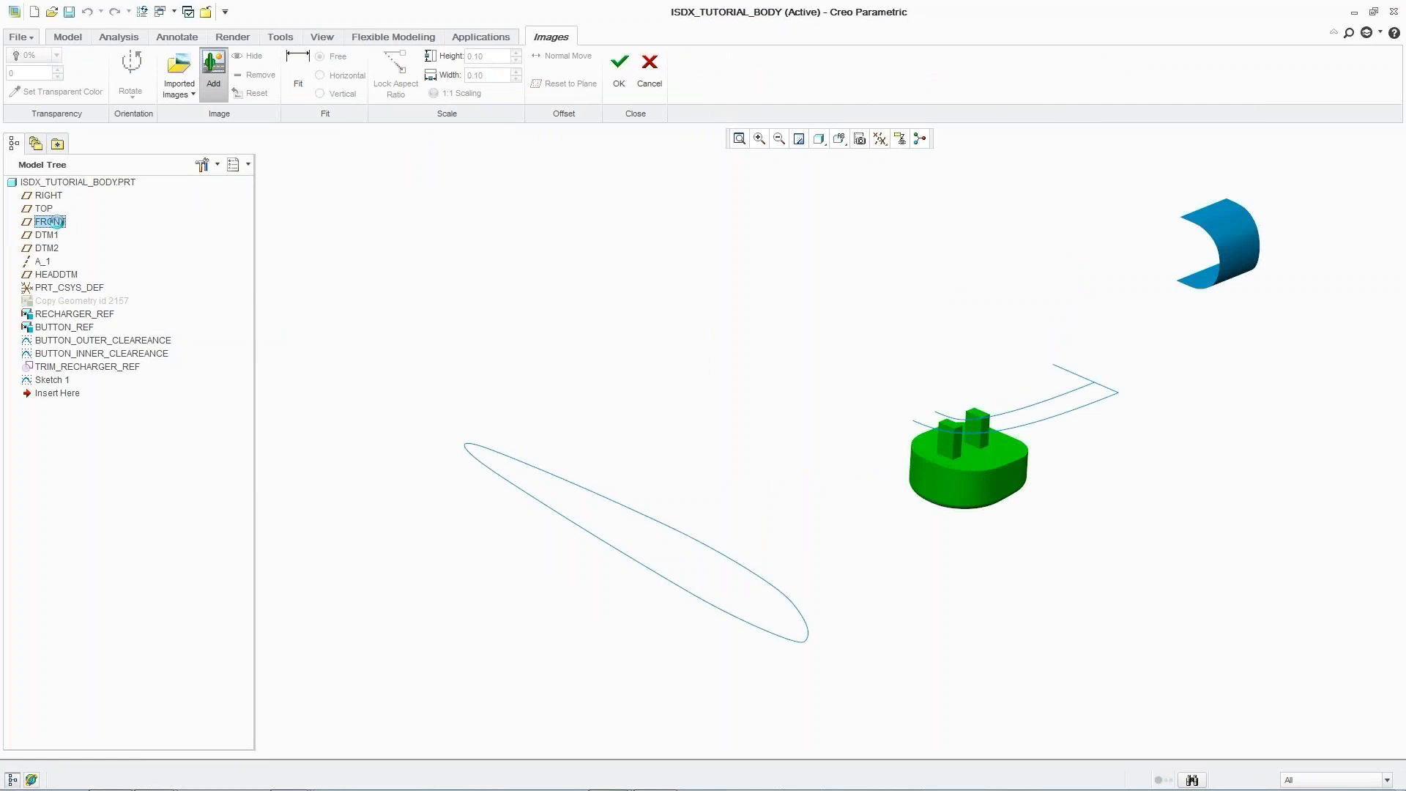
Place conceptual_image_side.bmp on the FRONT plane, scale and align it to the reference geometry, about 157.5 wide, and set its background colour as transparent
left_click(584, 291)
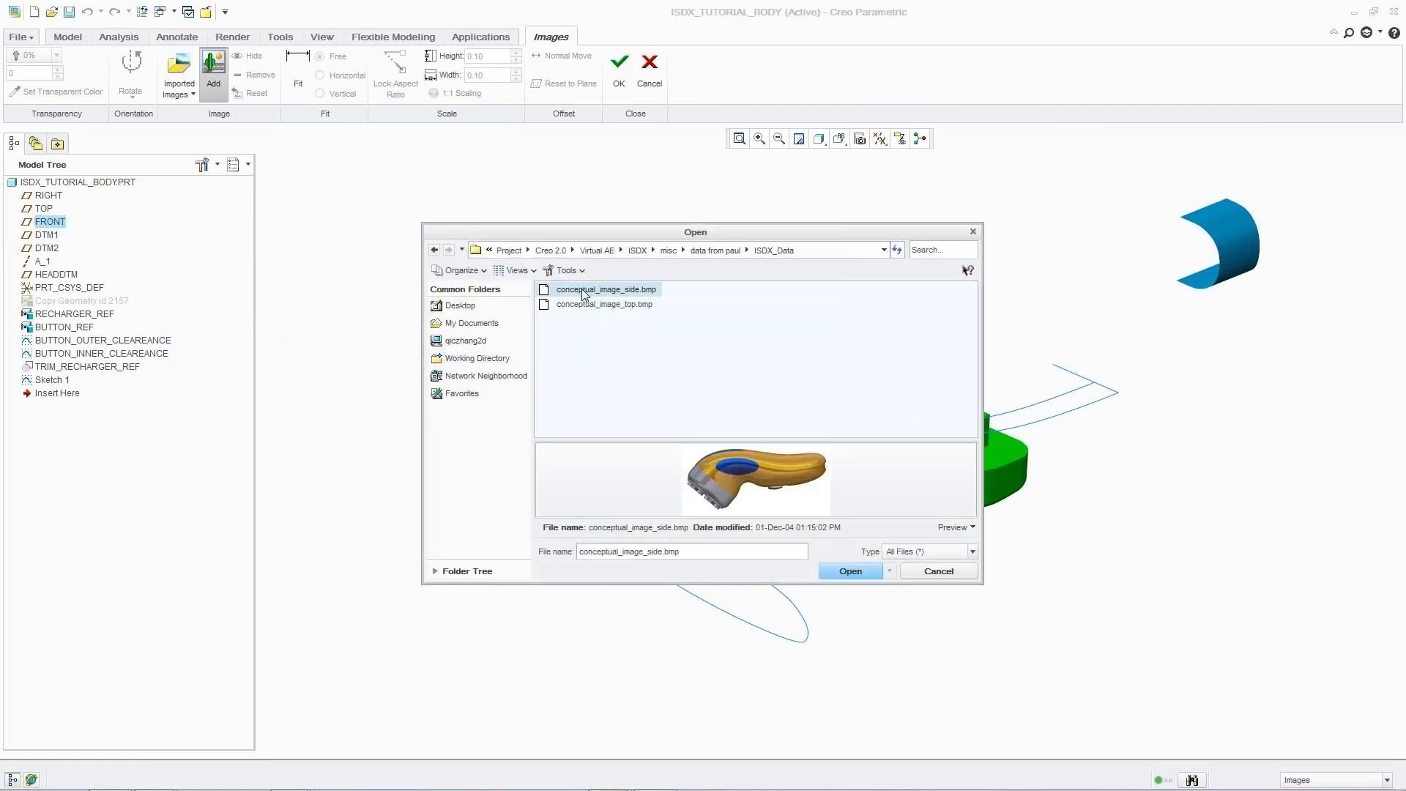
double_click(584, 292)
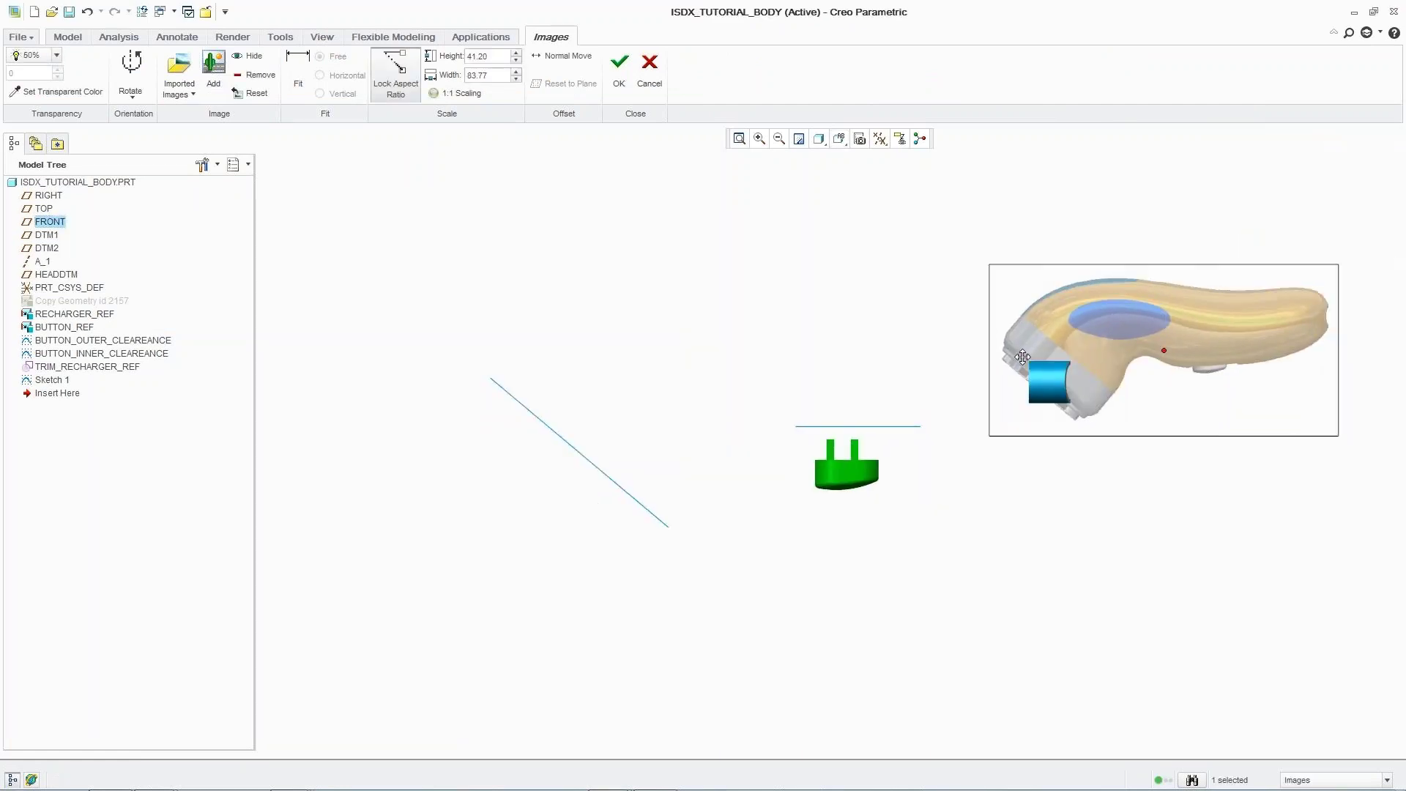
left_click_drag(881, 332, 1049, 287)
left_click_drag(912, 370, 936, 383)
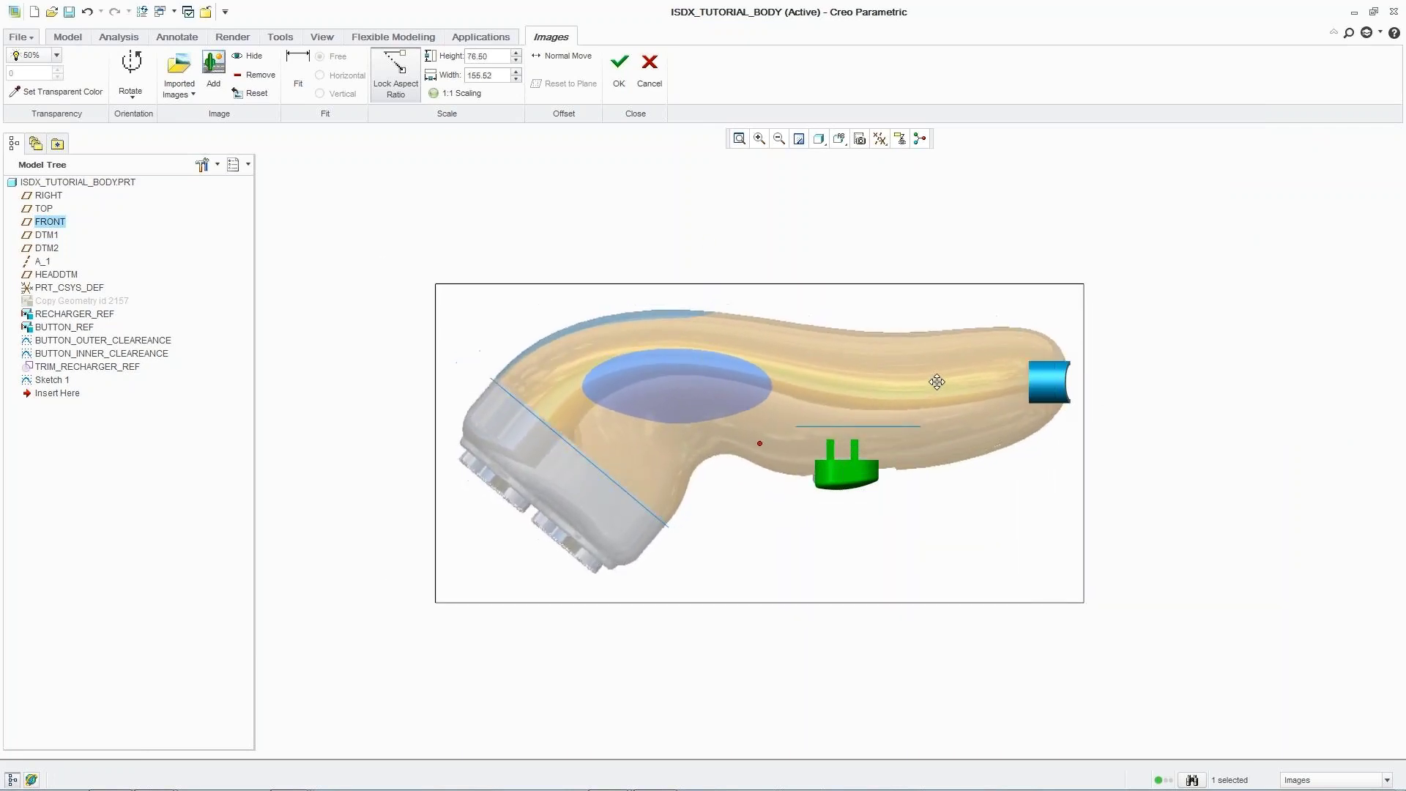
left_click_drag(1087, 278, 1090, 282)
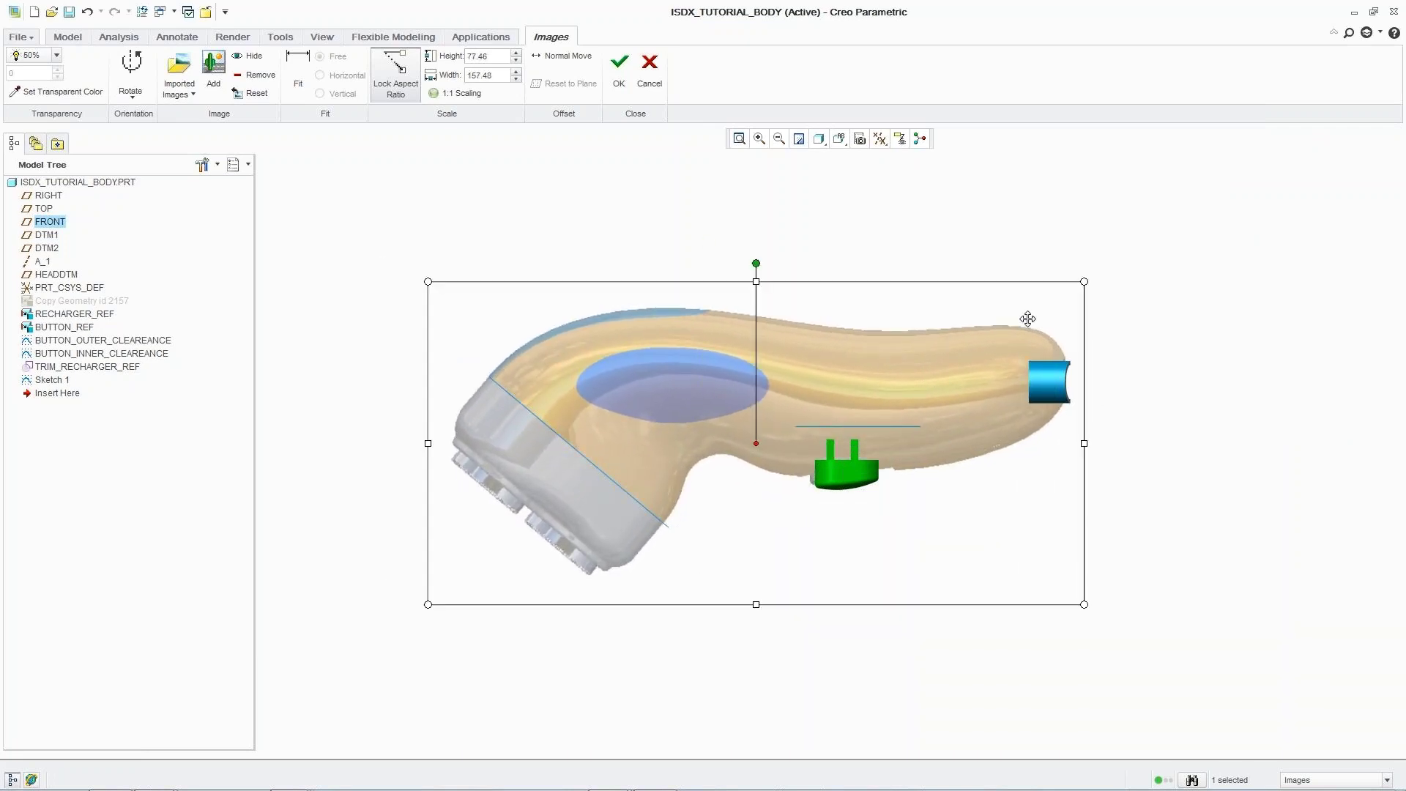
left_click(66, 91)
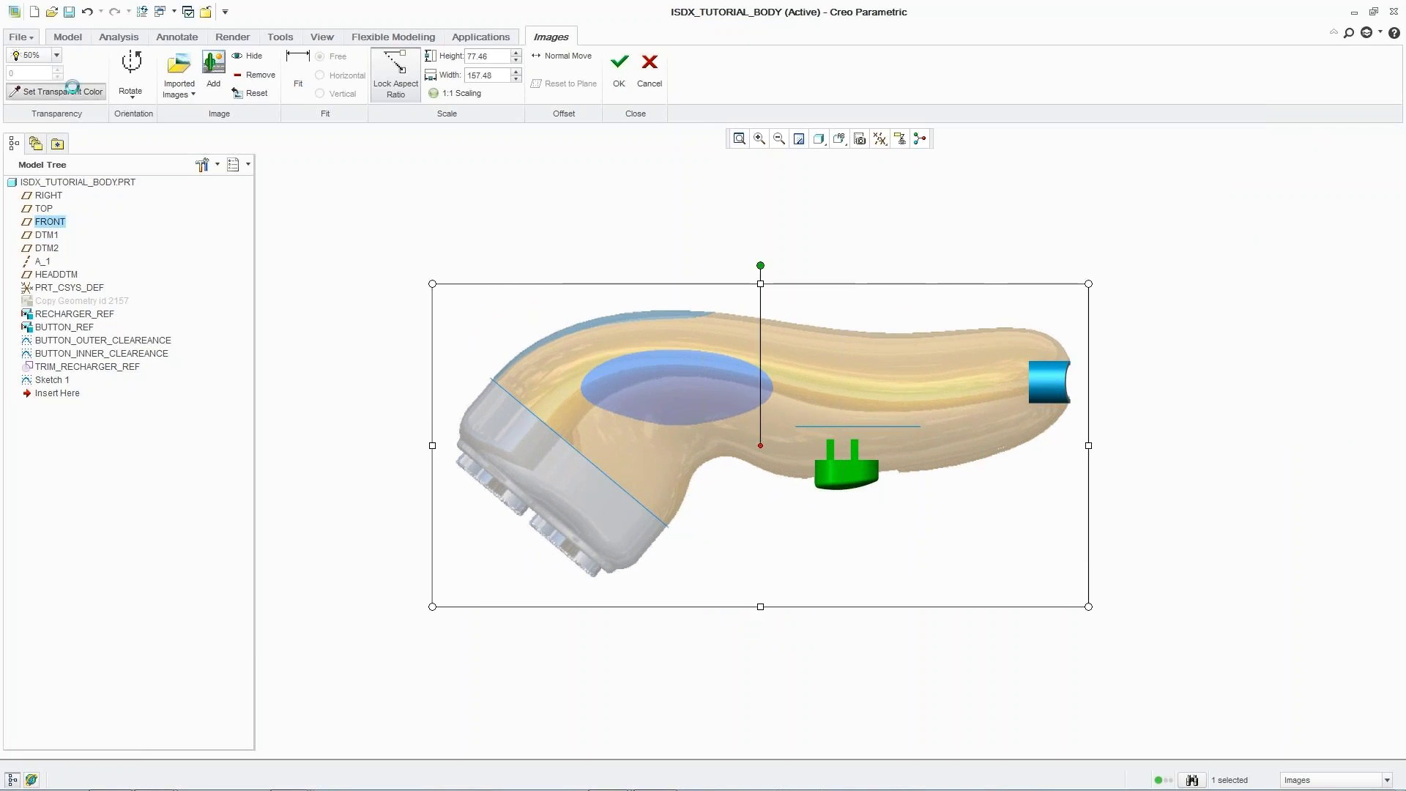
left_click(455, 300)
Add conceptual_image_top.bmp on the TOP plane and rotate it to run along the length of the body
left_click(214, 66)
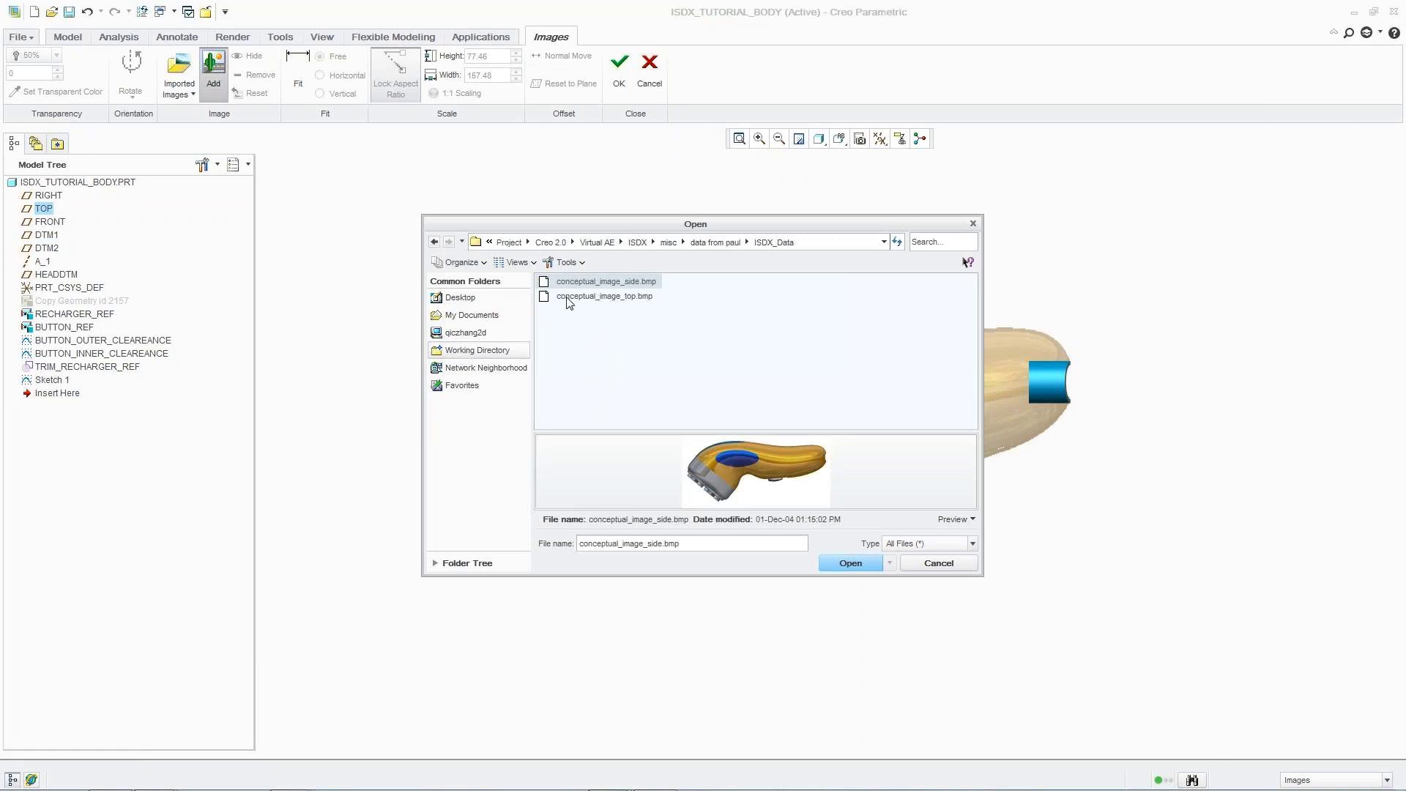
double_click(573, 292)
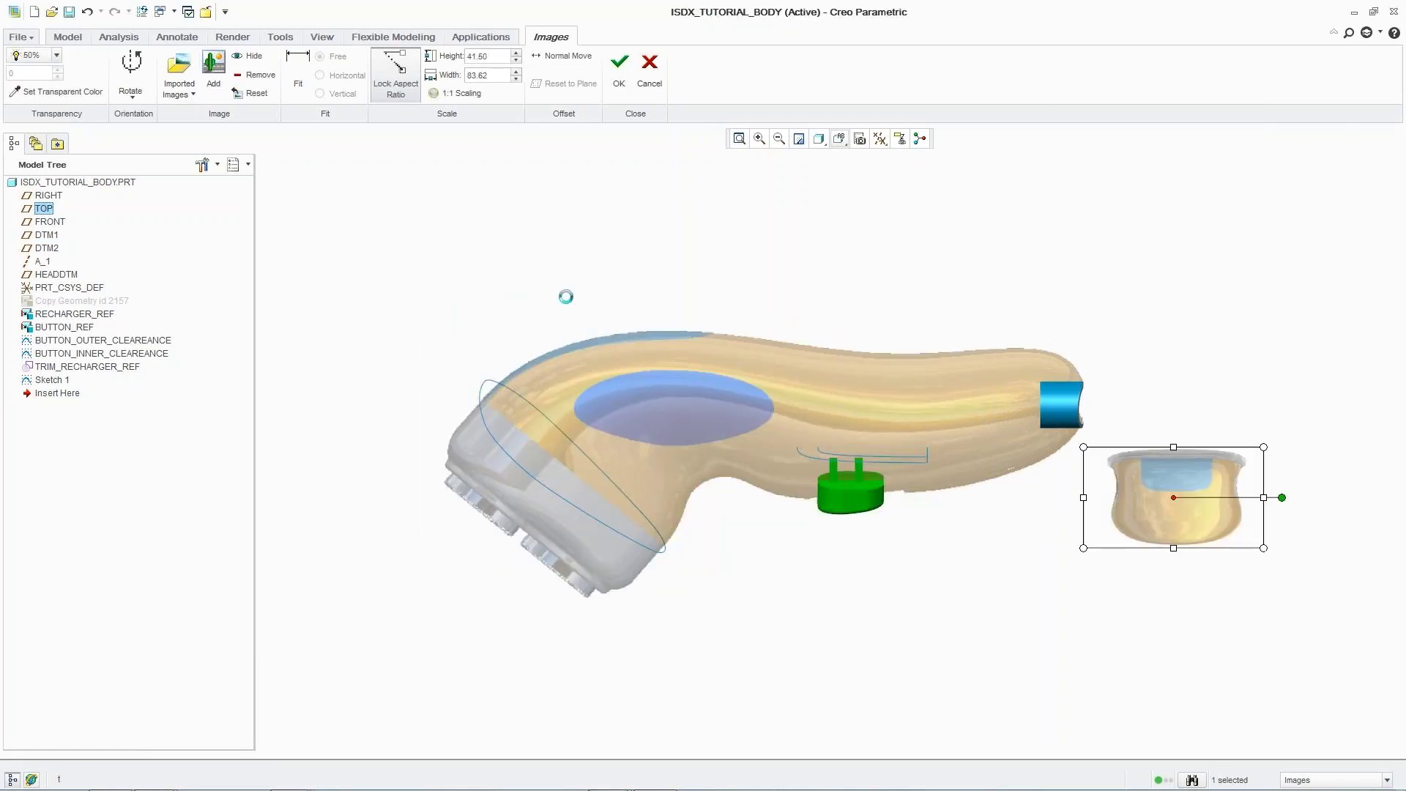
left_click(130, 86)
left_click(143, 117)
Move and scale the top-view image to about 161.6 wide so it matches the reference geometry, and finish the image placement
left_click_drag(1169, 672, 671, 456)
left_click_drag(978, 355, 1186, 307)
left_click_drag(1035, 368, 1026, 377)
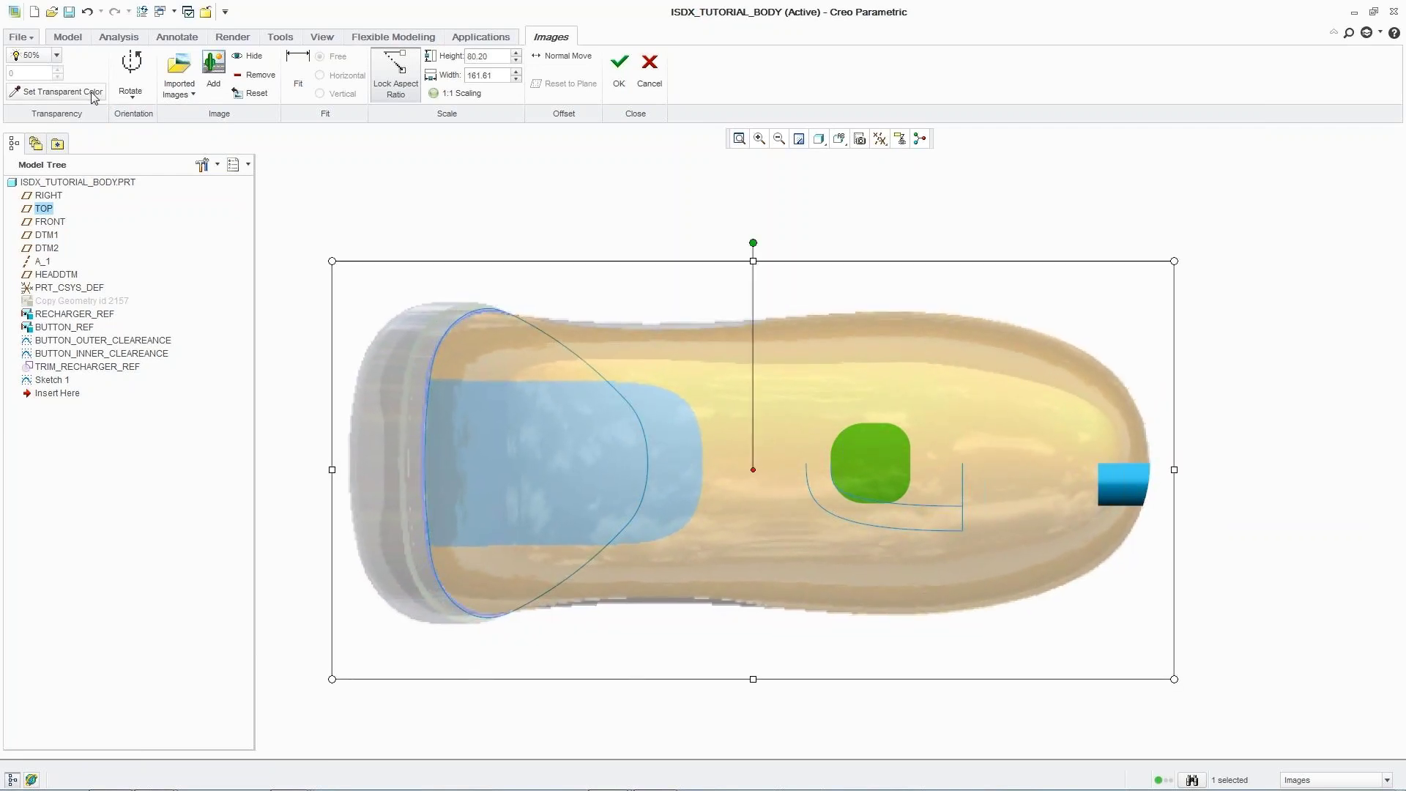
left_click(618, 86)
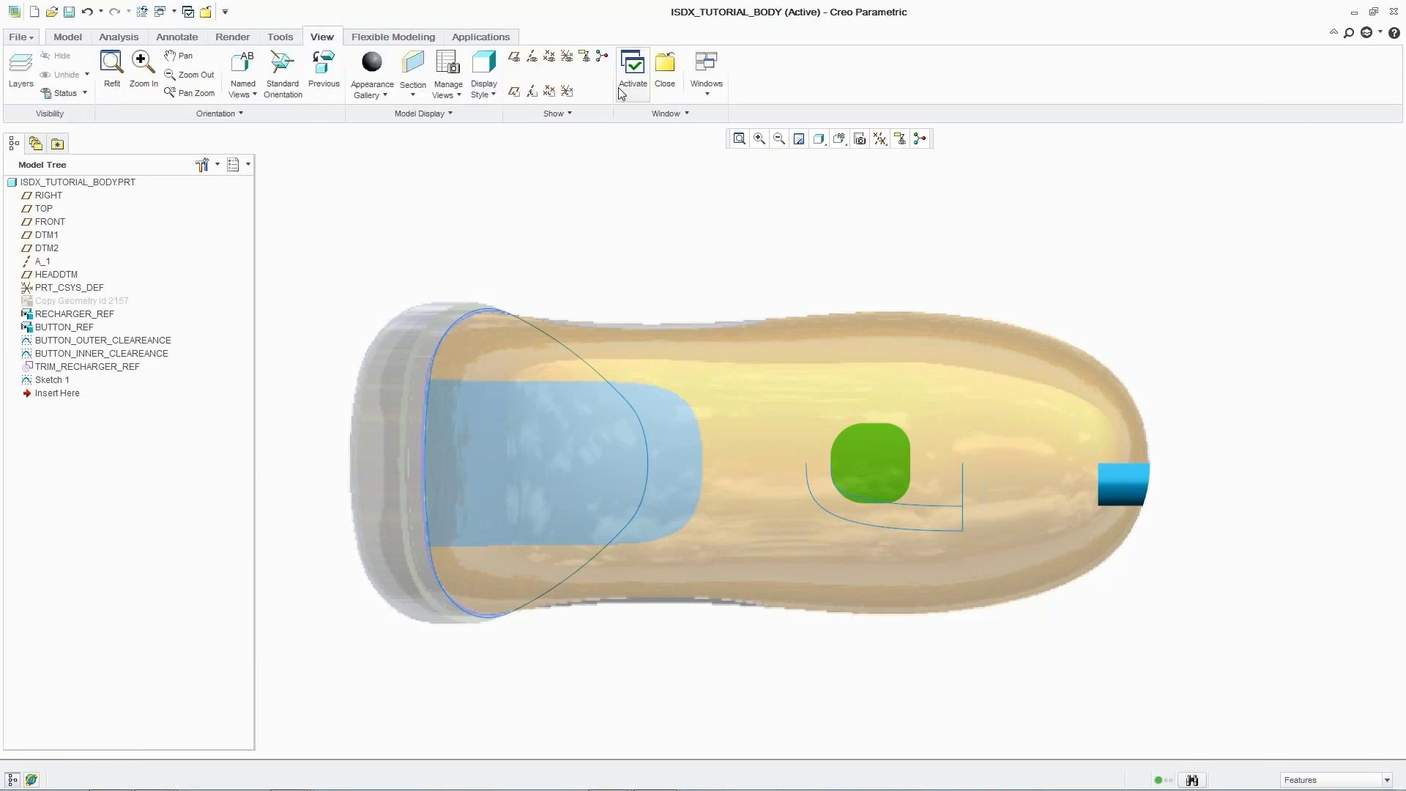
Start a Style feature with FRONT as the active plane and begin a planar curve in the active plane orientation
left_click(73, 38)
left_click(823, 76)
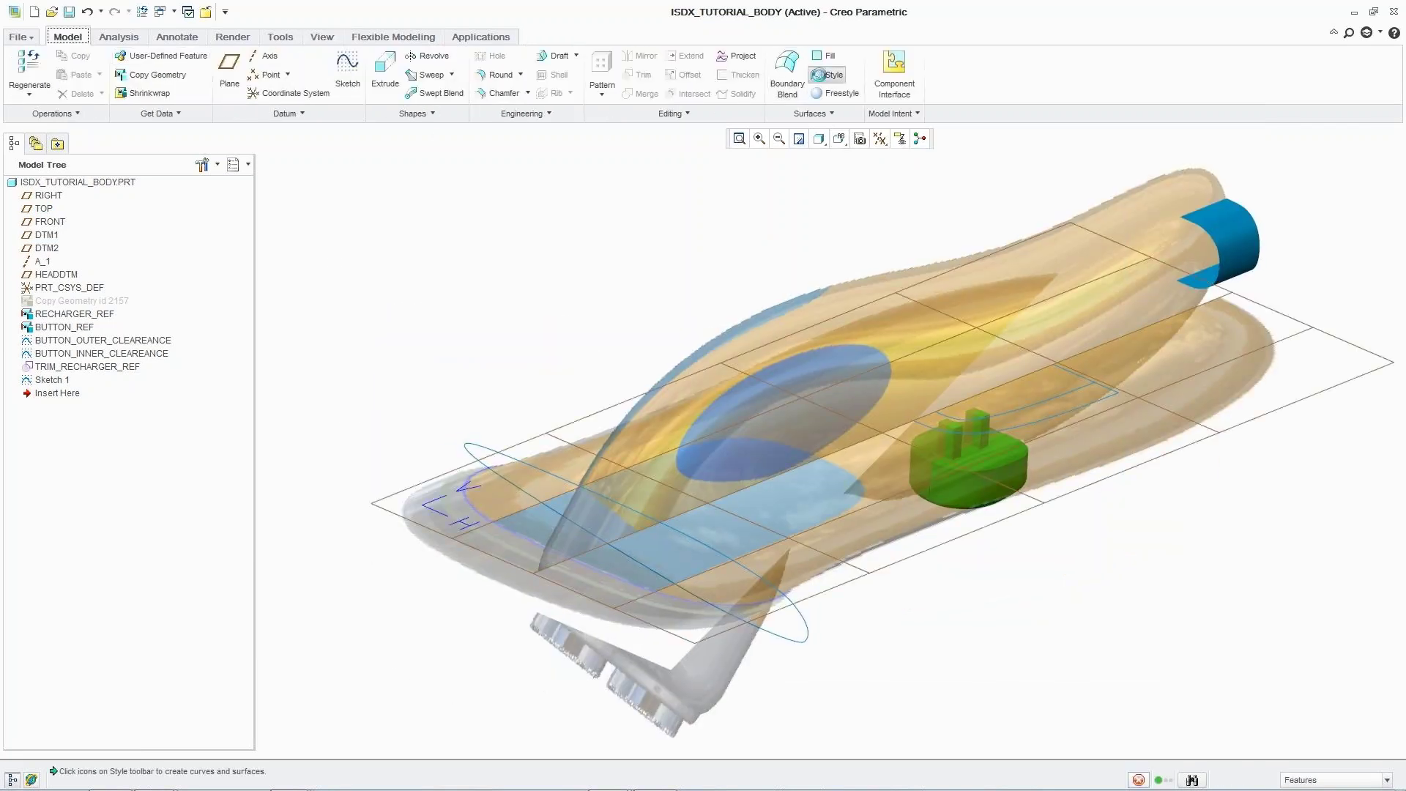
left_click(50, 221)
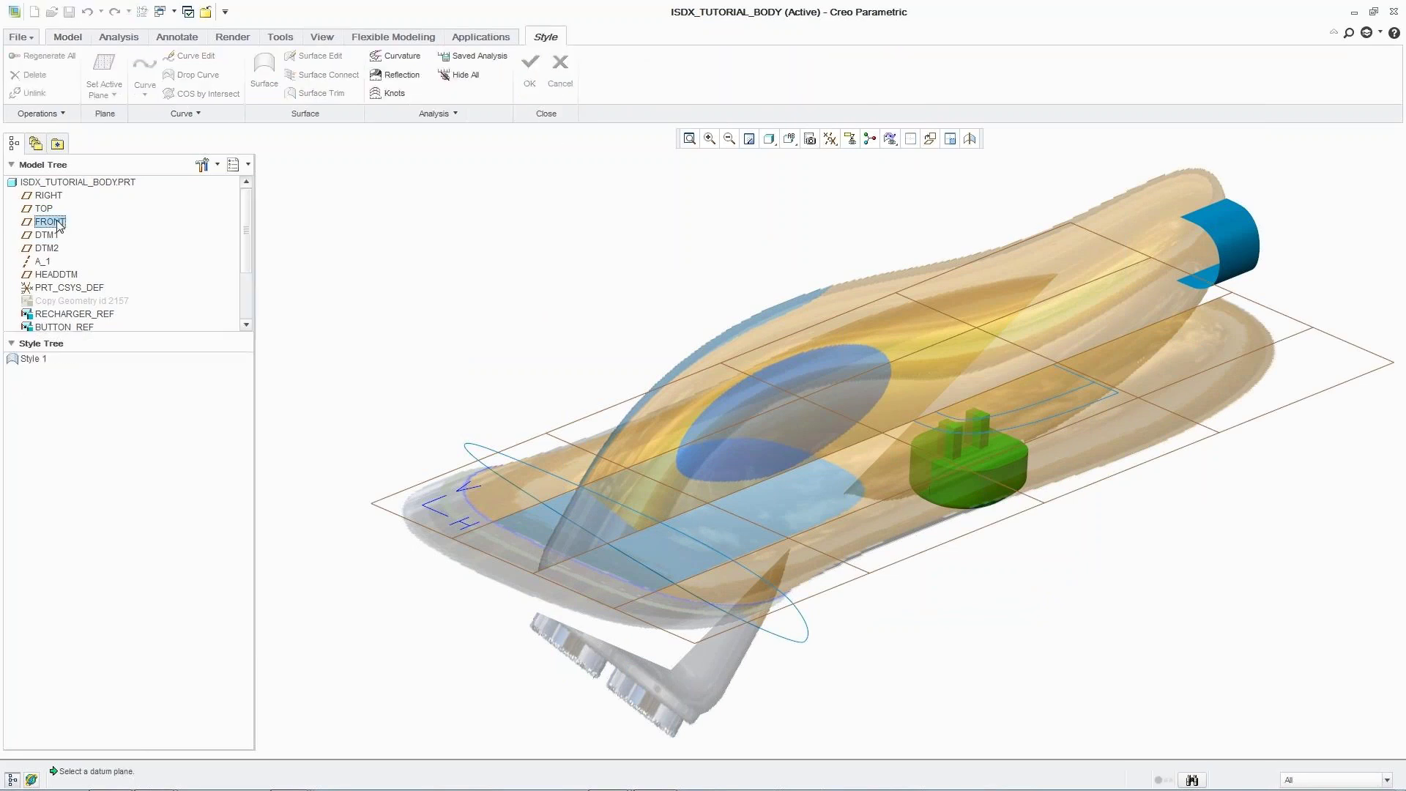
right_click(292, 241)
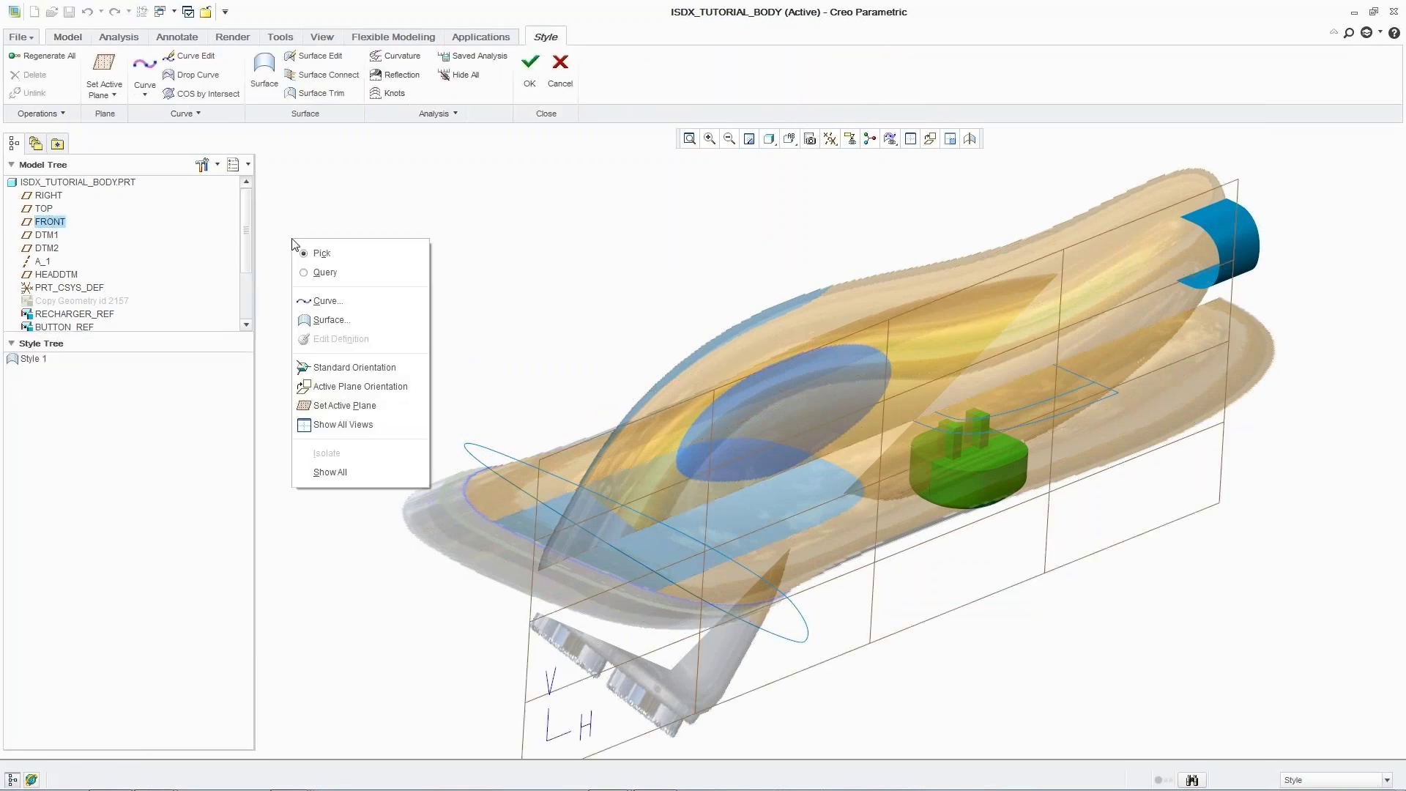
left_click(322, 303)
right_click(322, 304)
left_click(361, 437)
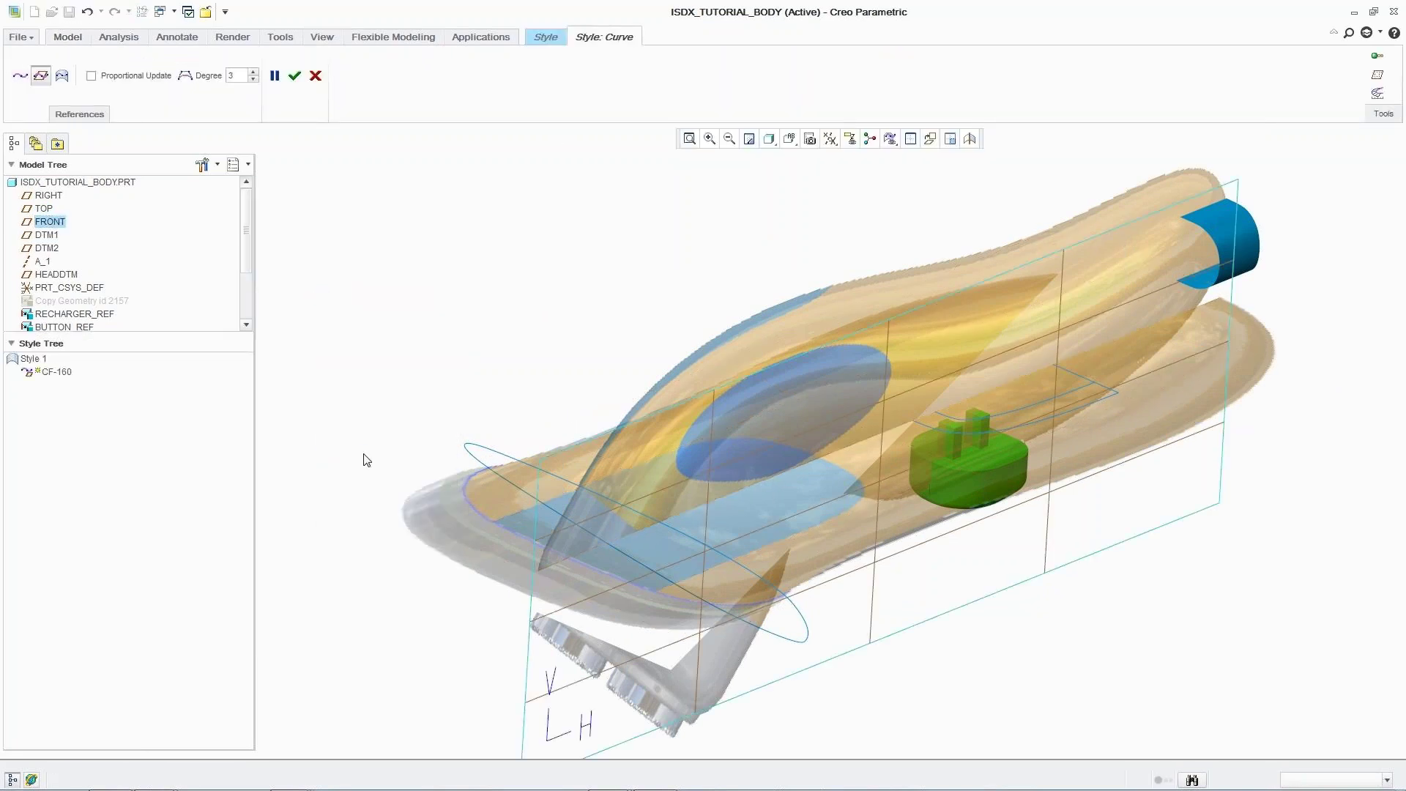
Draw a planar curve over the body's upper side, from the head sketch's upper end to the blue surface's upper edge
left_click(489, 377)
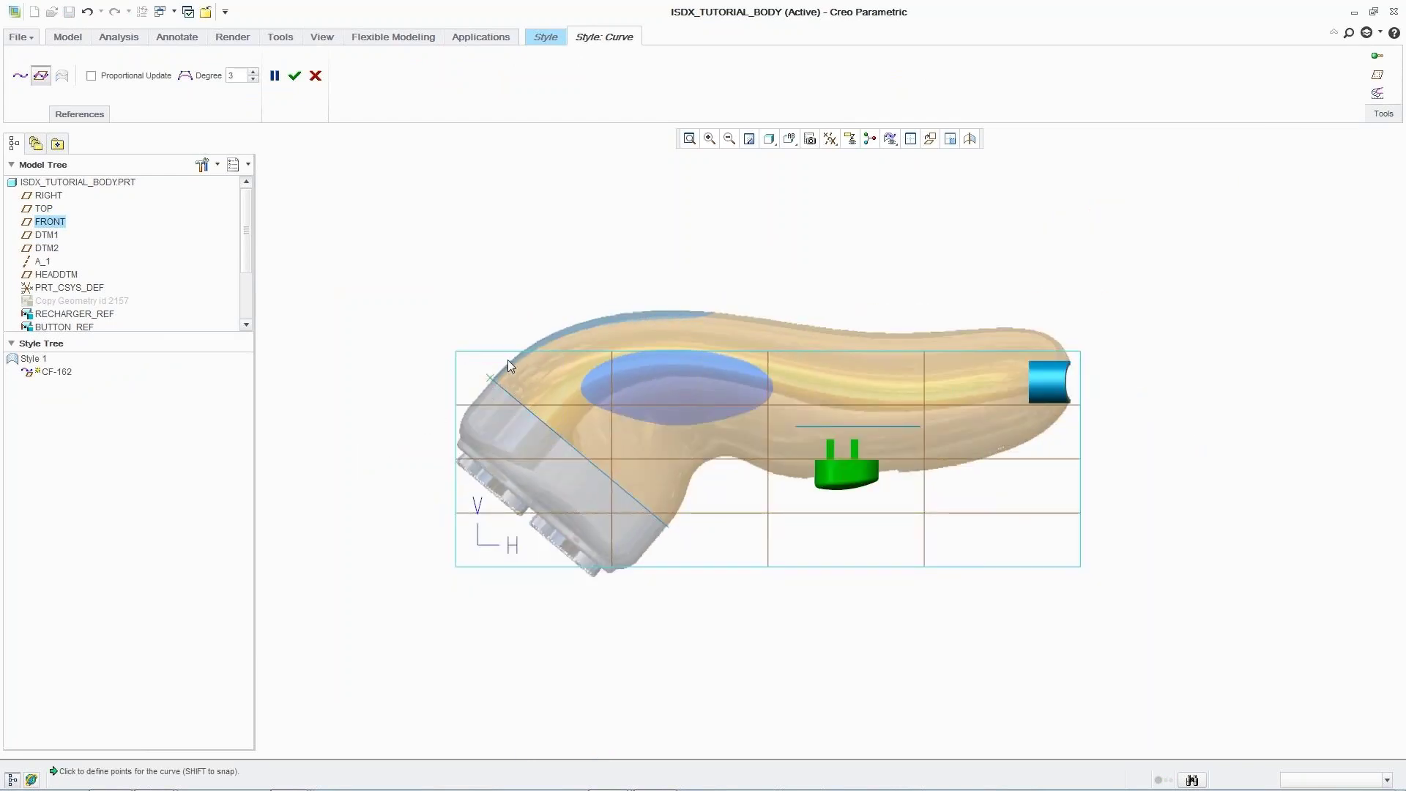
left_click(1060, 362)
middle_click(970, 318)
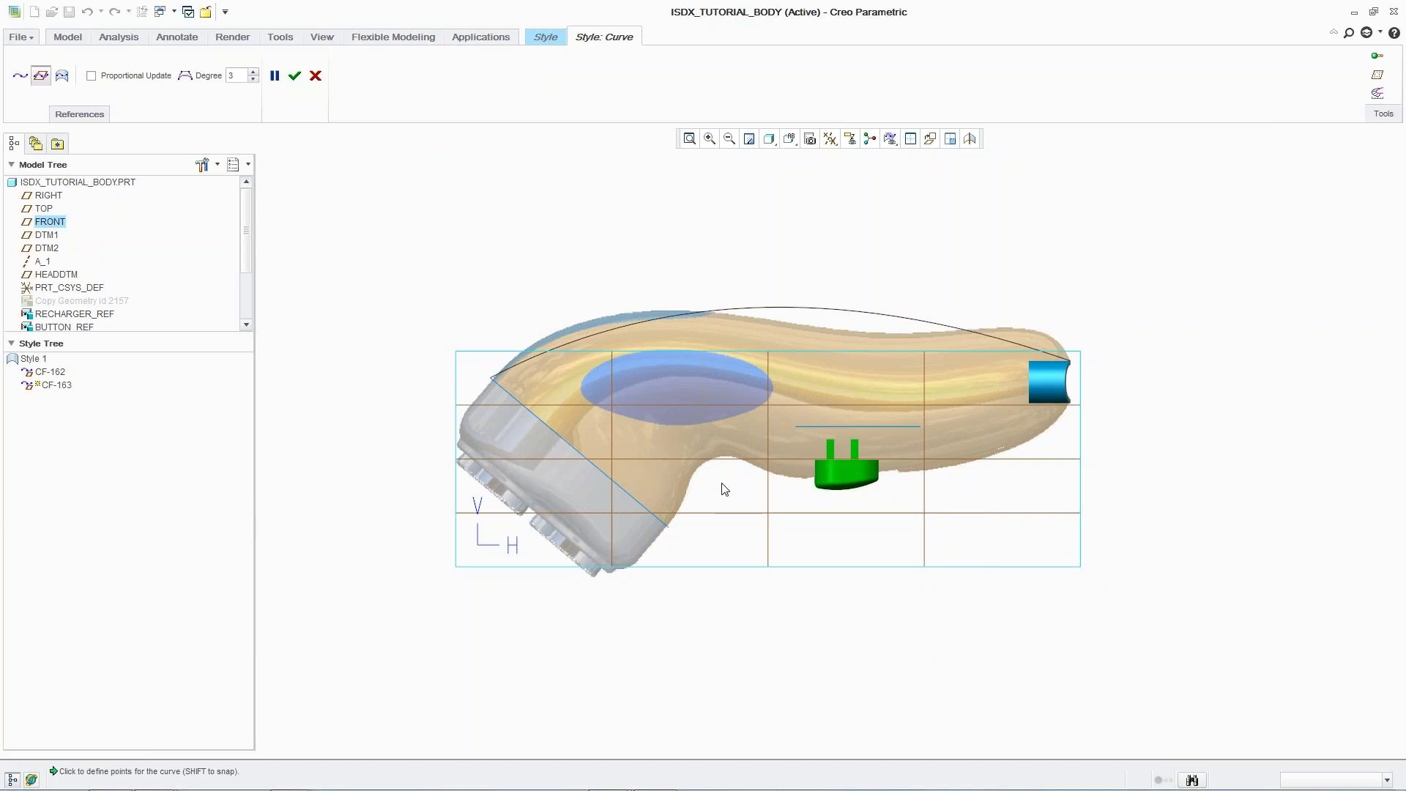
Draw a planar curve along the body's underside, from the head sketch's lower end through the neck to the blue surface's lower edge
left_click(669, 527, "shift")
left_click(688, 484)
left_click(727, 458)
left_click(1061, 404)
middle_click(1066, 441)
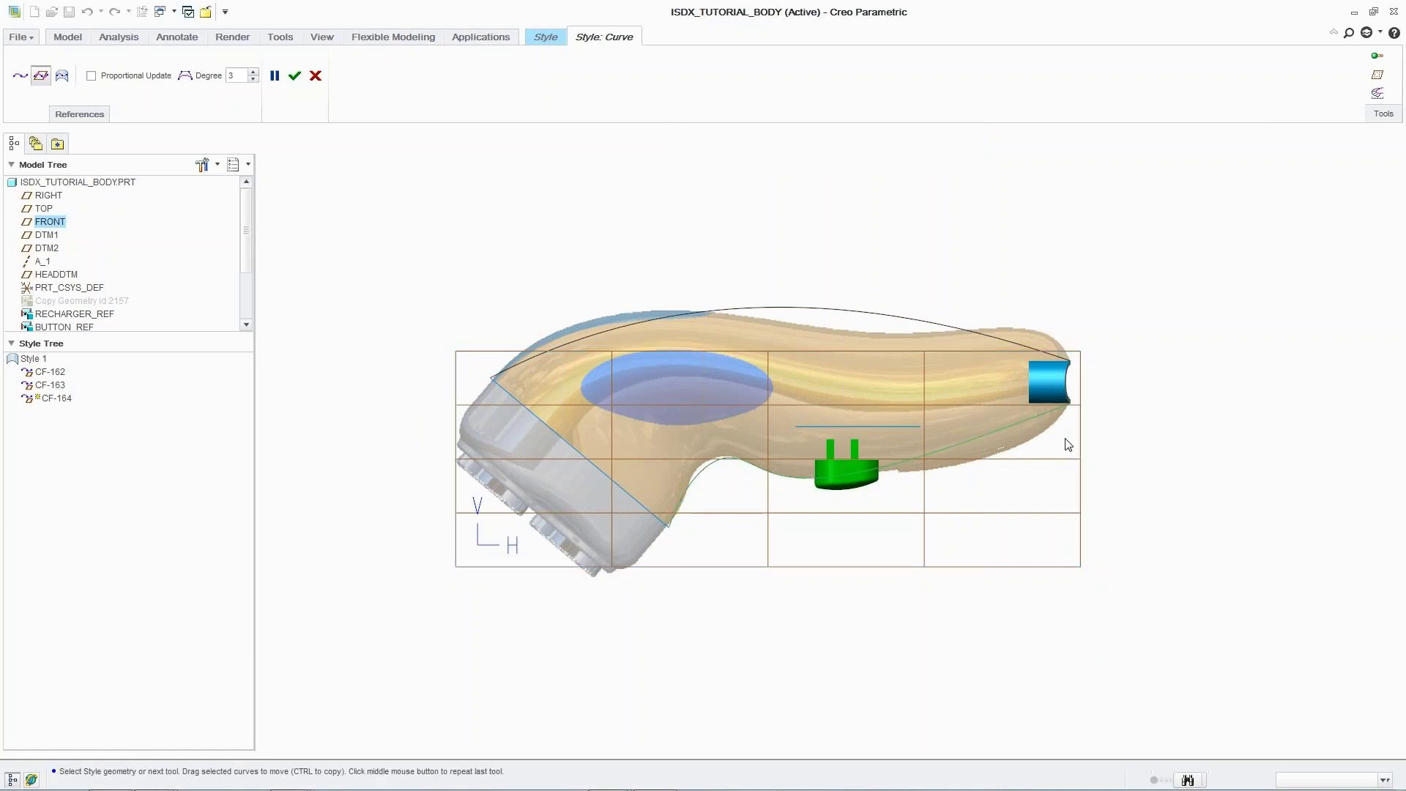
middle_click(1066, 442)
Edit the upper curve with its head-end tangent normal to HEADDTM, and adjust its rear tangent and middle point to follow the side image
double_click(797, 308)
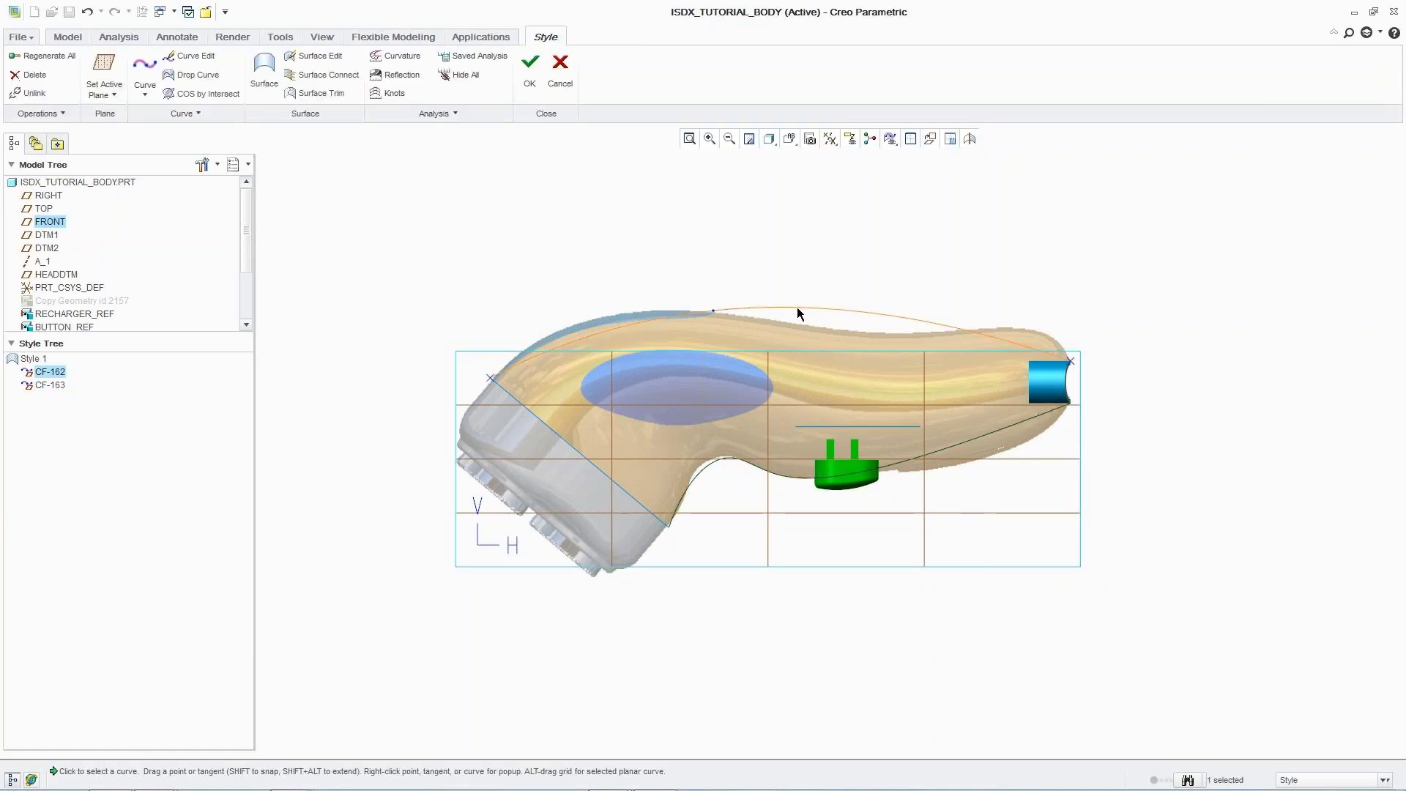
right_click(562, 344)
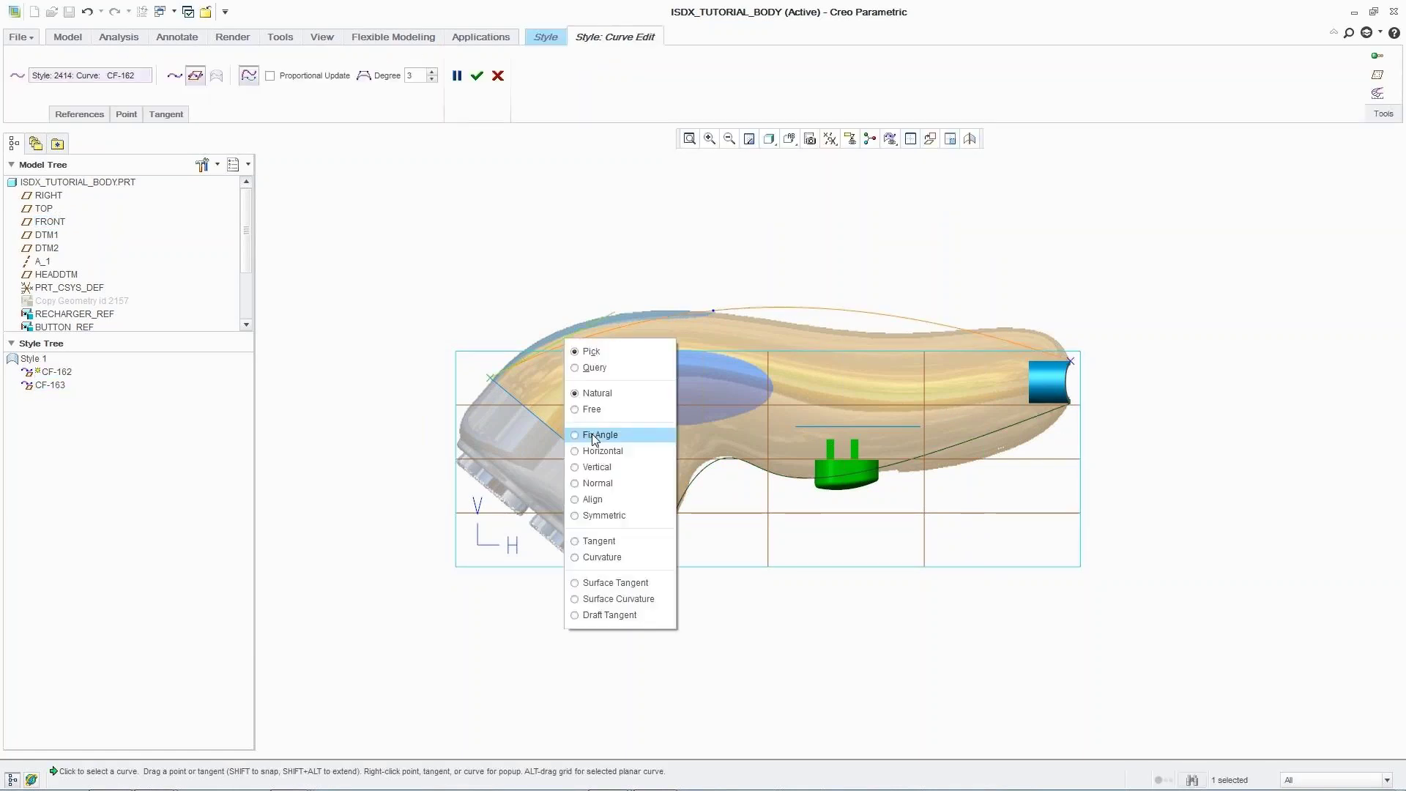
left_click(601, 483)
left_click(66, 274)
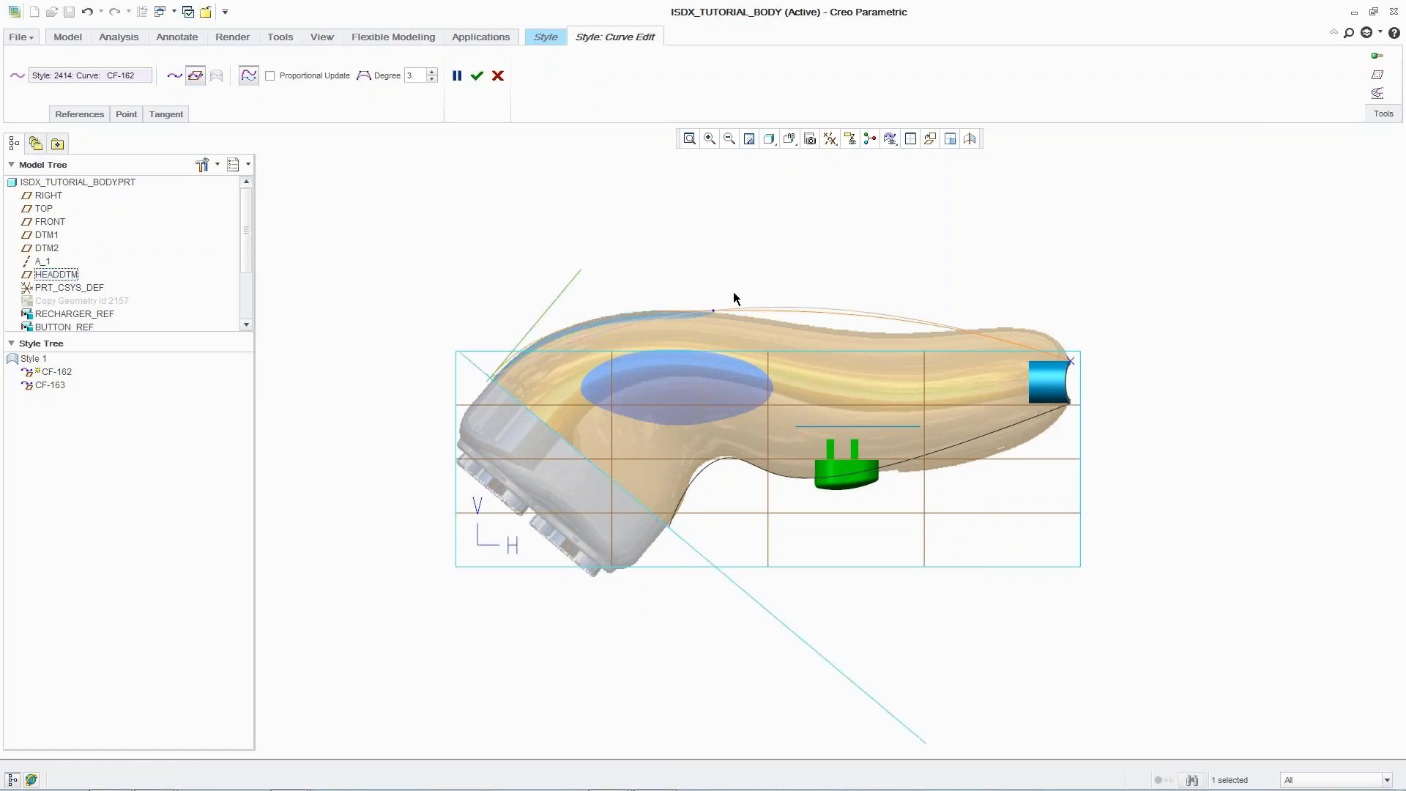
left_click_drag(1073, 361, 1094, 304)
left_click_drag(713, 311, 792, 325)
middle_click(705, 289)
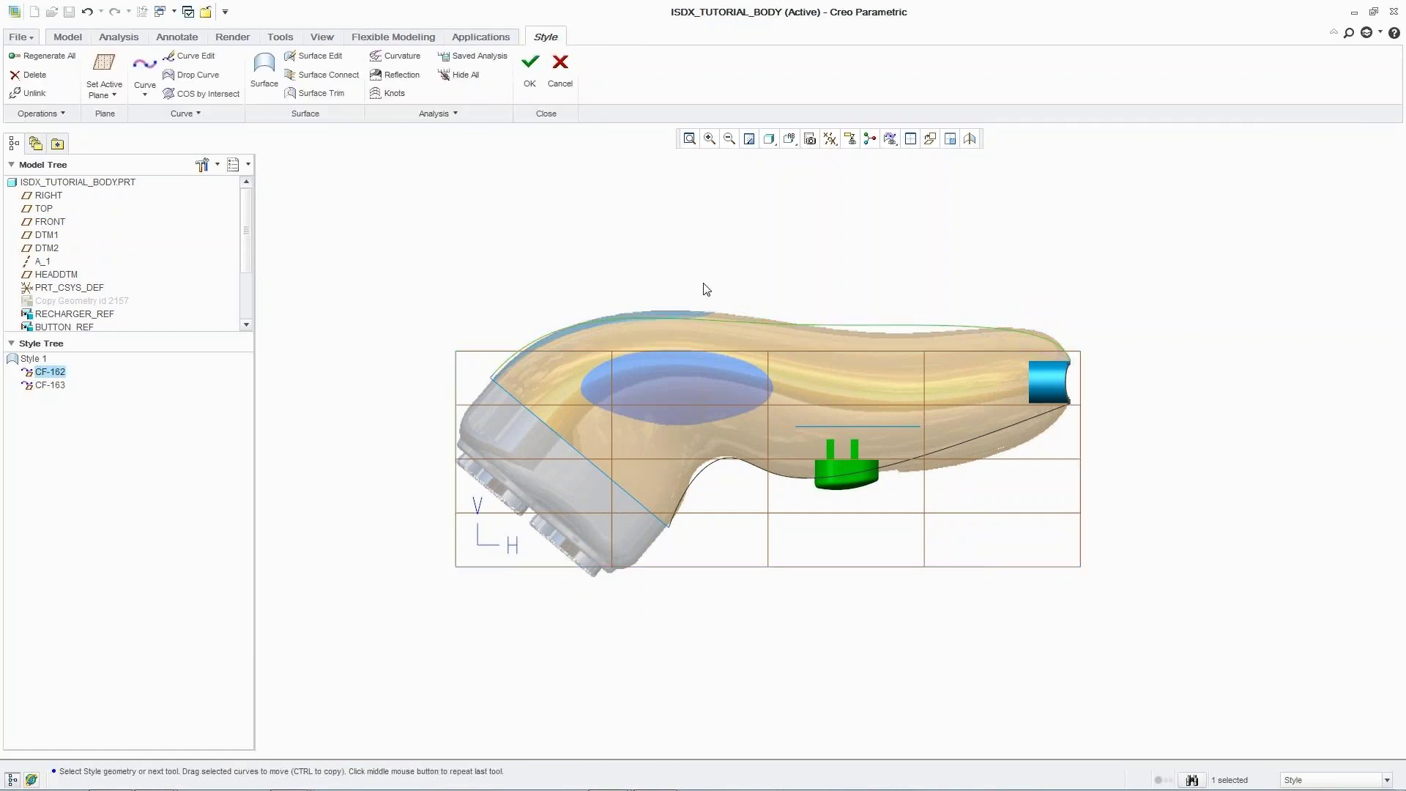
Run a curvature analysis on the upper curve with the comb scaled to about 26.24
left_click(394, 61)
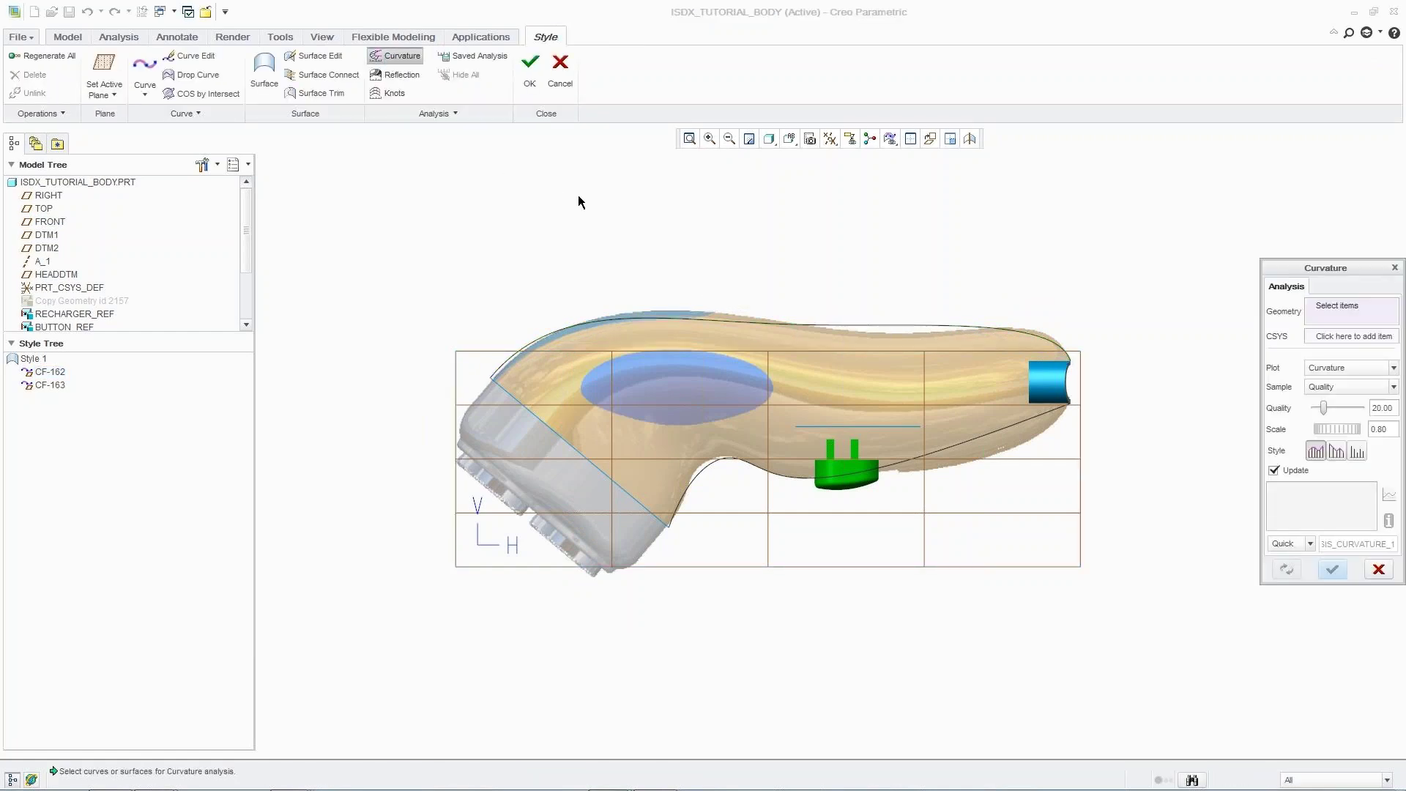
left_click(683, 321)
left_click_drag(489, 375, 461, 353)
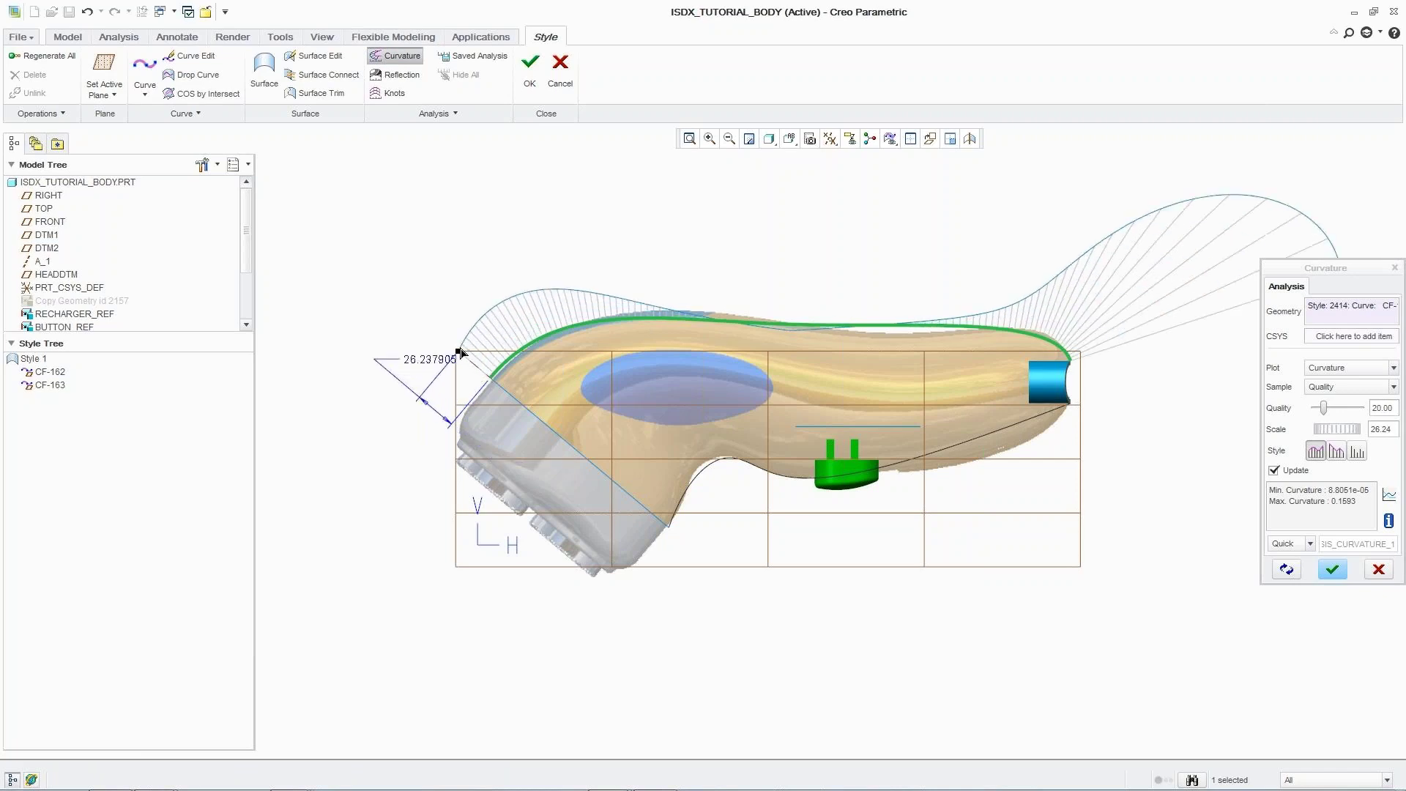
middle_click(617, 275)
Edit the upper curve by its control points and set its degree to 5
double_click(636, 316)
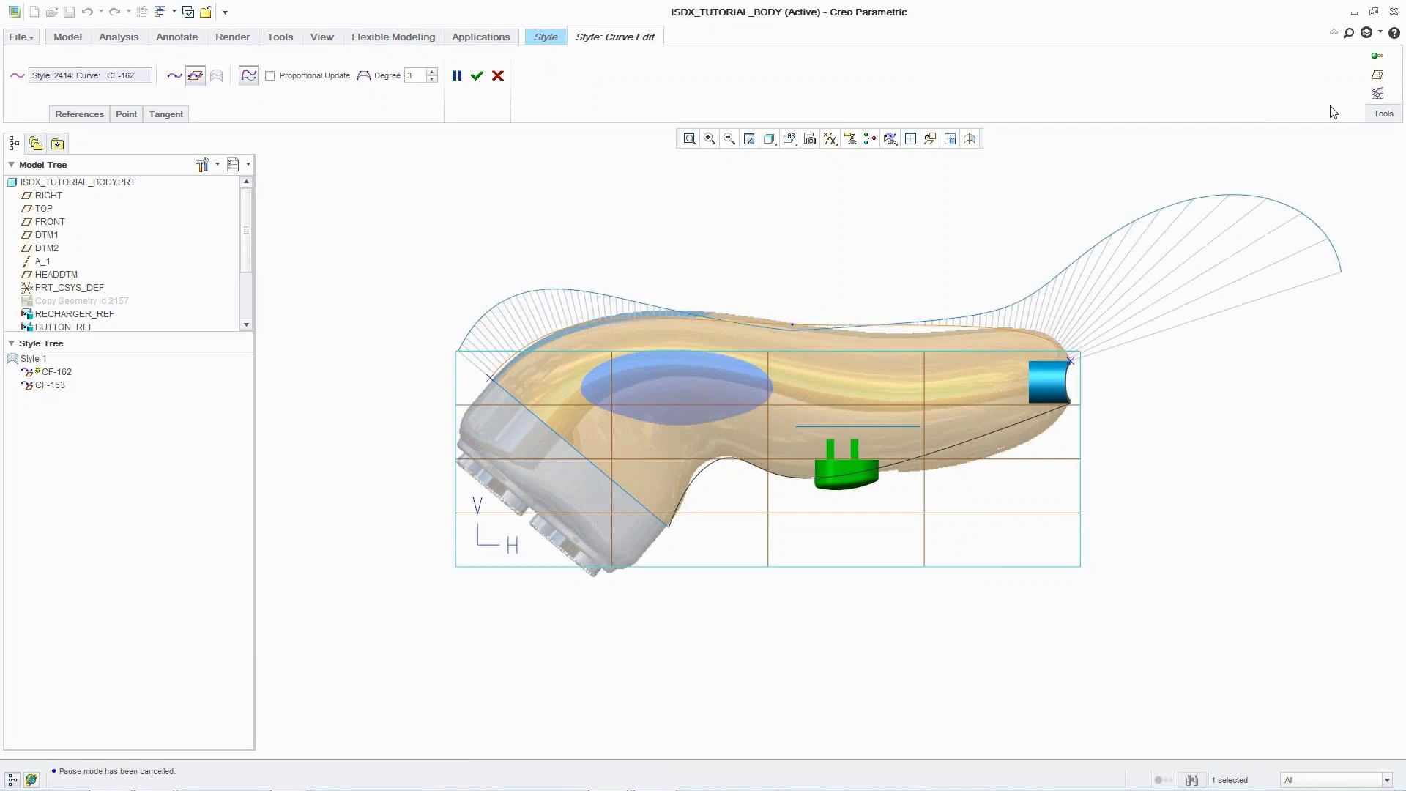
left_click(432, 72)
left_click(432, 72)
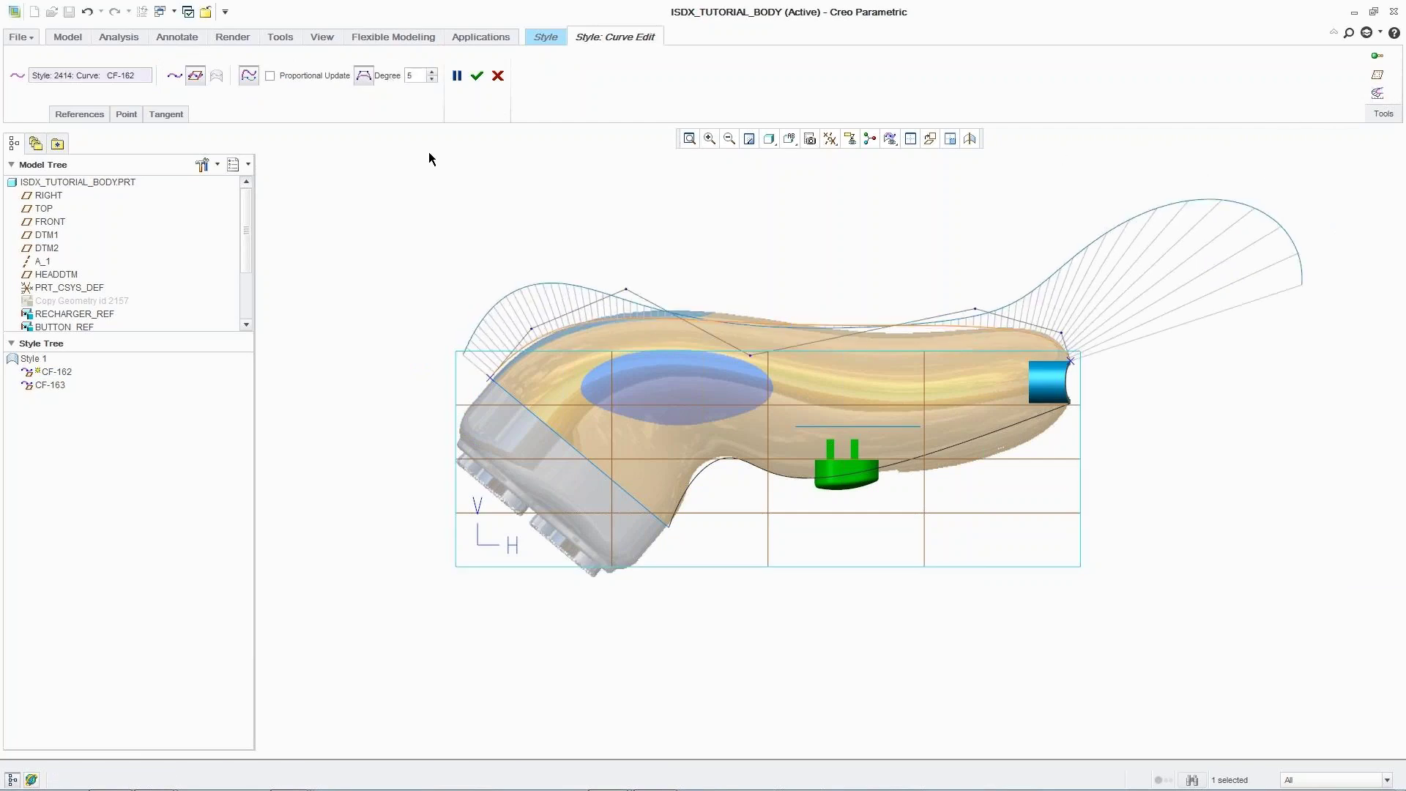
Reposition the upper curve's control points to smooth its curvature and match the side image's upper outline
left_click_drag(533, 327, 534, 323)
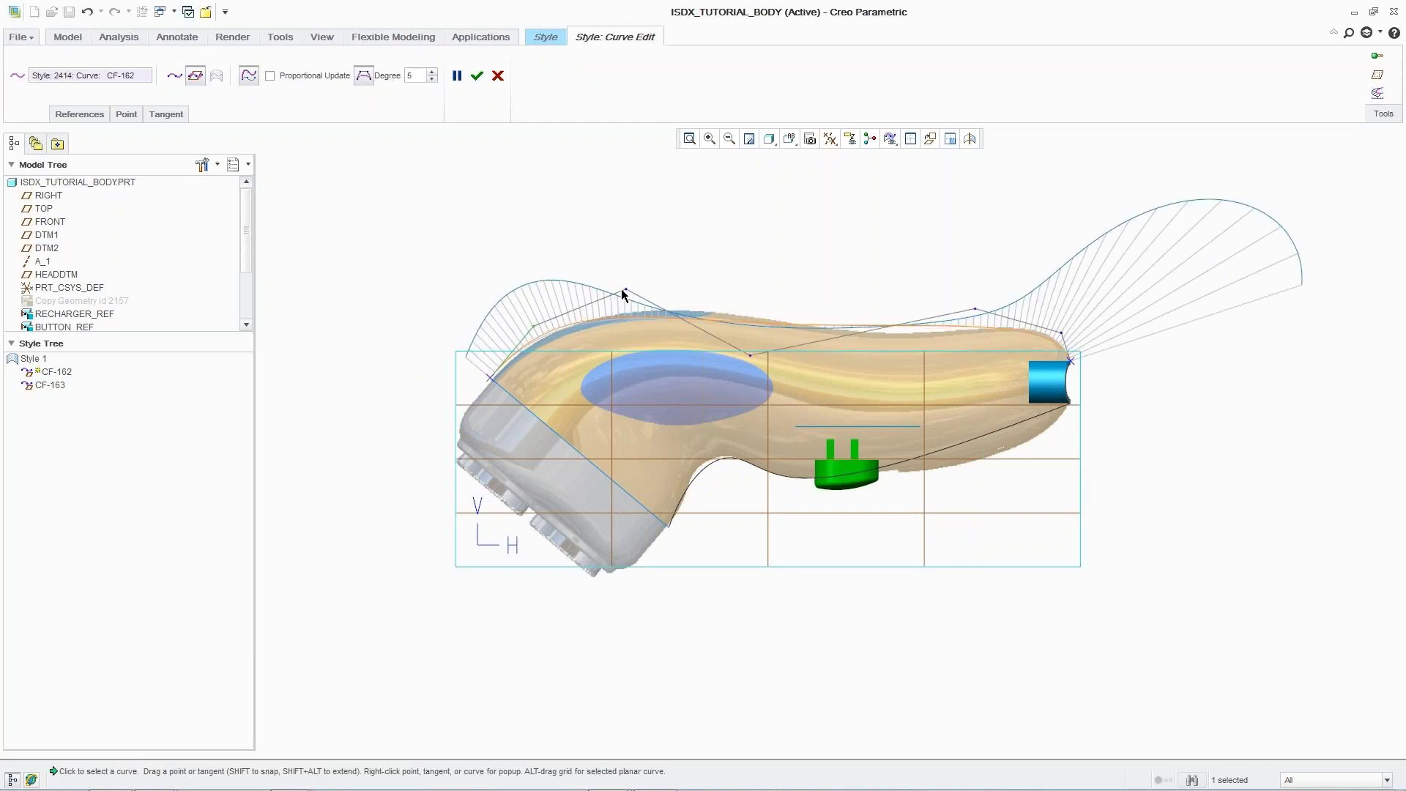
left_click_drag(627, 290, 690, 271)
left_click_drag(749, 356, 897, 397)
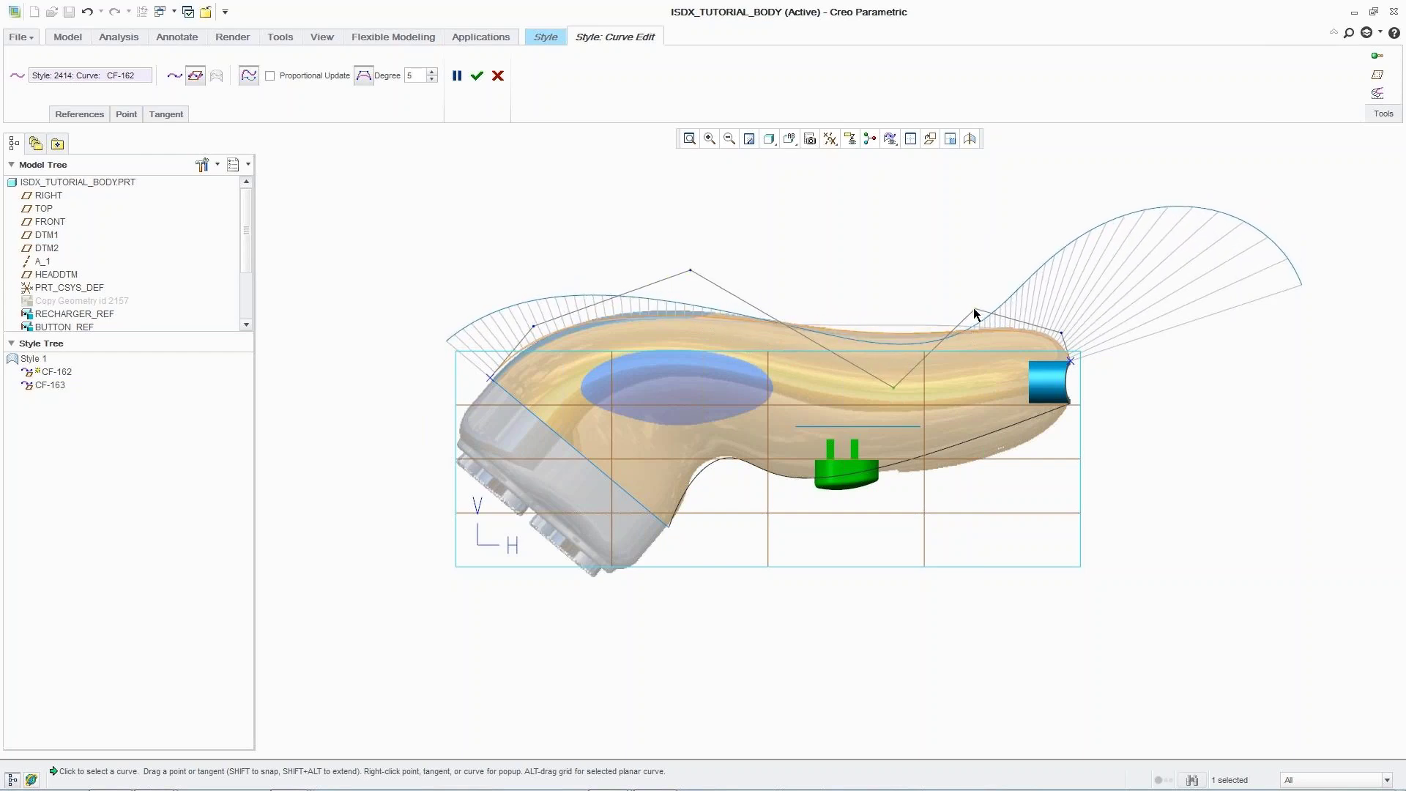
left_click_drag(975, 312, 1008, 302)
left_click_drag(893, 388, 890, 403)
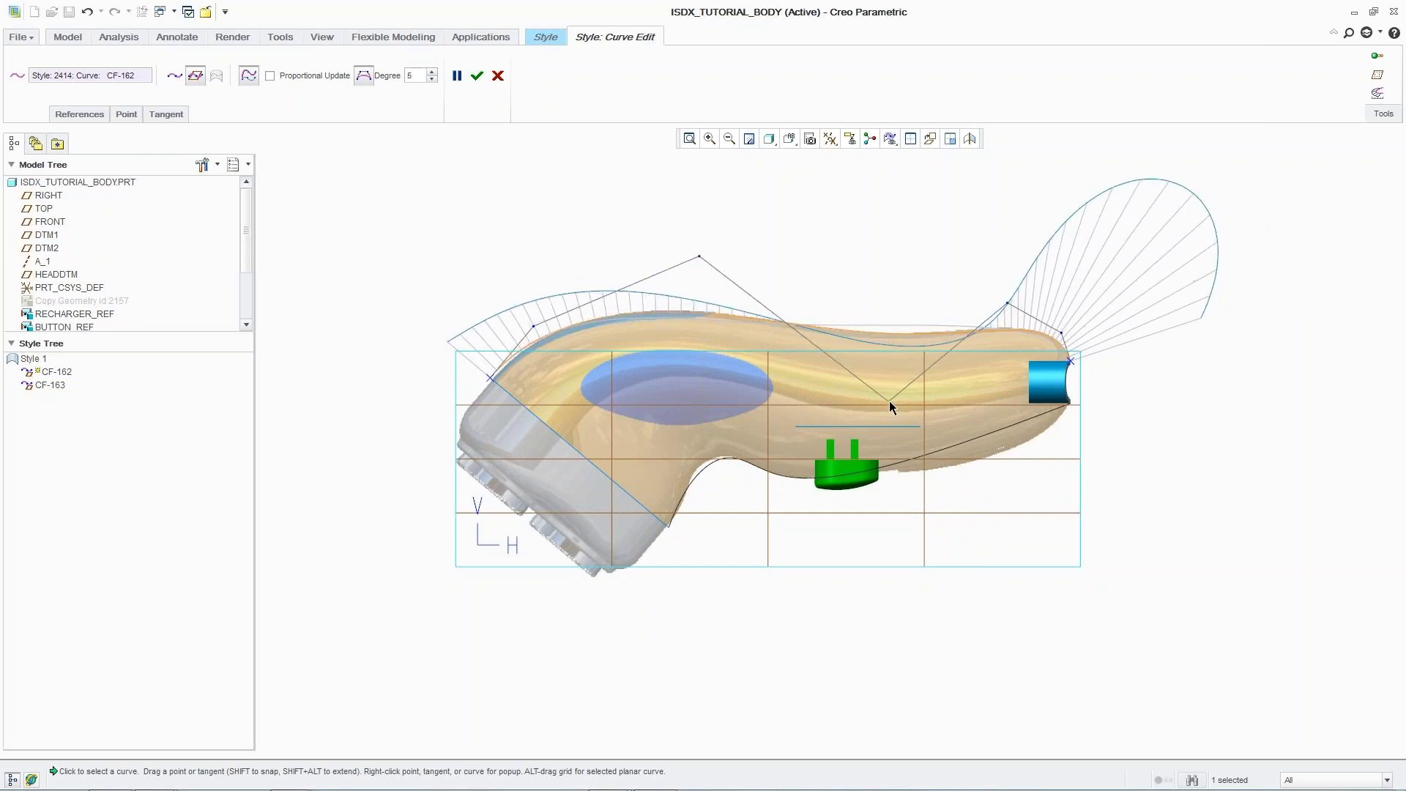
middle_click(586, 262)
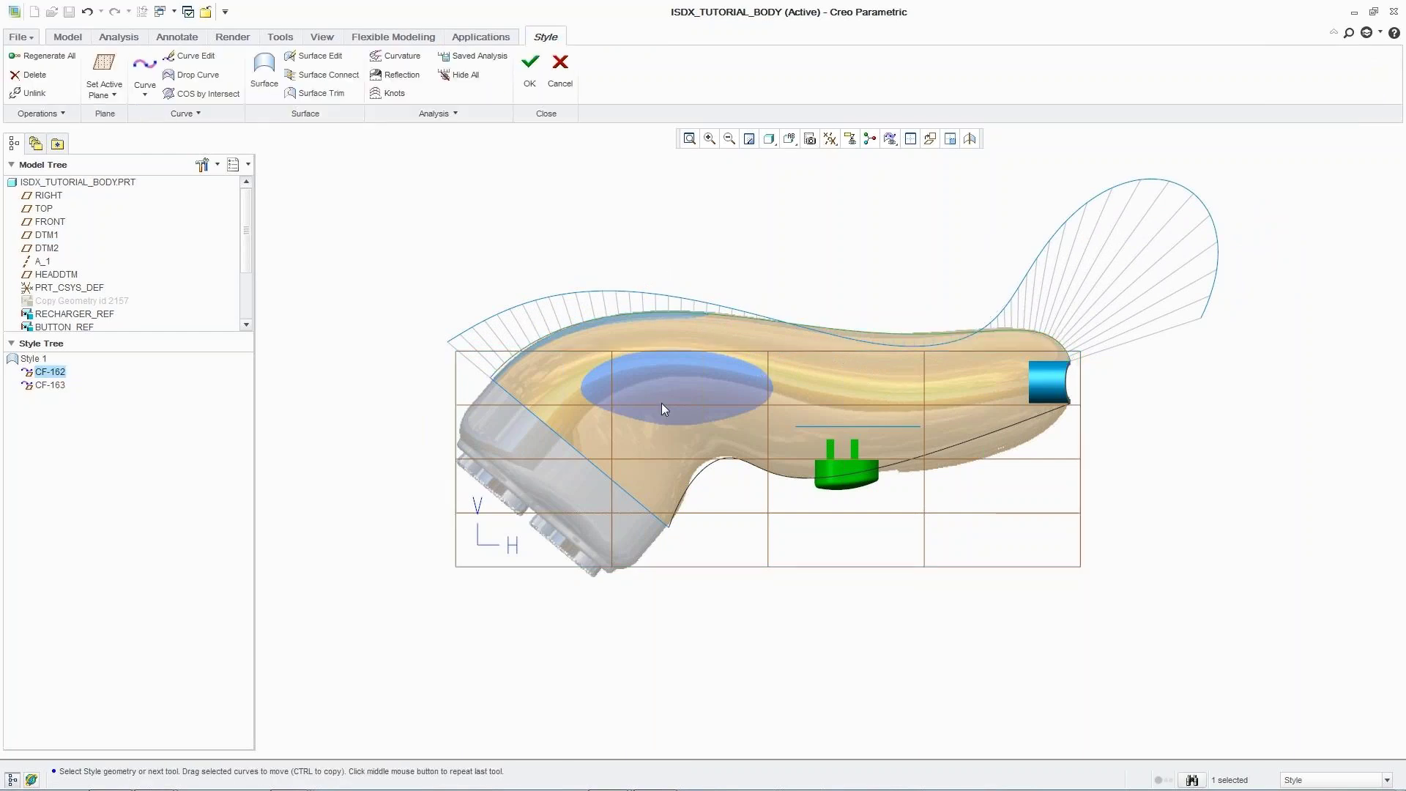
Edit the underside curve and set its head-end tangent normal to HEADDTM
left_click(705, 476)
middle_click(674, 533)
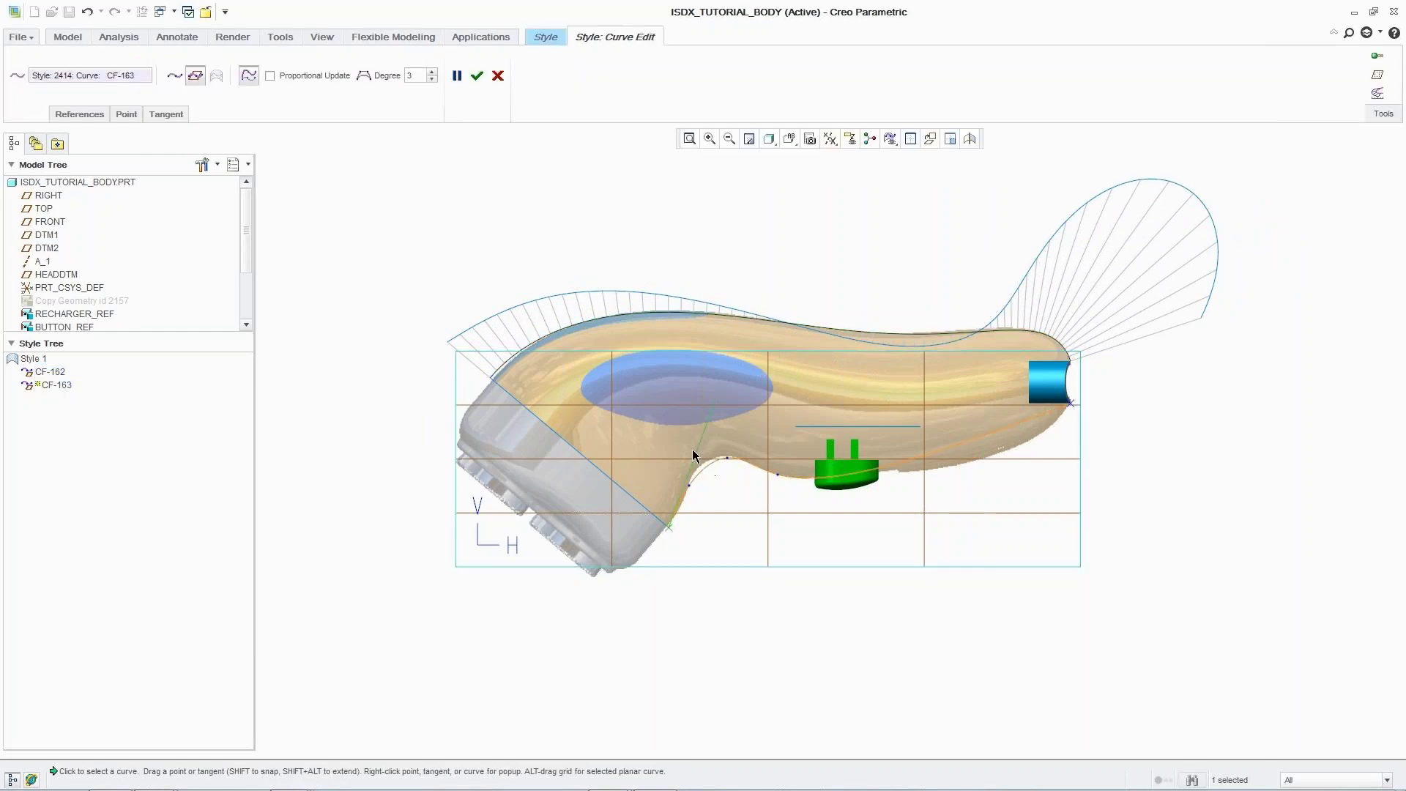
right_click(703, 438)
left_click(744, 581)
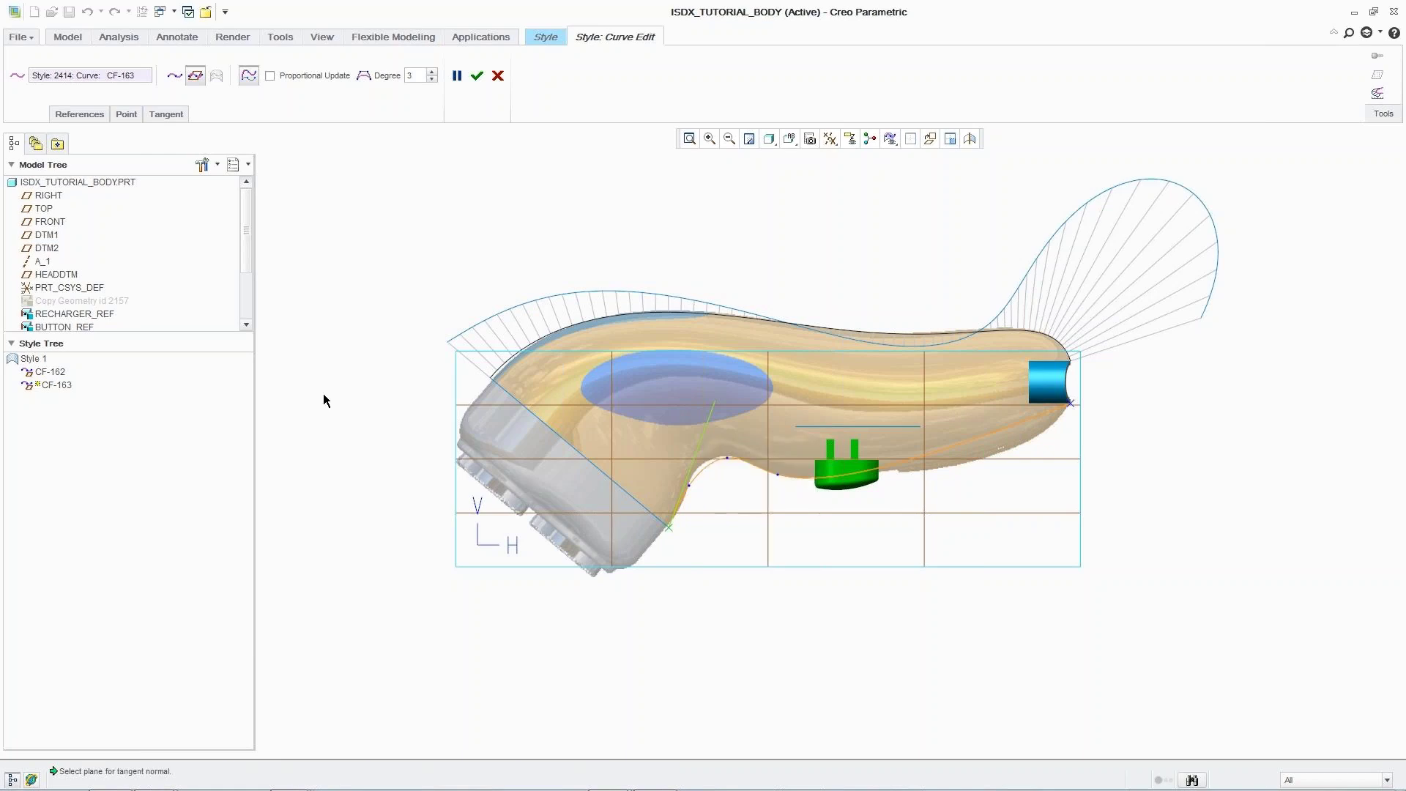
left_click(58, 277)
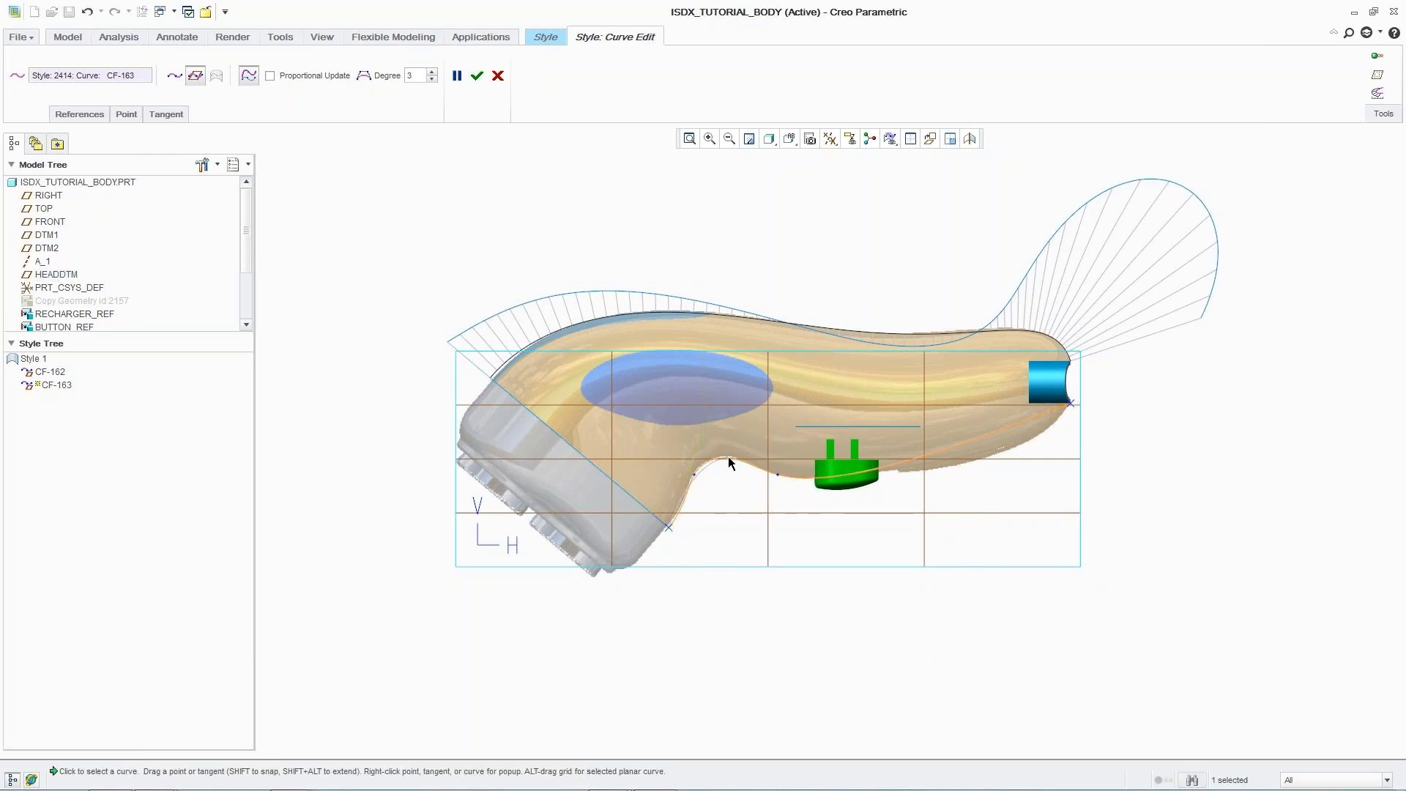
Adjust the underside curve's rear tangent and interior point to follow the image's lower outline, and hide the curvature comb
left_click_drag(1058, 414, 1181, 438)
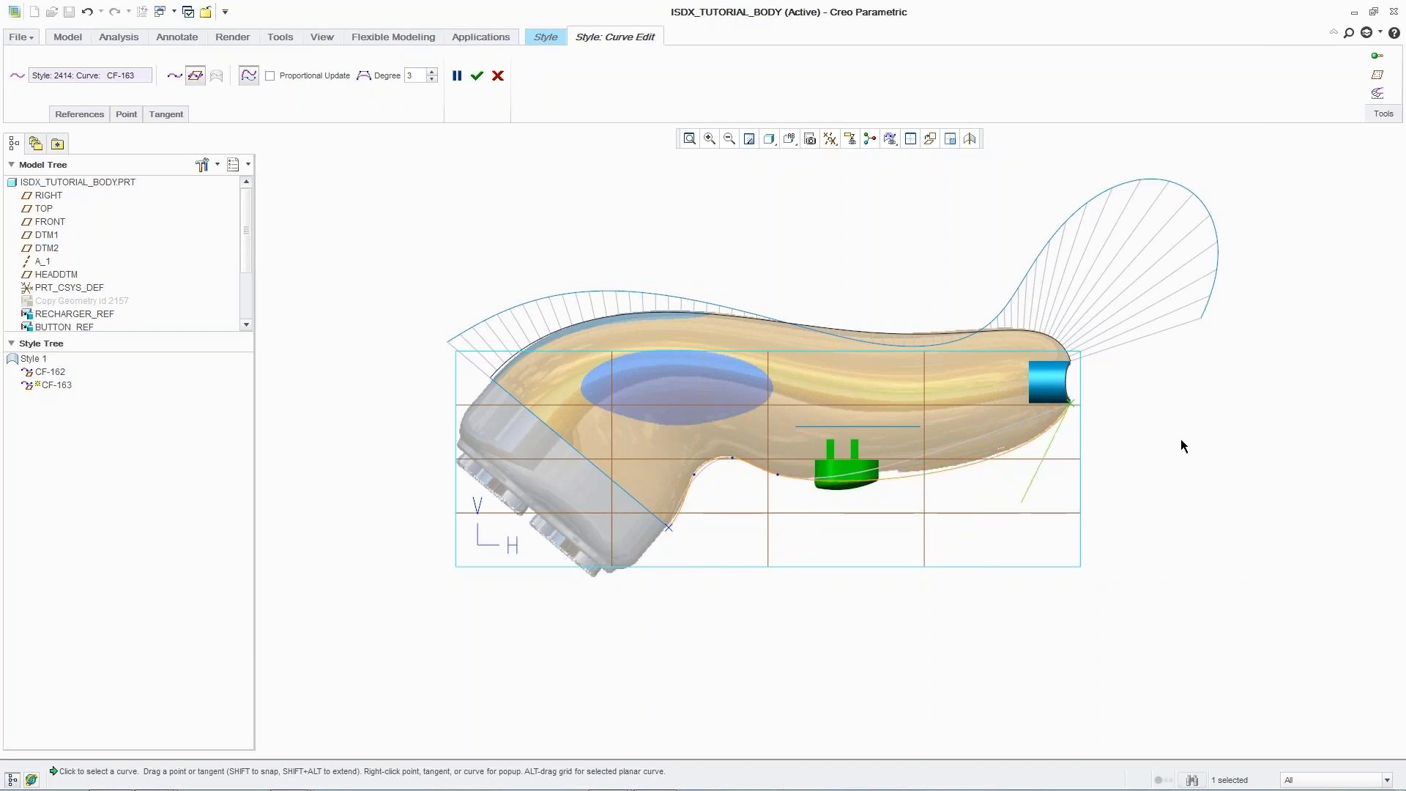
left_click(772, 477)
left_click(1376, 93)
middle_click(814, 425)
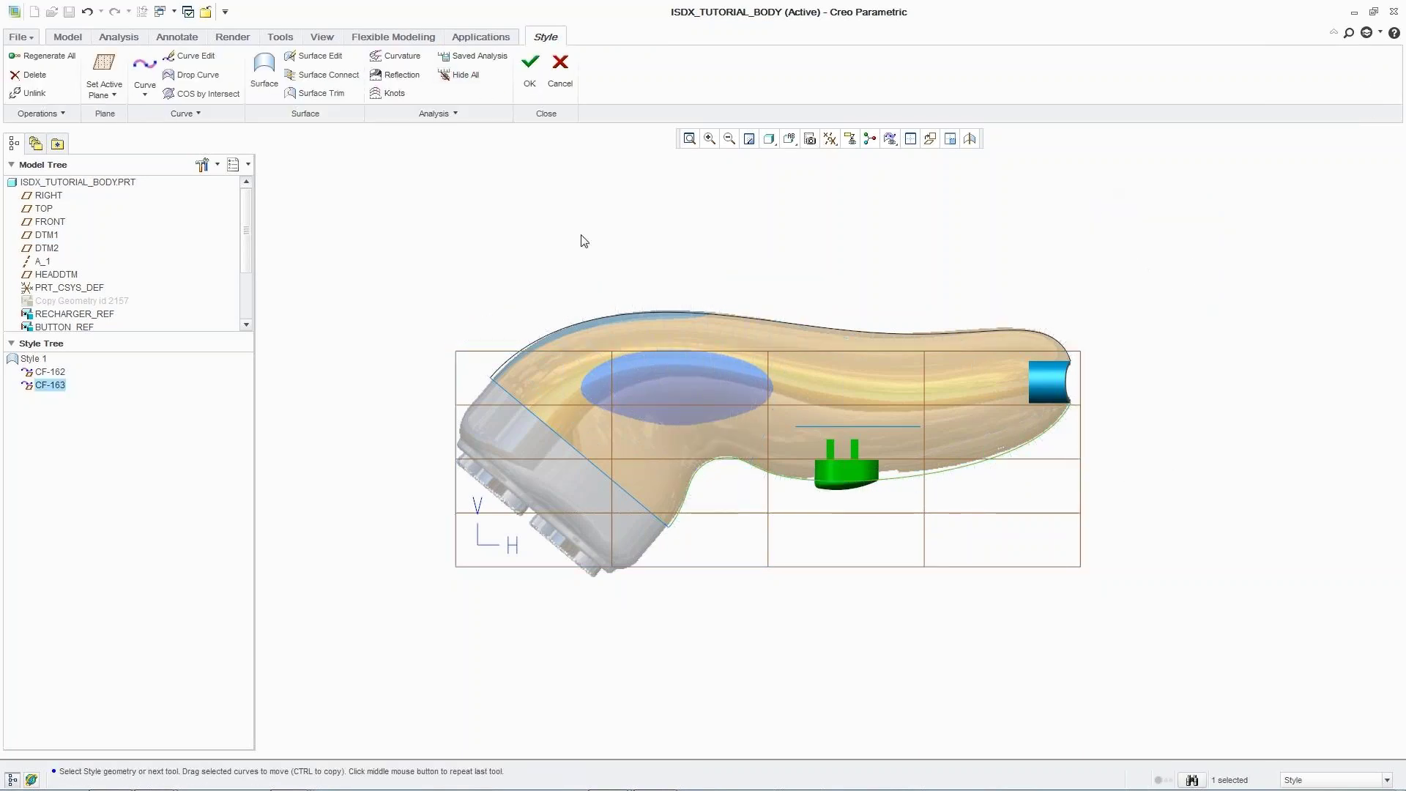
Show all four views and create a free side curve from the head profile curve to the side of the recharger reference
right_click(408, 220)
left_click(430, 277)
right_click(305, 220)
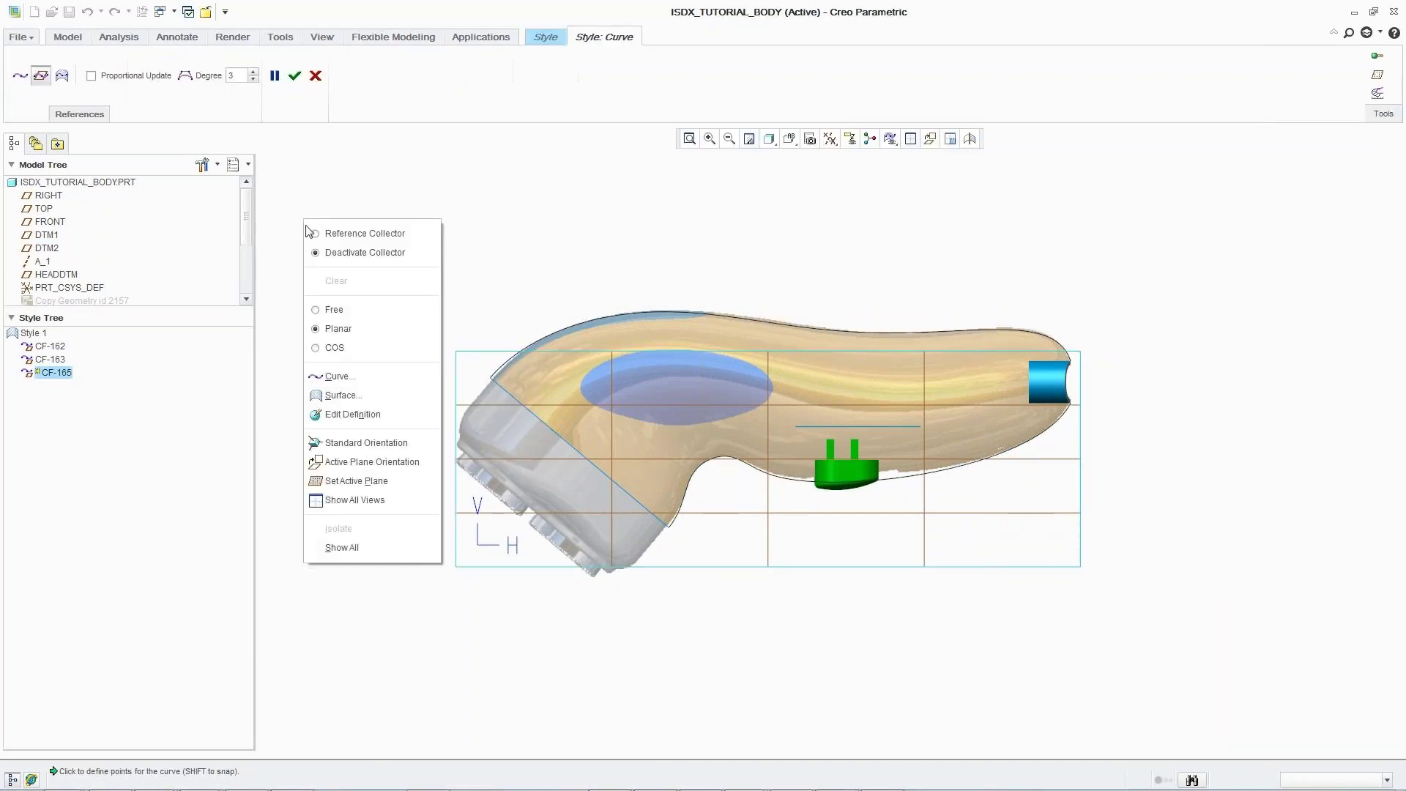
left_click(335, 310)
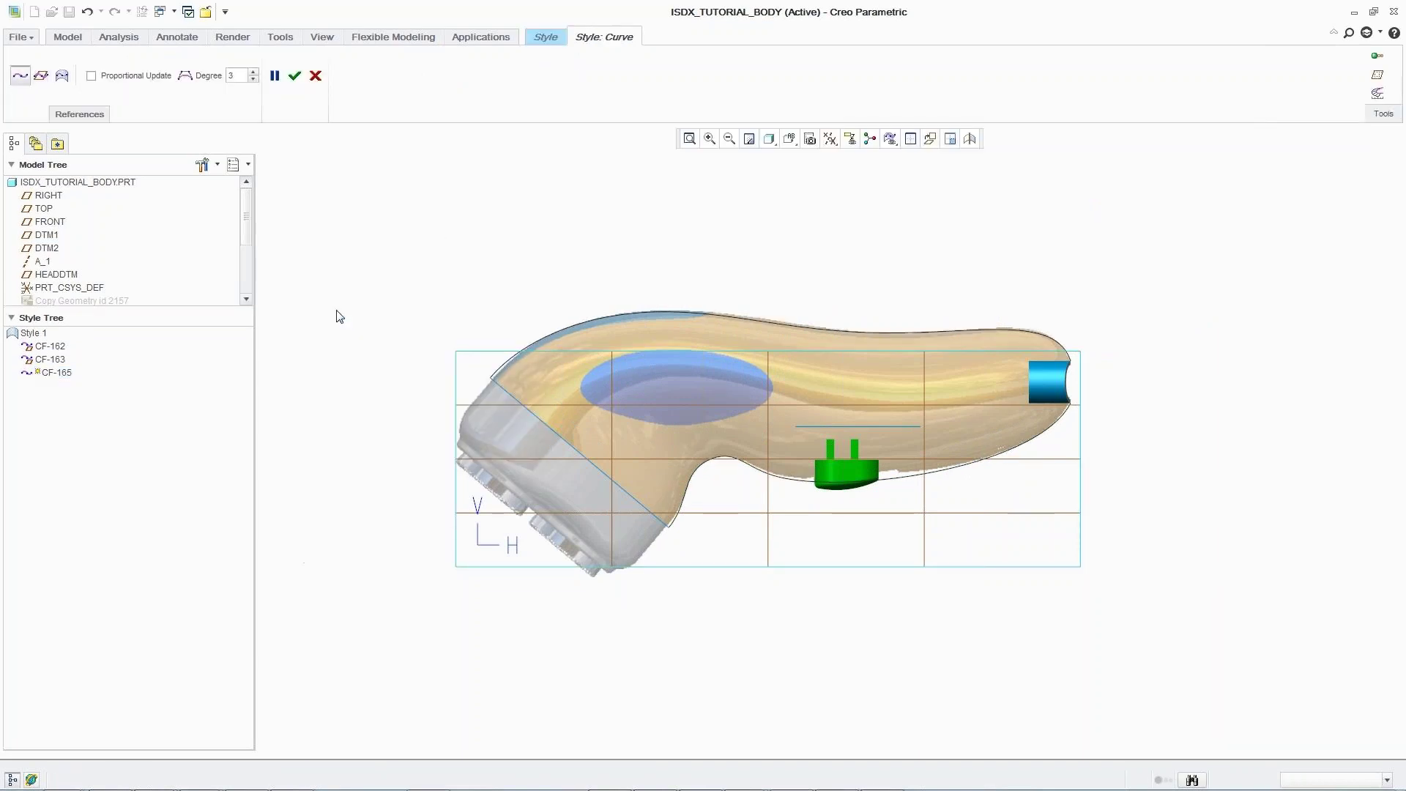
left_click(911, 142)
left_click(384, 301)
left_click(778, 261)
middle_click(639, 256)
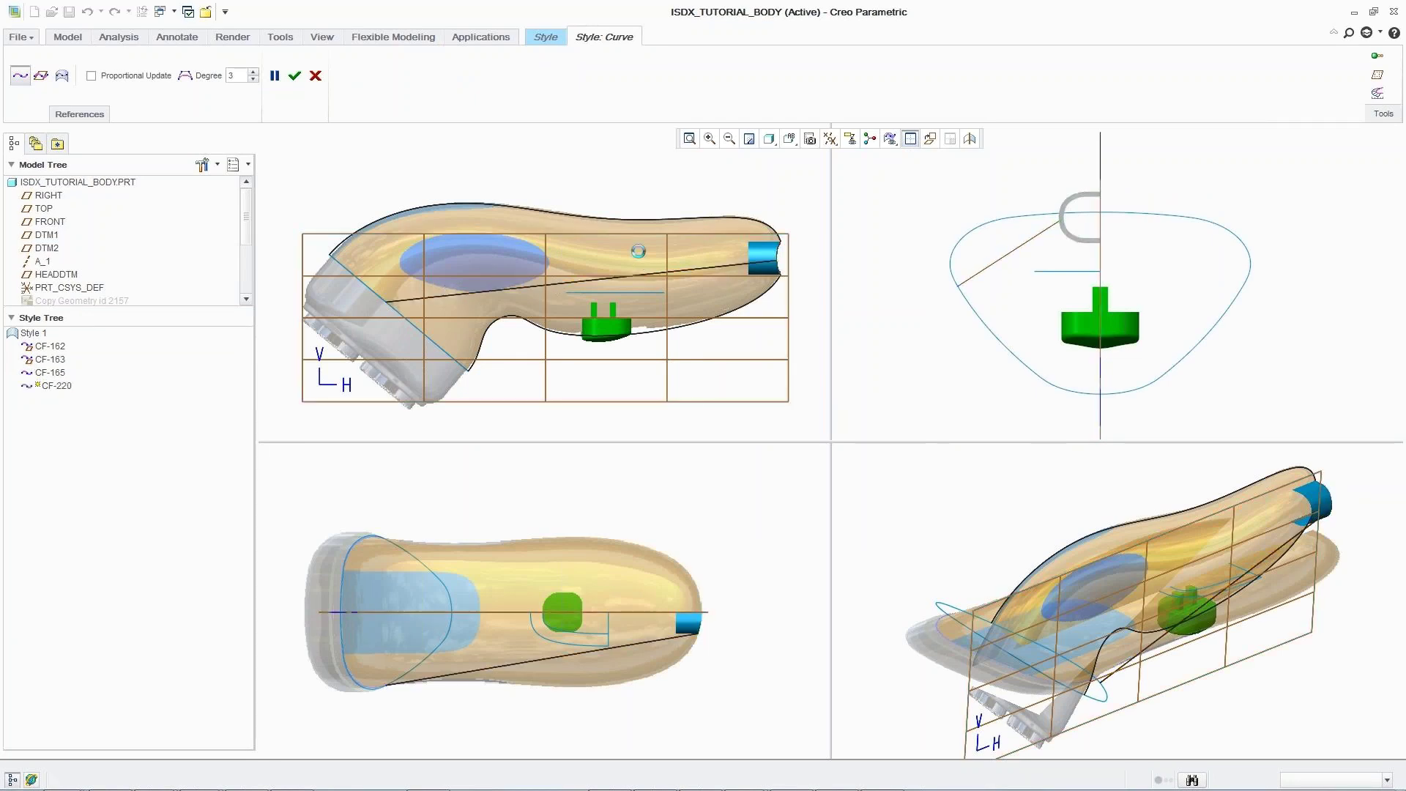
Edit the side curve, add an interior point and raise it in the side view to arch the curve over the button area
right_click(572, 283)
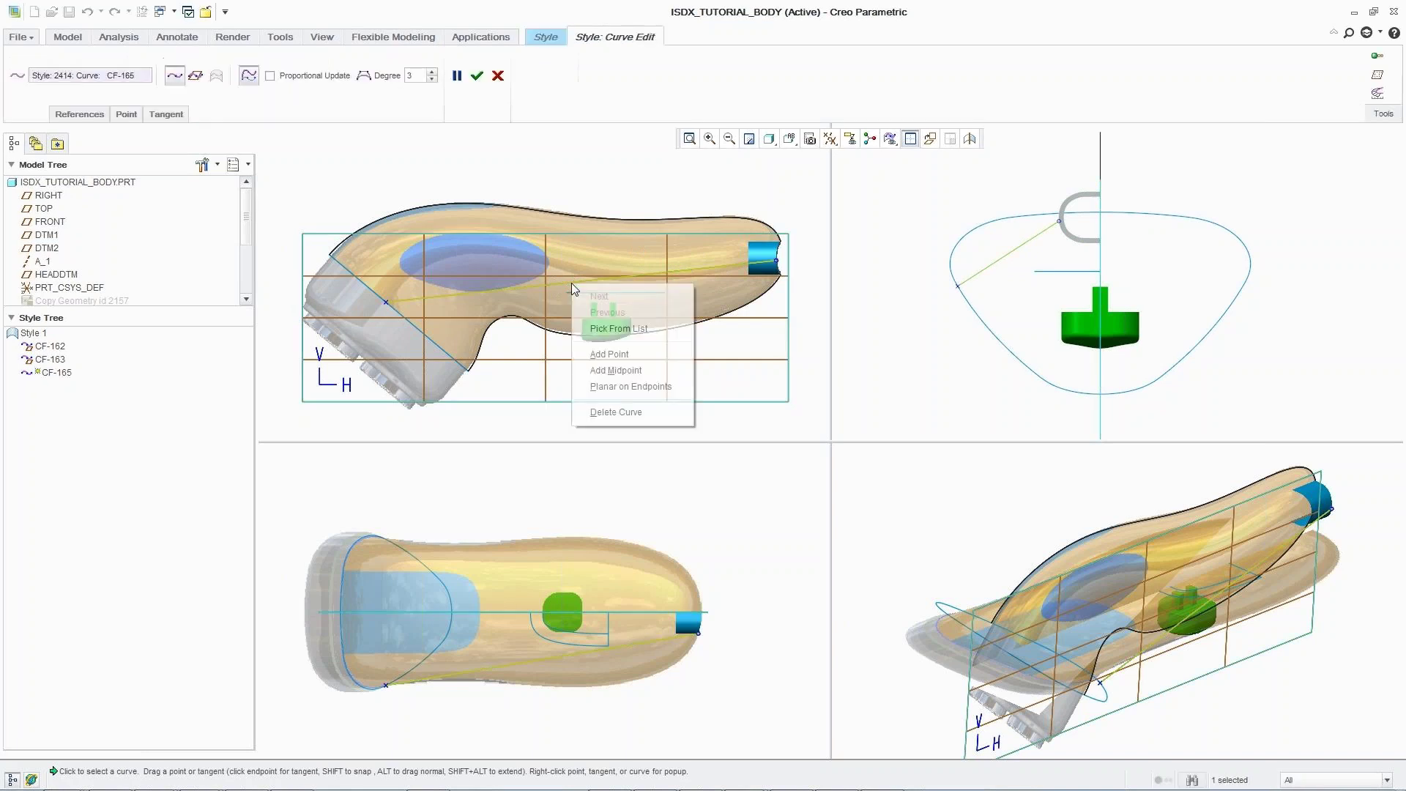
left_click(600, 353)
left_click_drag(571, 283, 530, 261)
Set the side curve's head-end tangent normal to HEADDTM and adjust the tangent's length
left_click(385, 303)
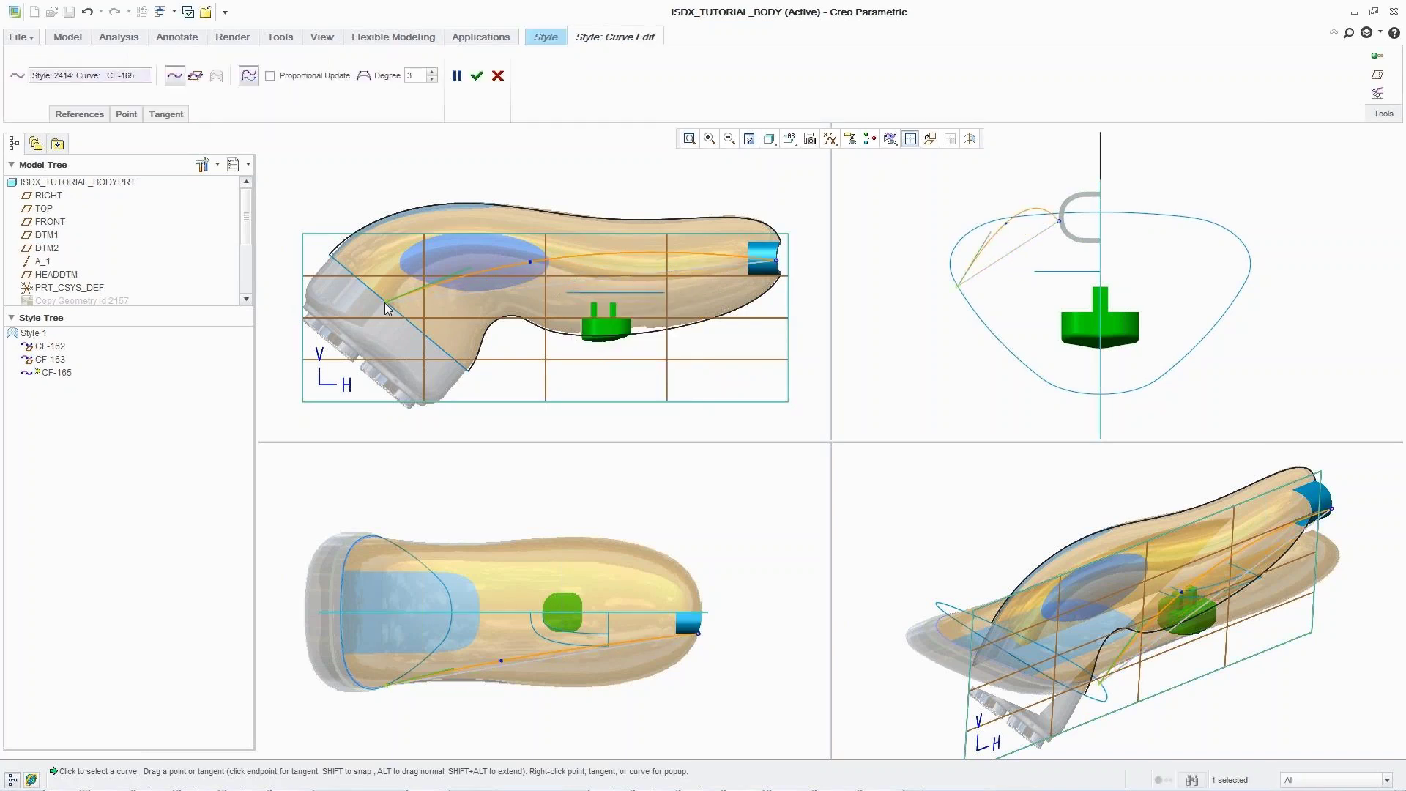
right_click(450, 274)
left_click(487, 379)
left_click(57, 274)
left_click_drag(479, 219, 489, 216)
Shape the side curve's rear tangent and interior point in the side and top views to follow the top image's outline
left_click(776, 261)
left_click_drag(700, 256, 645, 307)
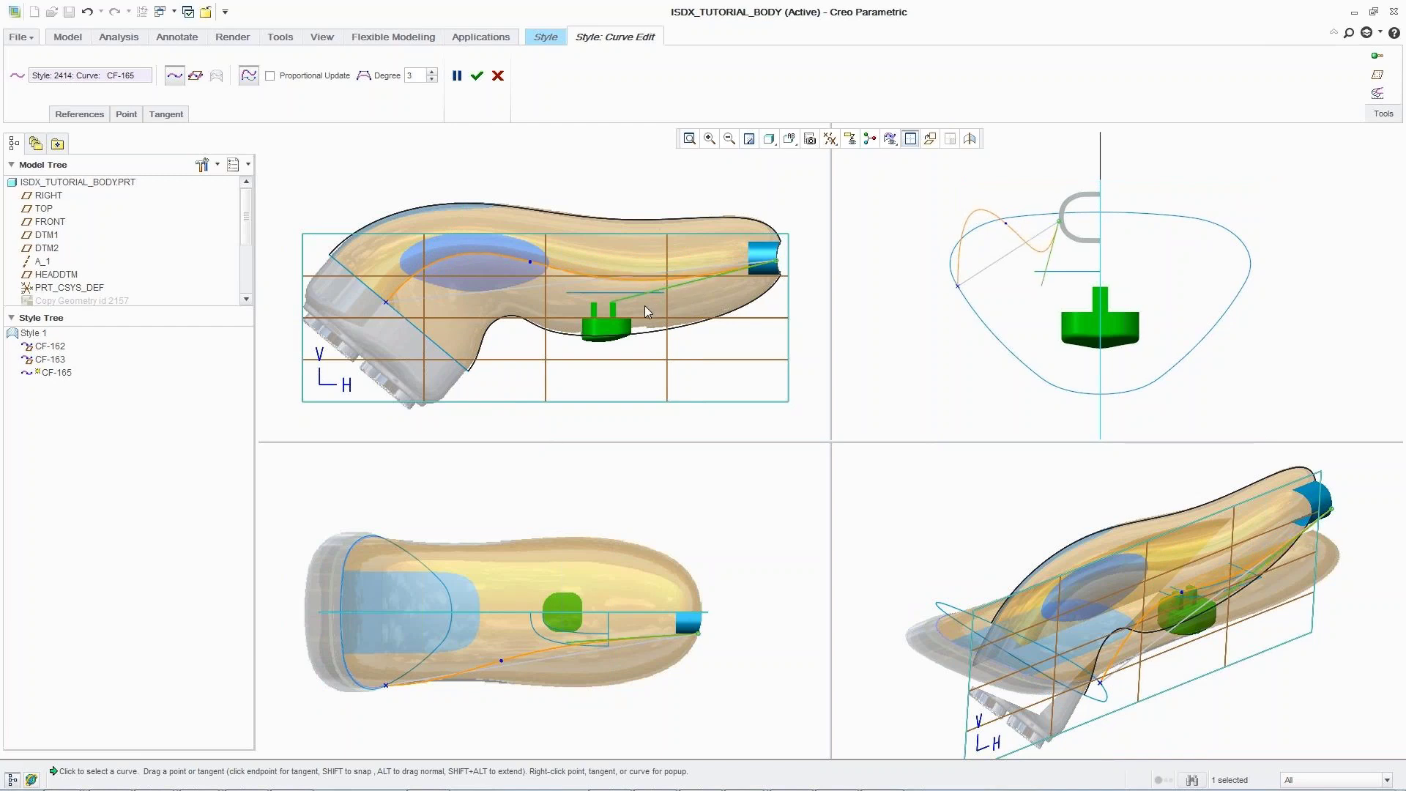
left_click_drag(500, 661, 502, 682)
left_click_drag(696, 631, 767, 719)
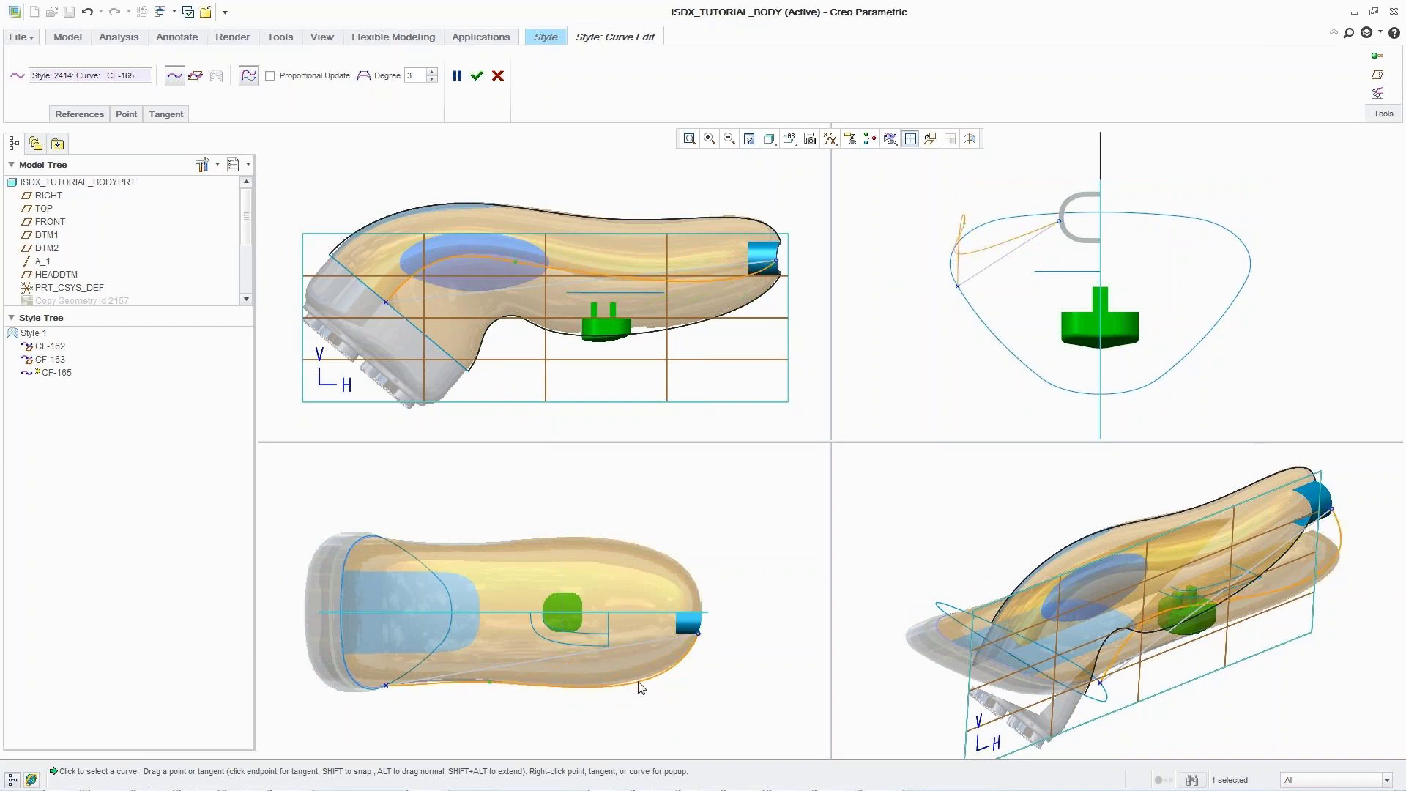
left_click_drag(676, 693, 679, 686)
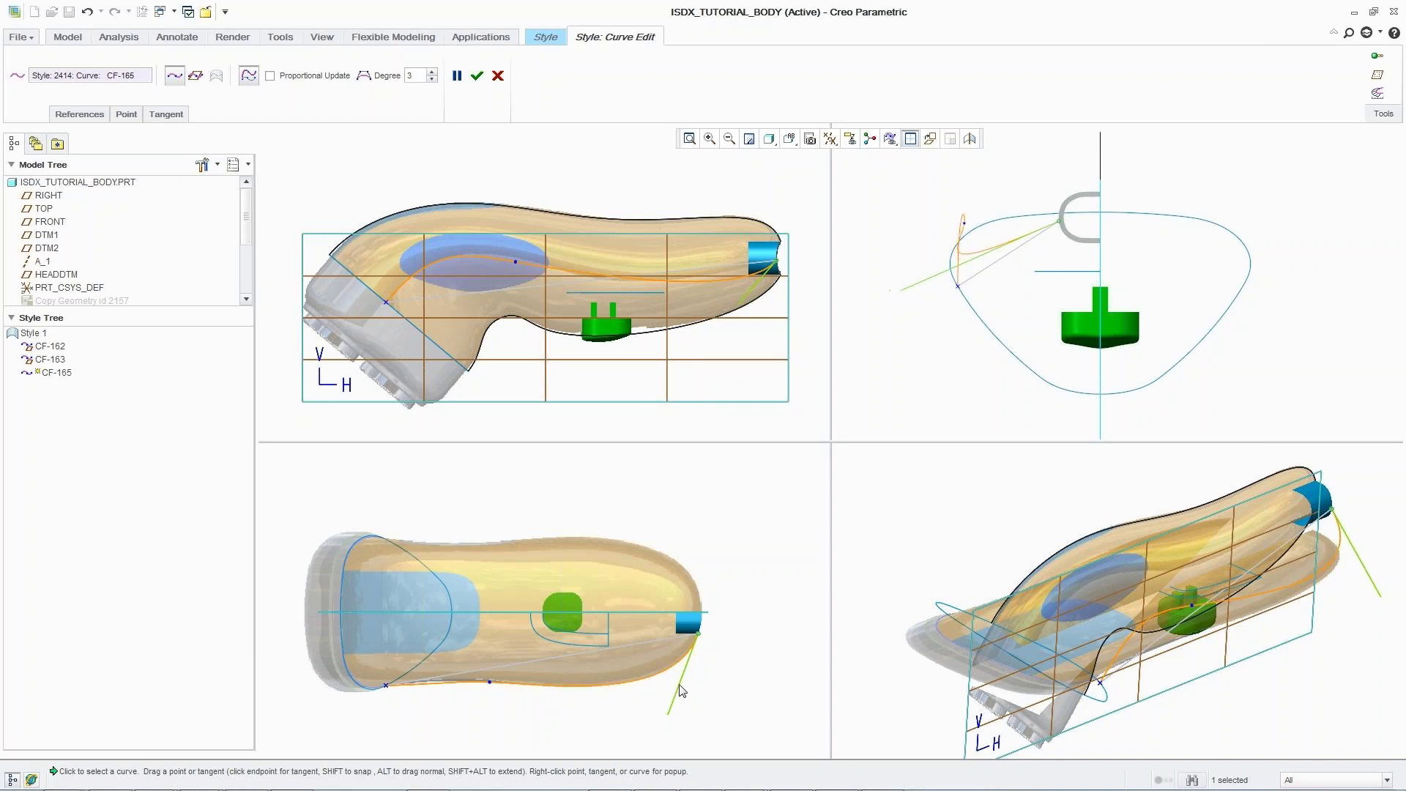
middle_click(692, 305)
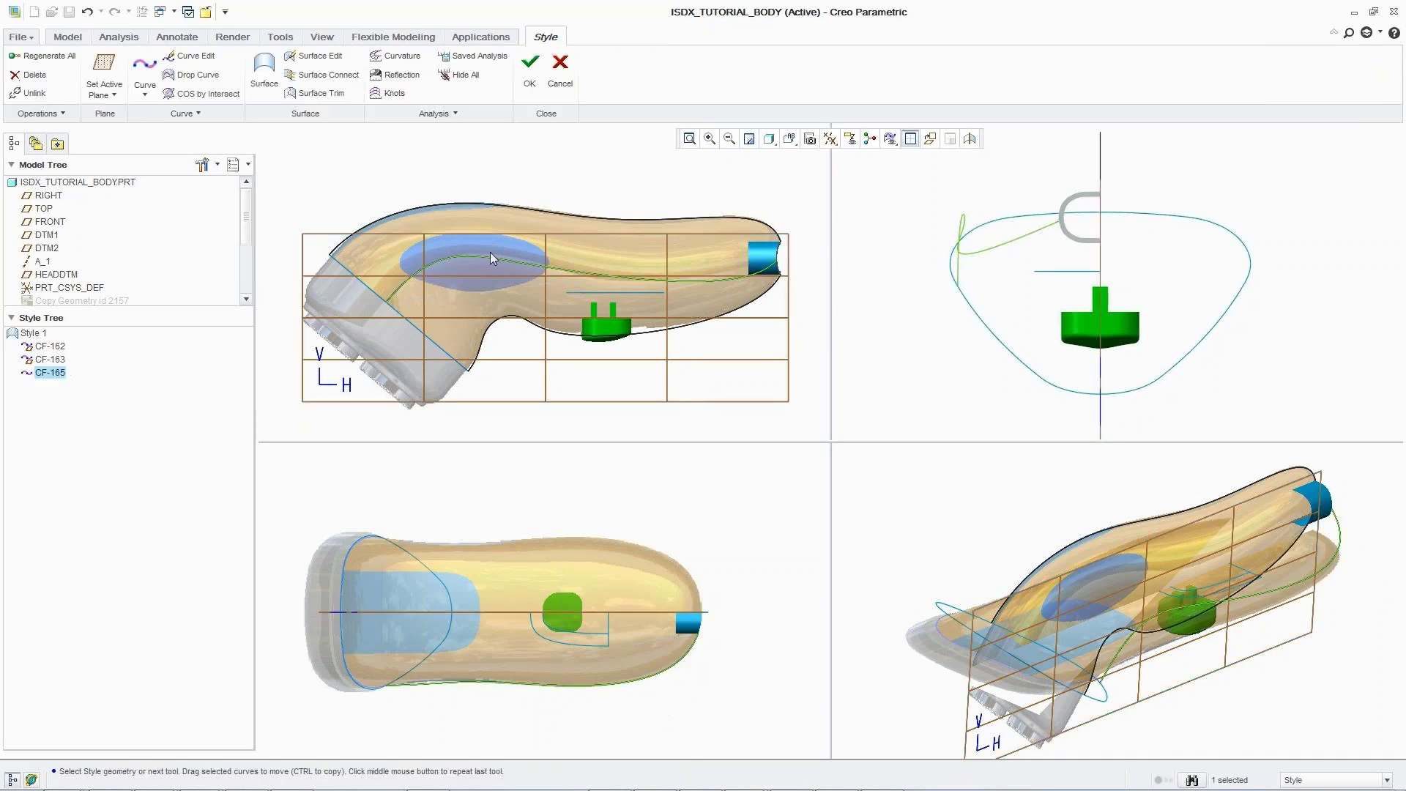
Create a free curve around the recharger end, snapped to the rear ends of the upper, side and underside curves
left_click(144, 65)
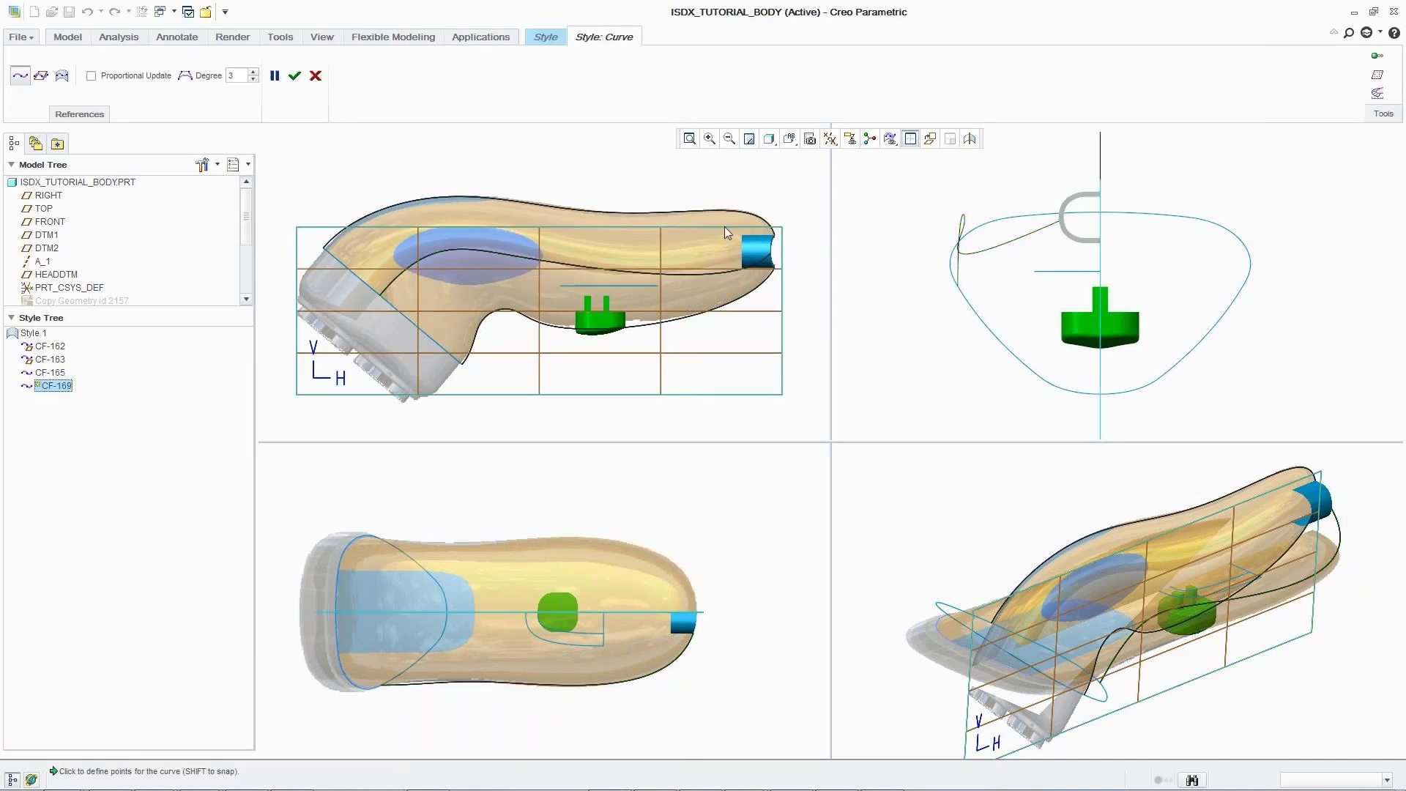
left_click(763, 219, "shift")
left_click(772, 258, "shift")
middle_click(792, 267)
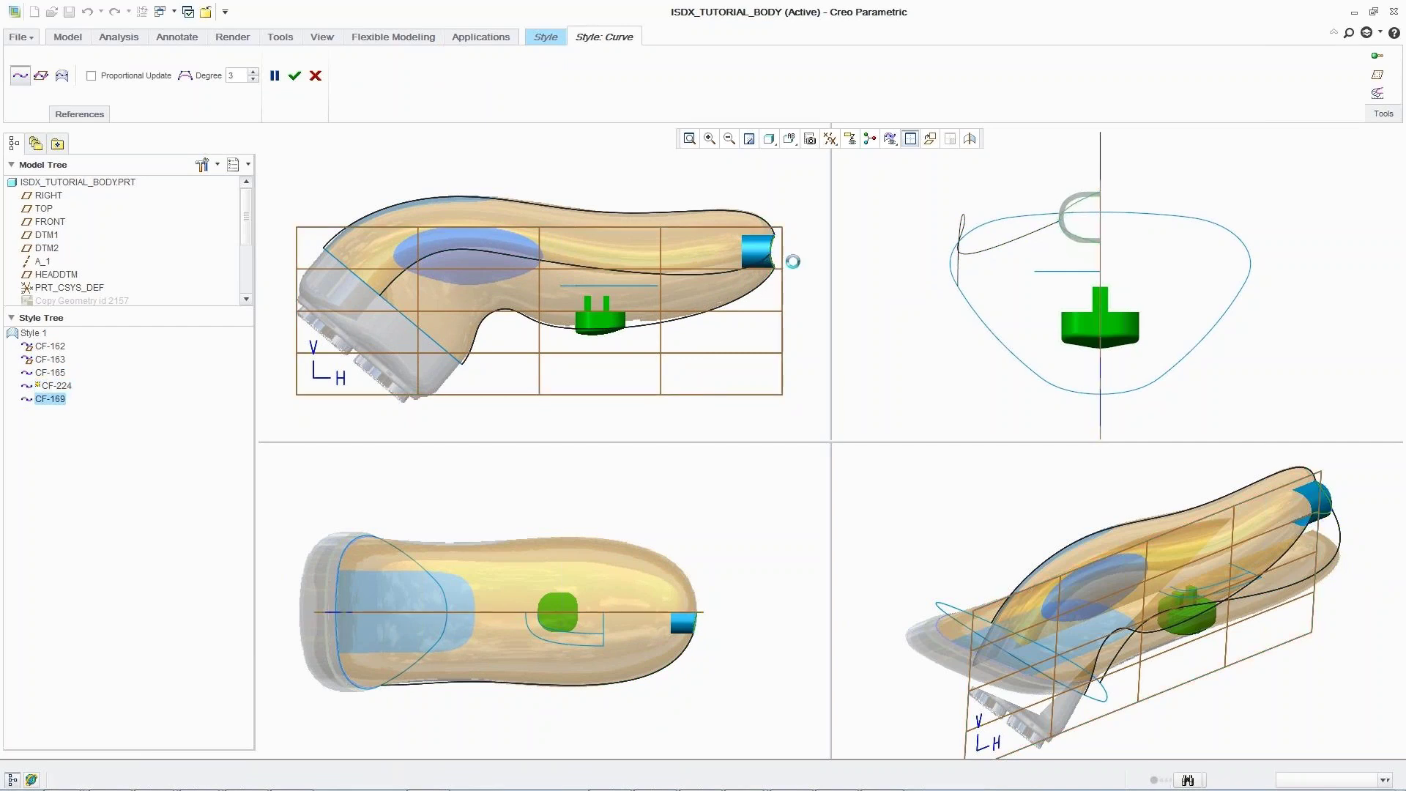
Edit the rear end curve with normal end tangents and two added points so it follows the recharger reference's rounded outline
double_click(1077, 204)
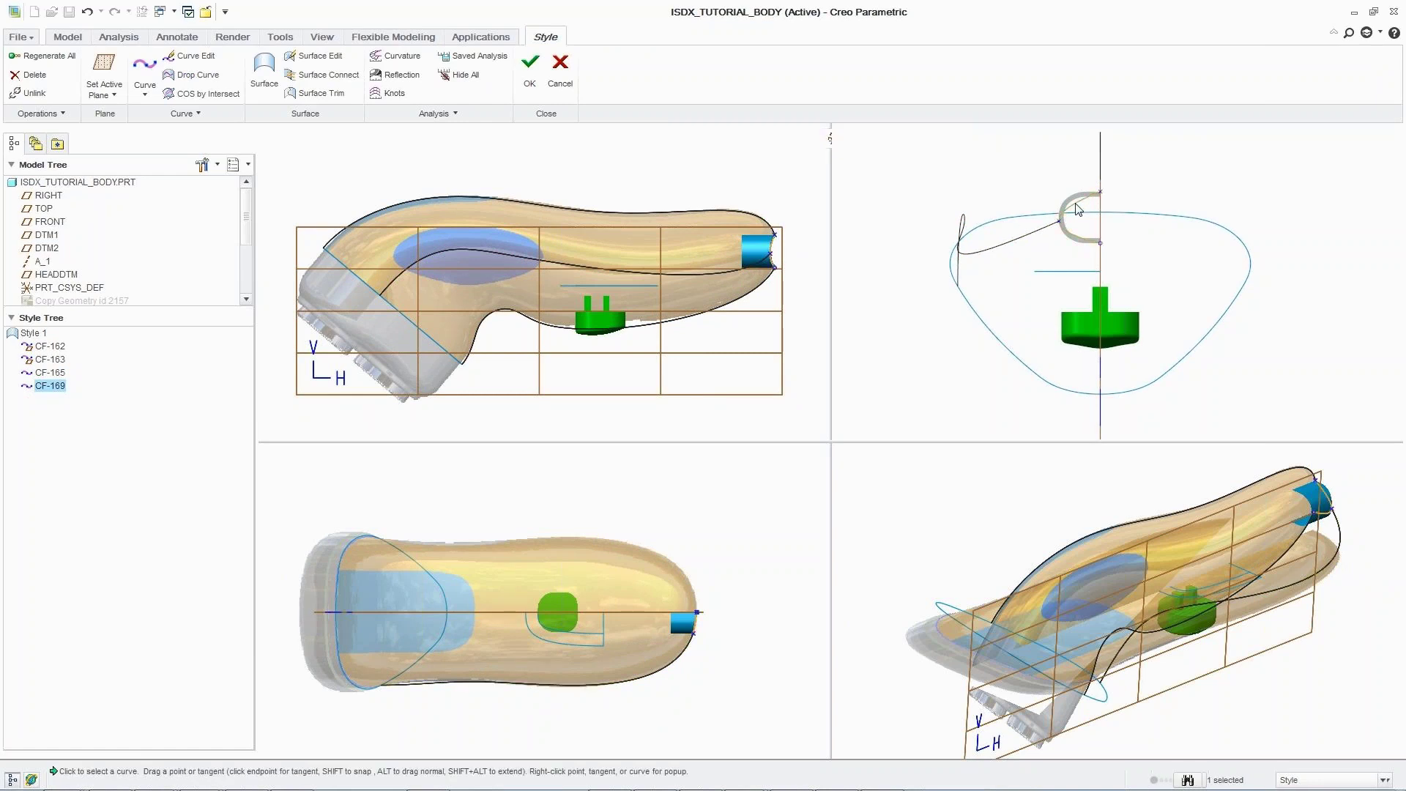
scroll(1093, 194, "down", 3)
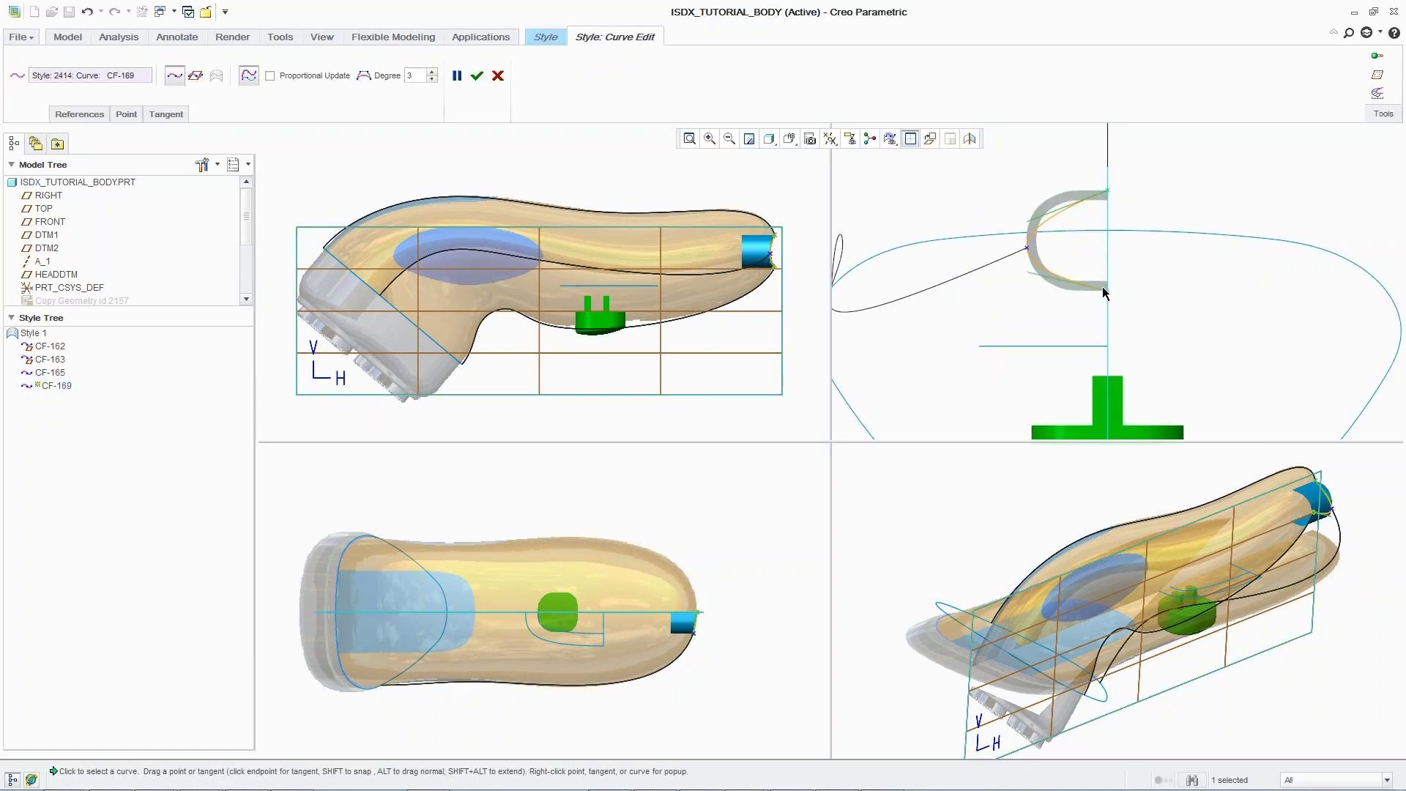
right_click(1043, 217)
left_click(1075, 377)
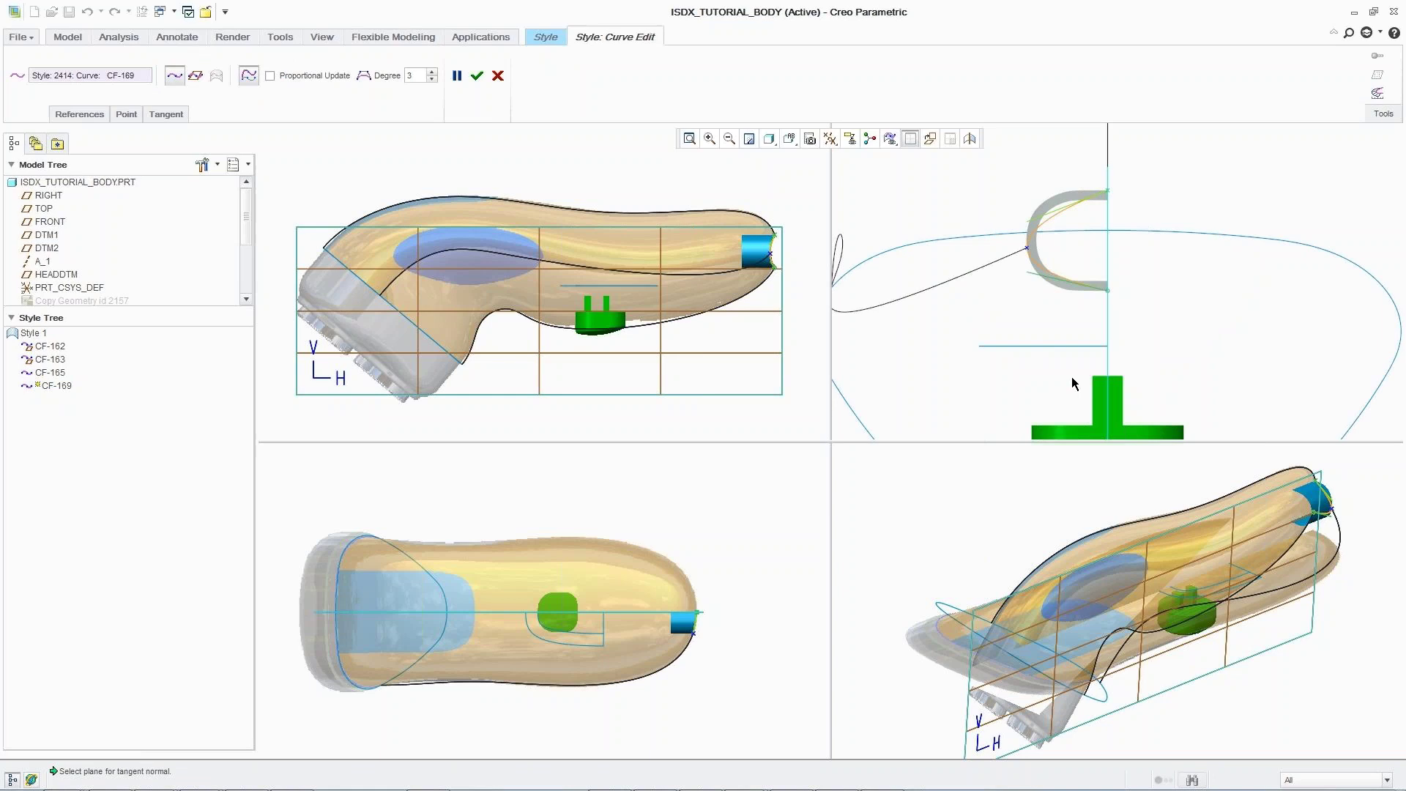
right_click(1047, 208)
left_click(1084, 275)
right_click(1070, 285)
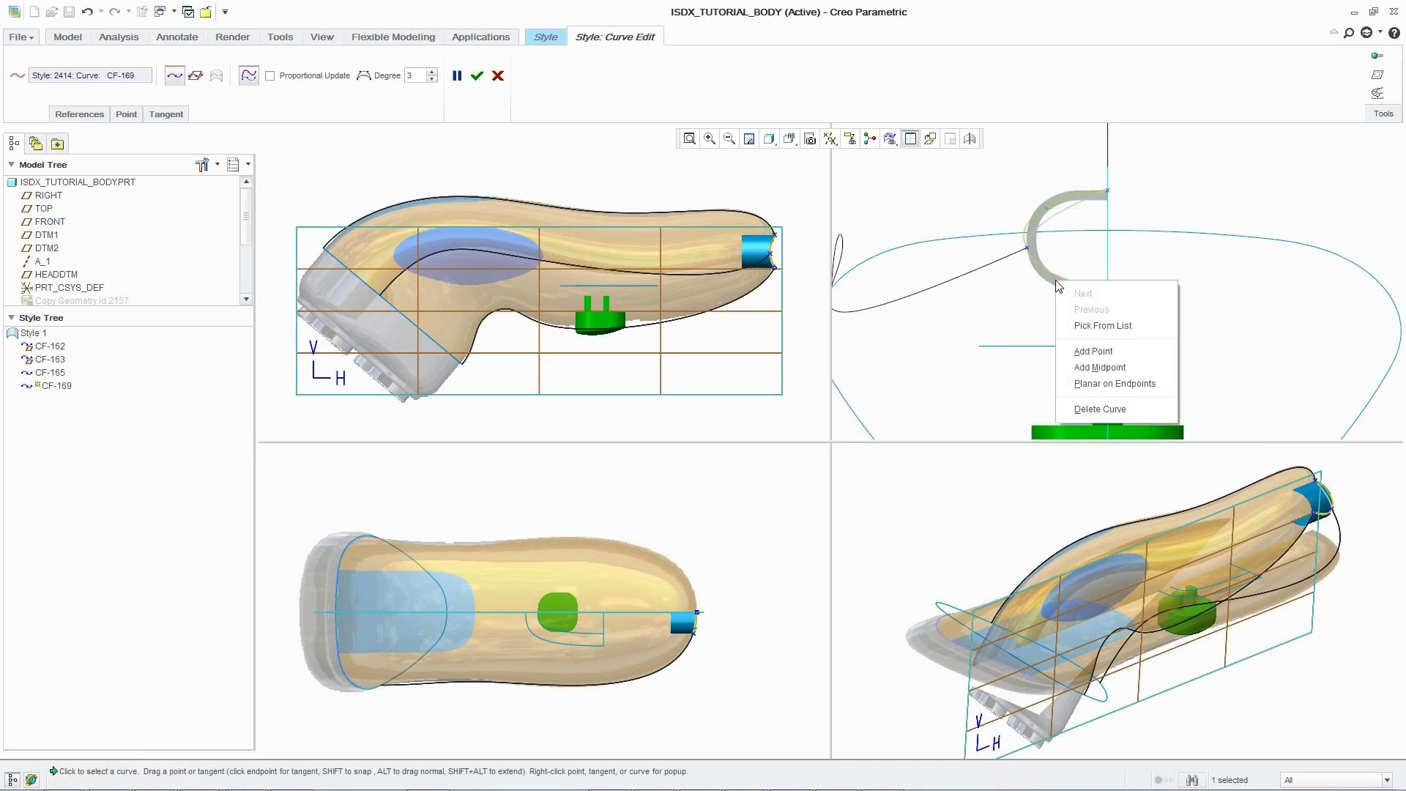
left_click(1085, 351)
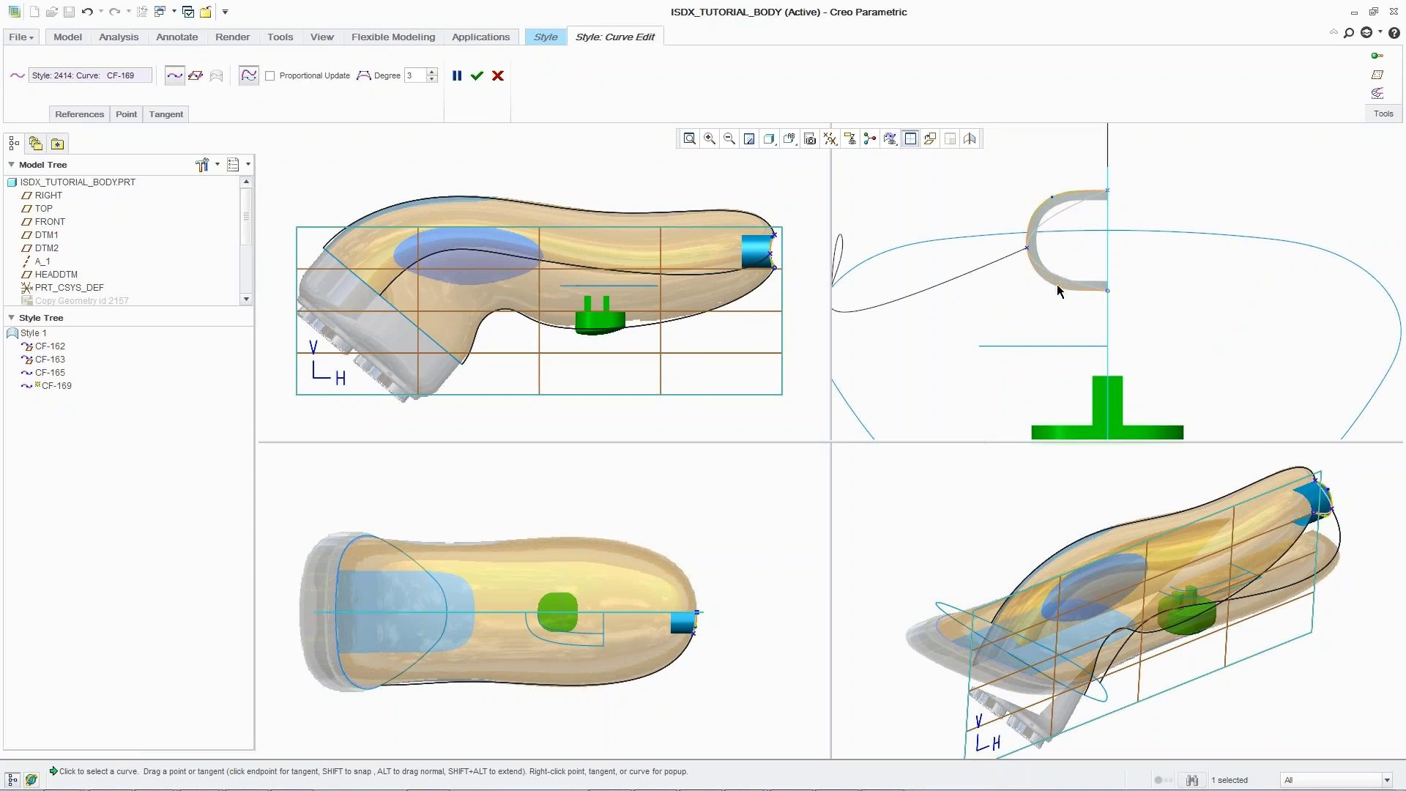
middle_click(1062, 313)
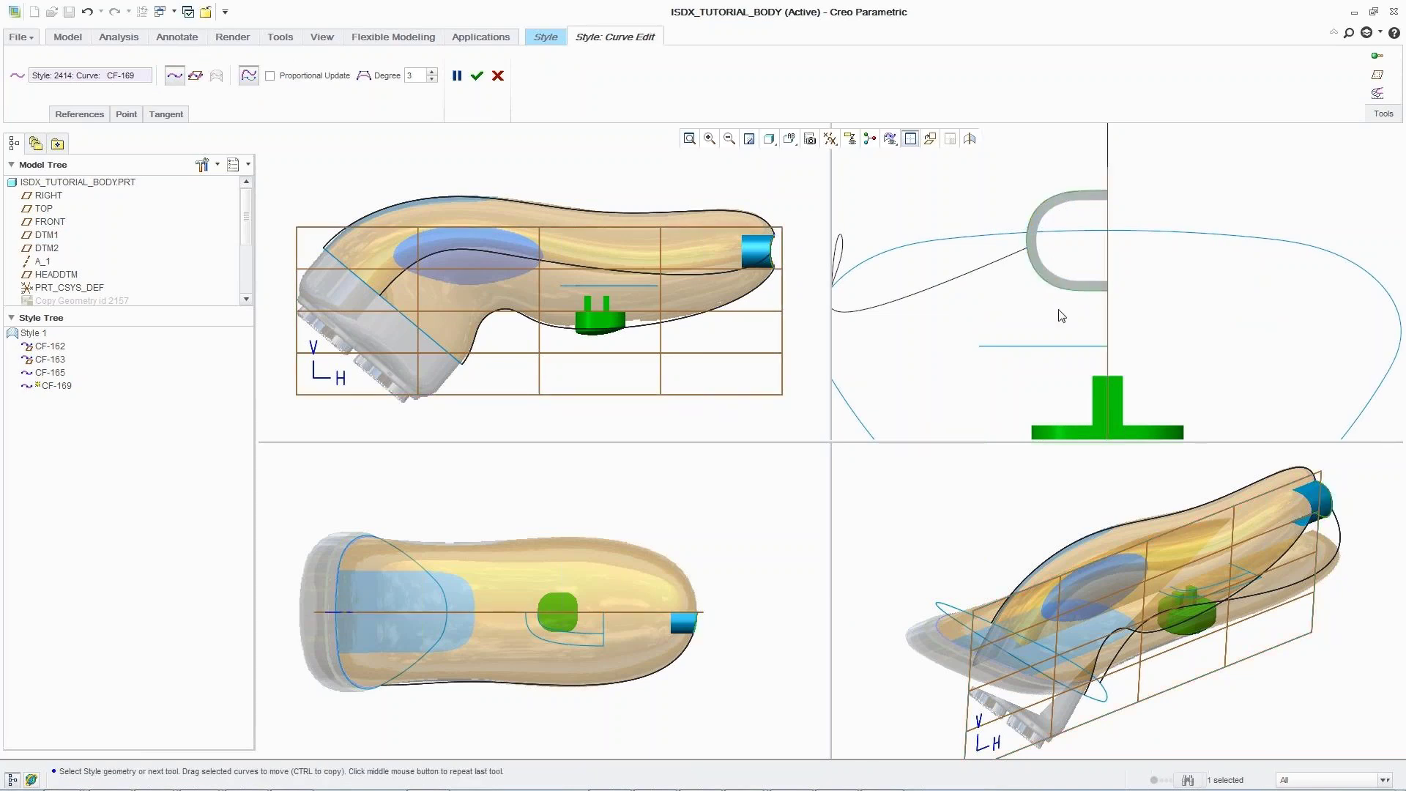
Return to a single view in standard orientation and hide the side and top concept images
left_click(911, 139)
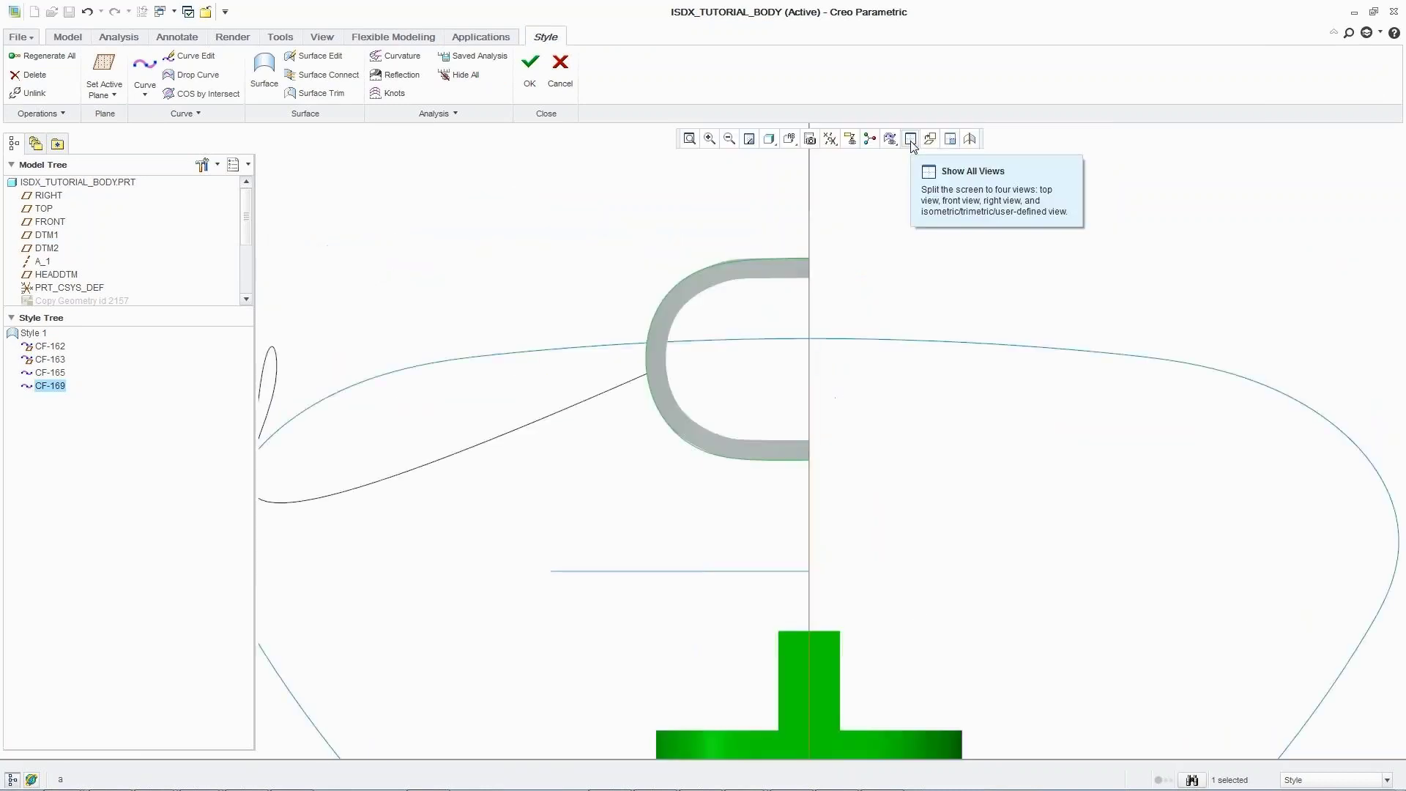
key("ctrl+d")
left_click(323, 37)
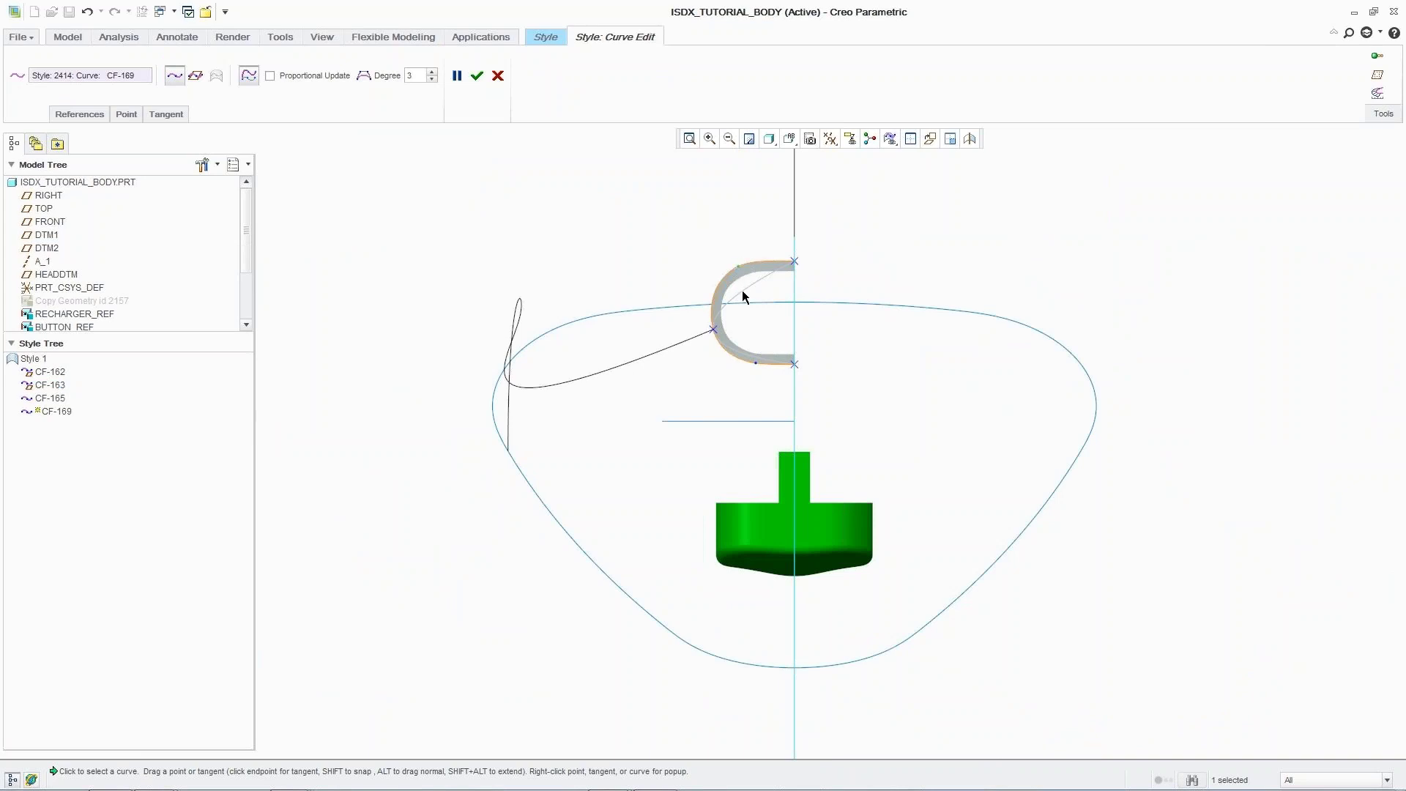
middle_click(744, 296)
key("ctrl+d")
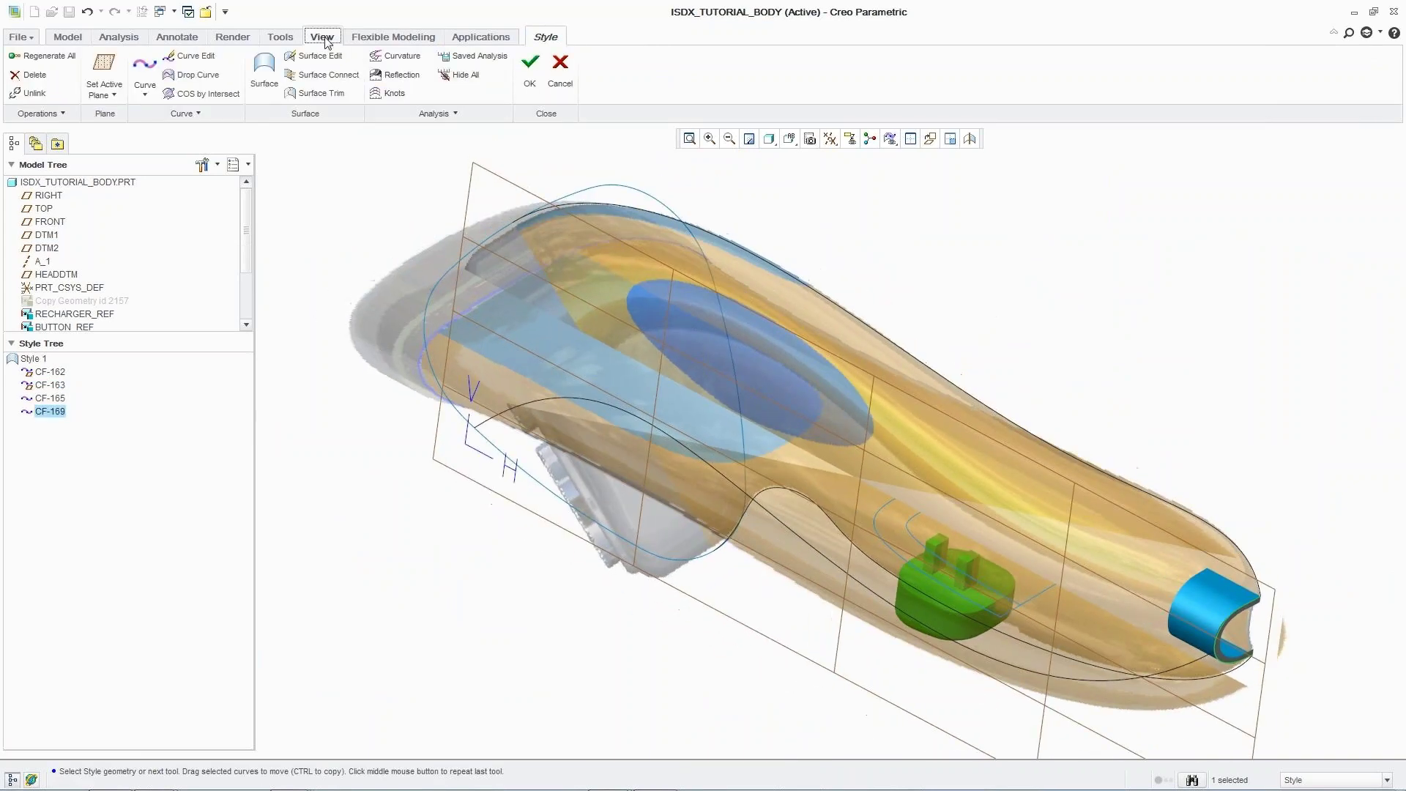
left_click(322, 37)
left_click(380, 110)
left_click(403, 132)
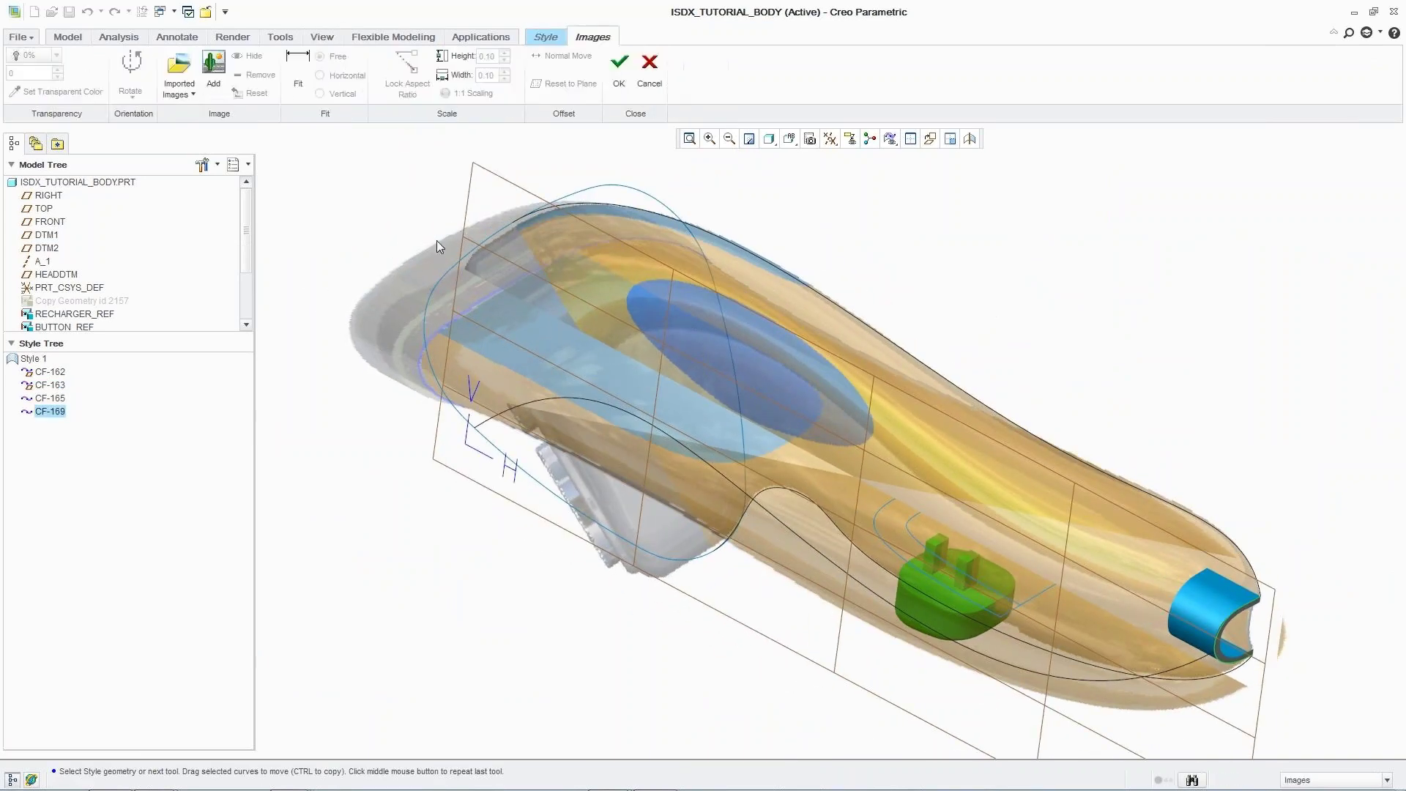
left_click(252, 57)
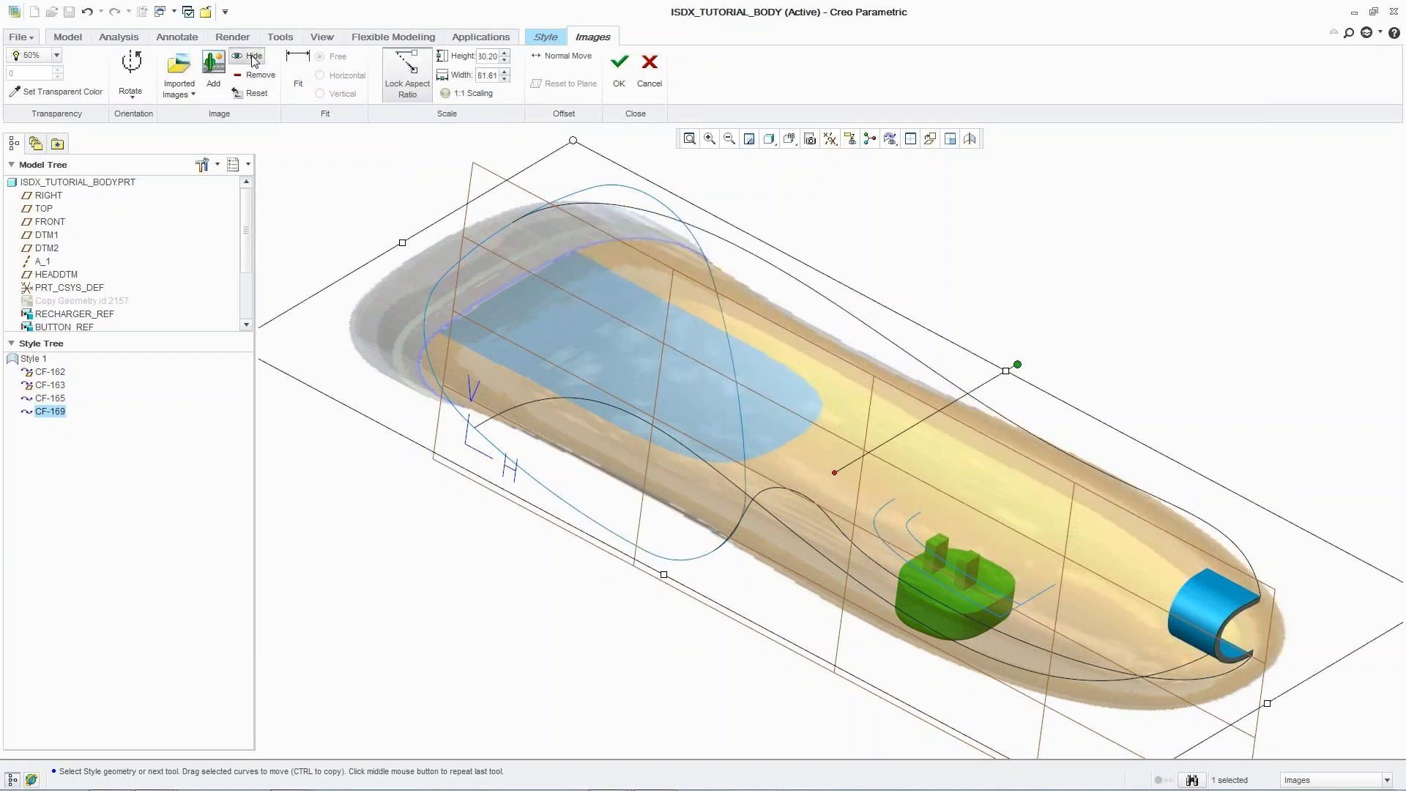
left_click(619, 73)
left_click(546, 38)
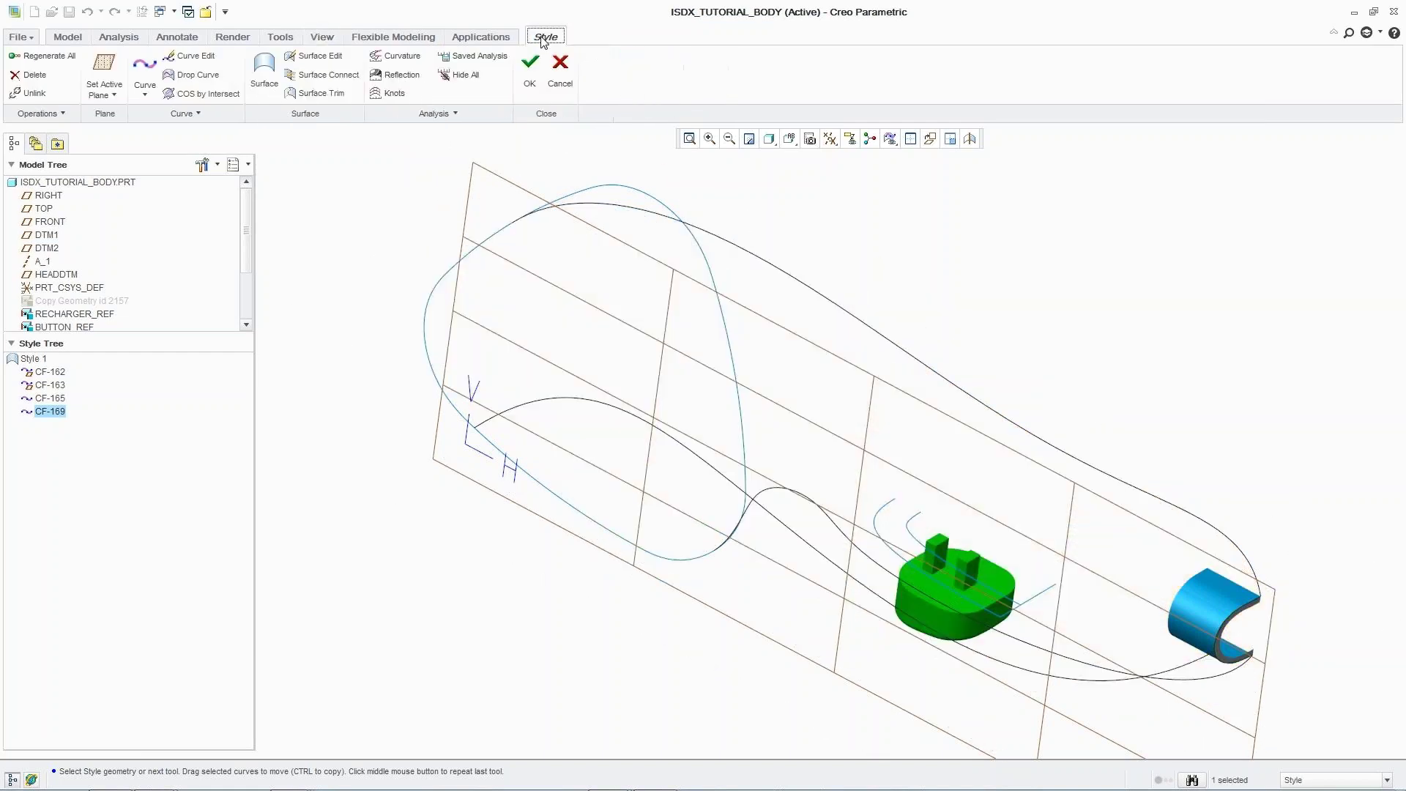
Create a boundary surface from the rear end curve, upper curve, head profile curve and side curve
left_click(265, 70)
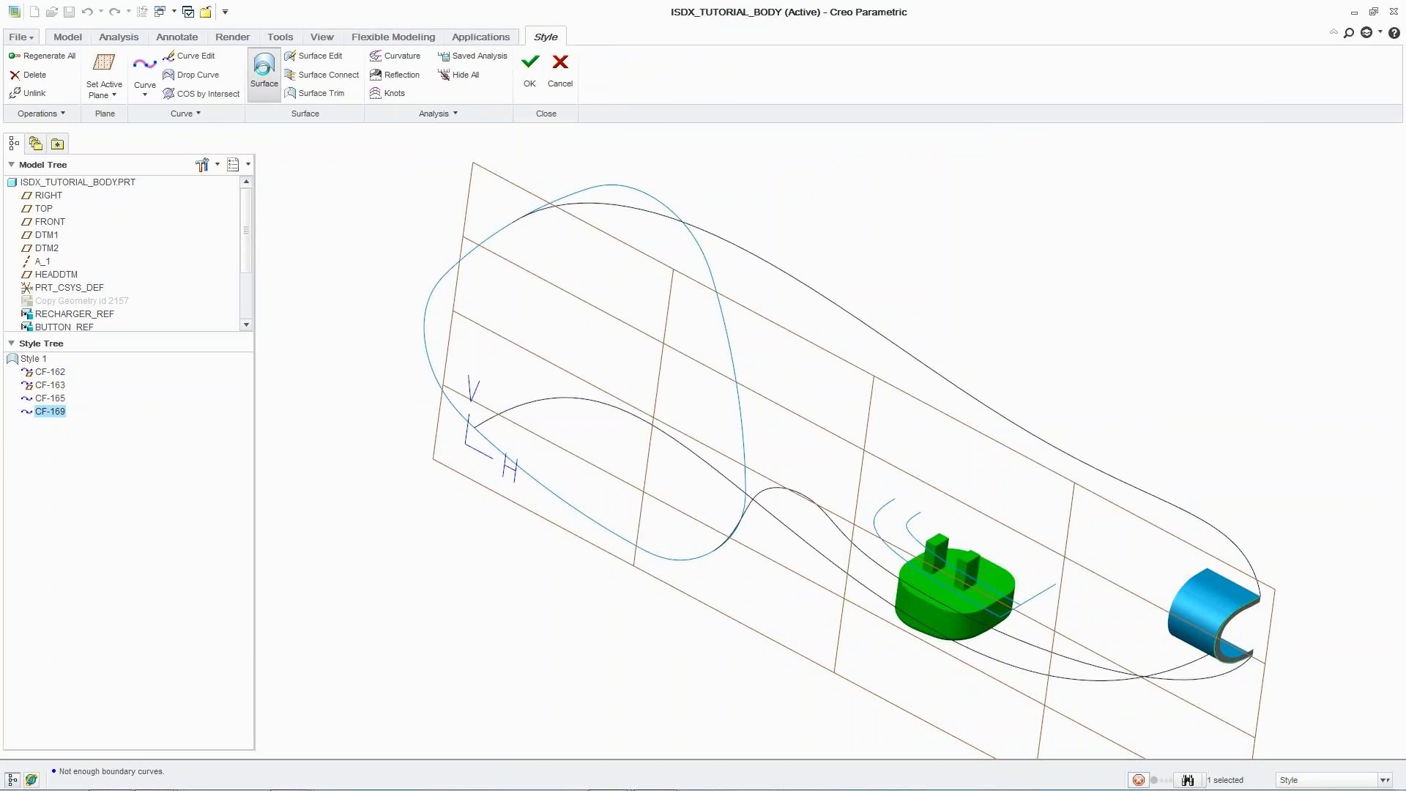
left_click(668, 220, "ctrl")
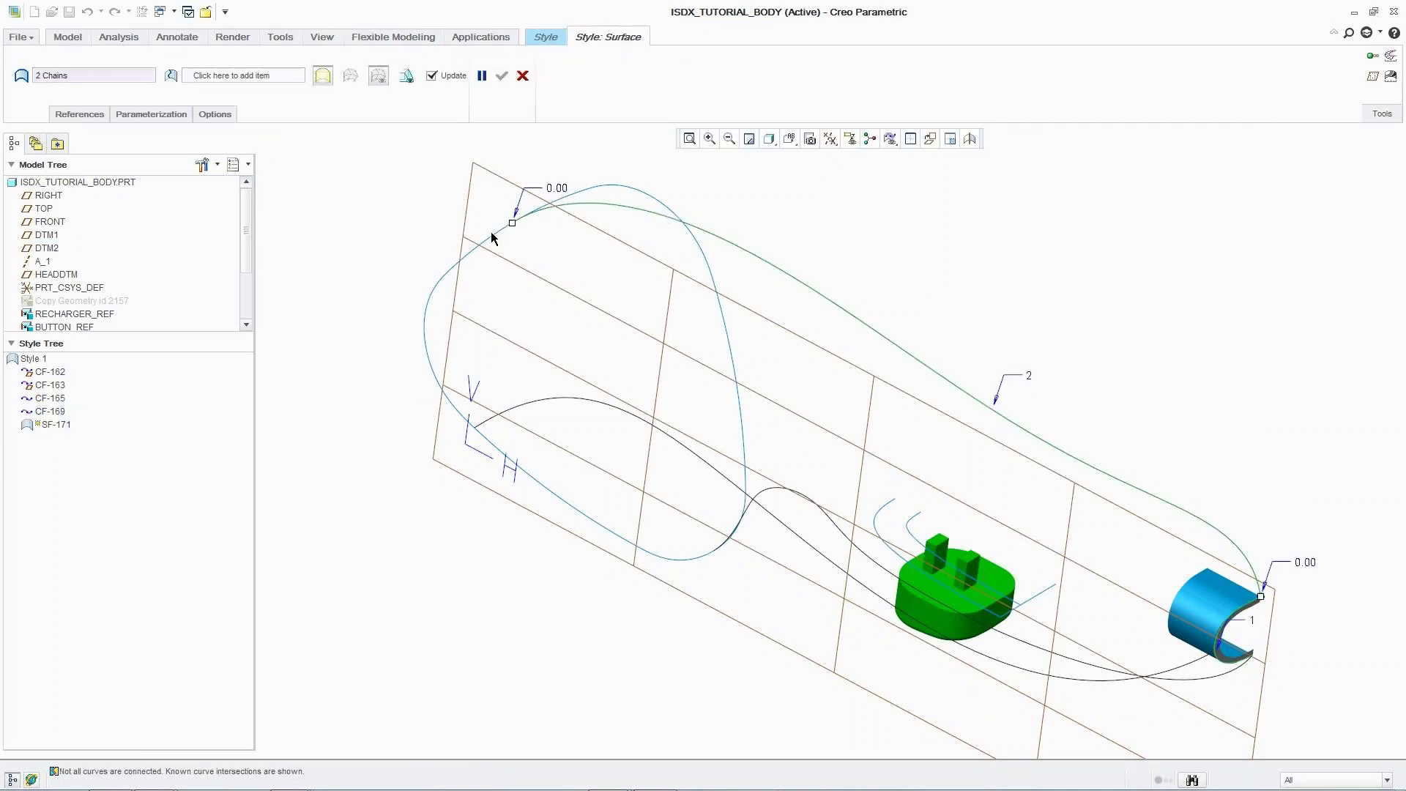
left_click(491, 233, "ctrl")
left_click(543, 400, "ctrl")
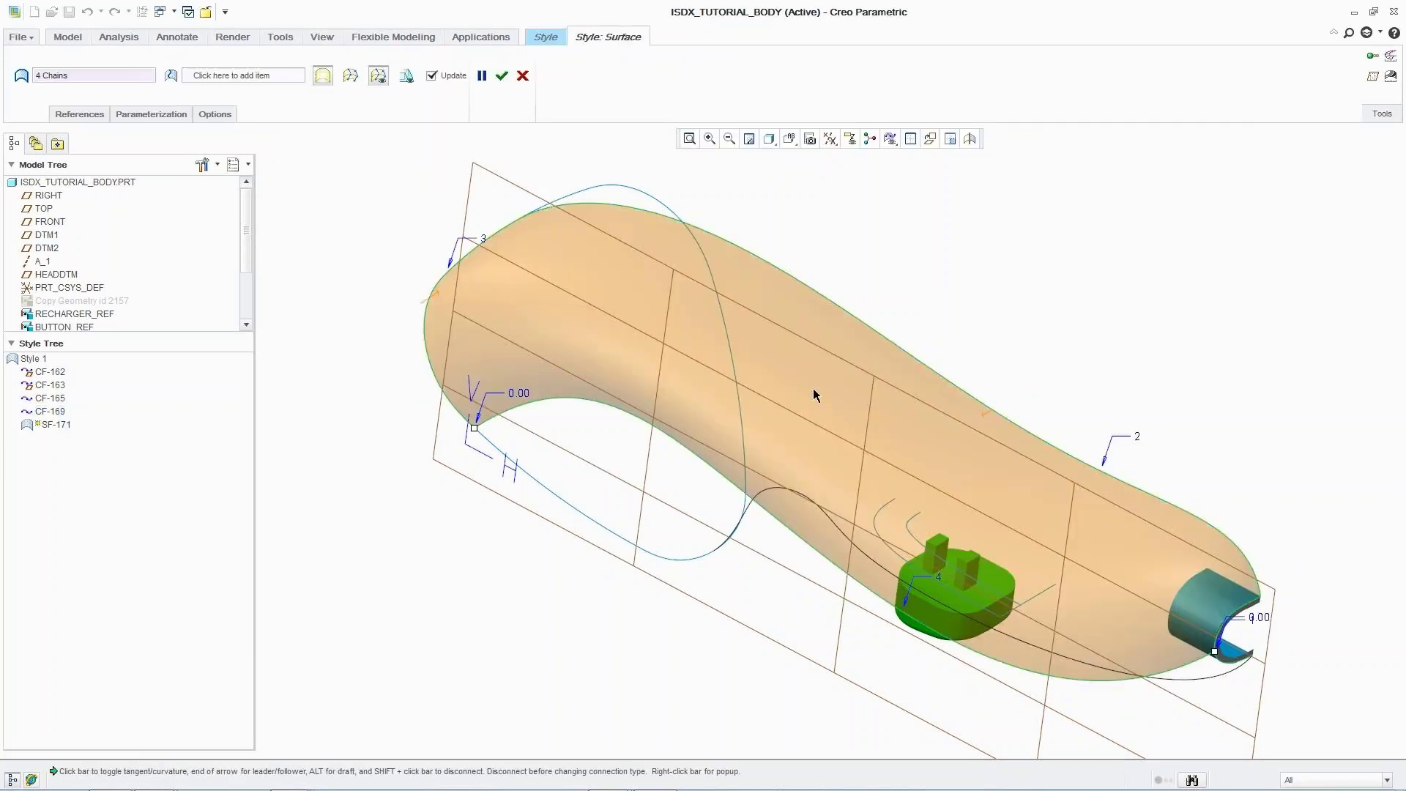
Check the surface's connection types at the upper and head boundaries and accept the surface
right_click(988, 416)
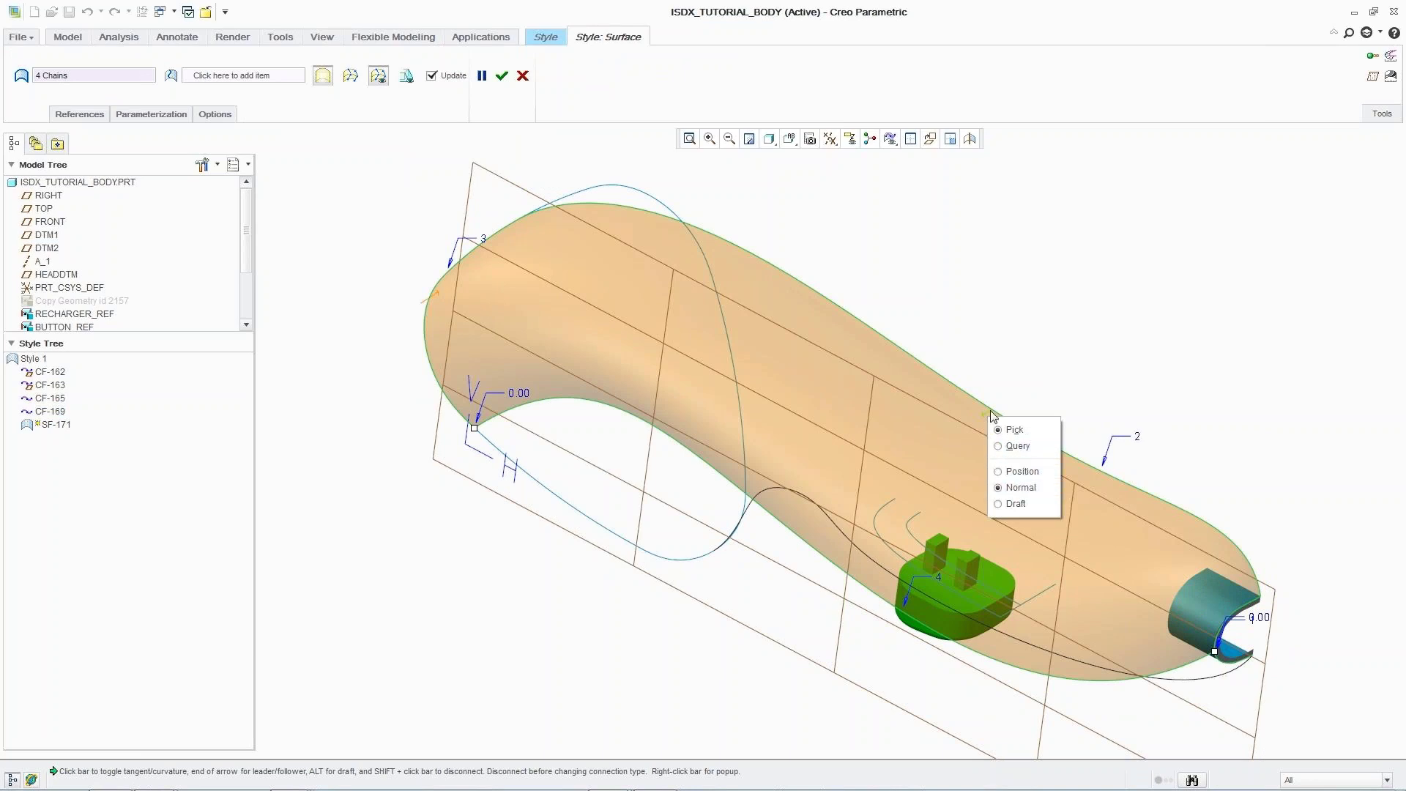
left_click(983, 398)
right_click(437, 293)
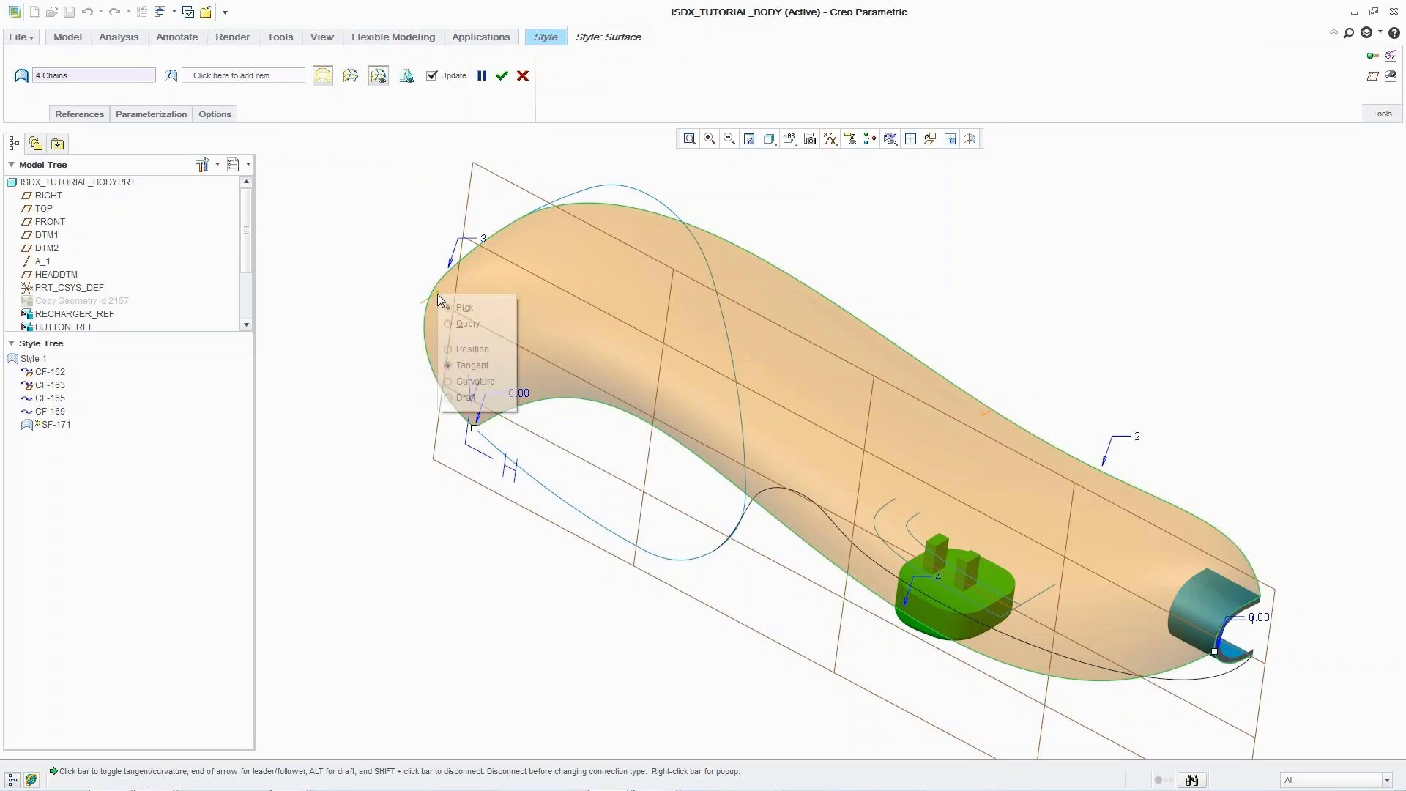
left_click(419, 286)
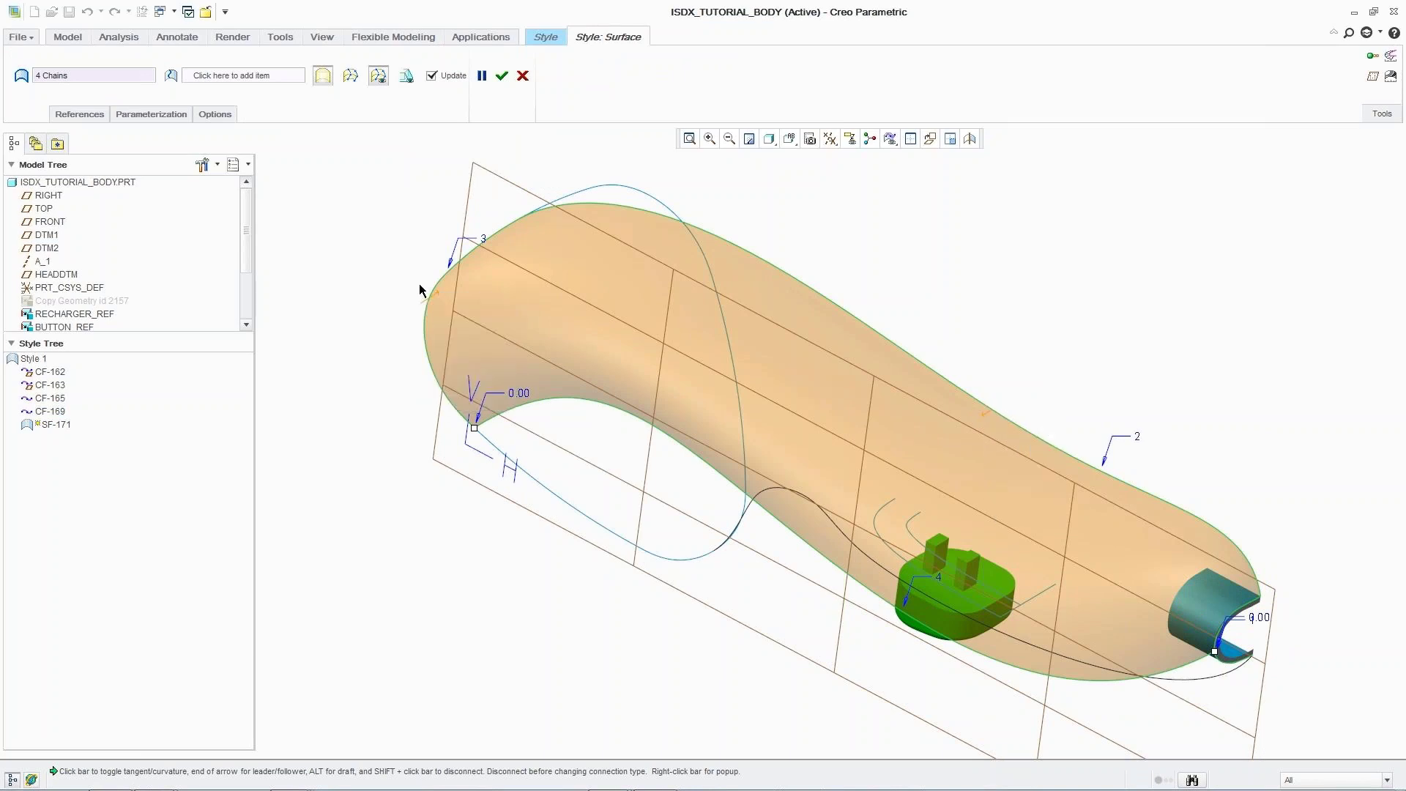
middle_click(420, 285)
left_click(420, 285)
Start a planar curve and reference it to the transverse datum plane crossing the middle of the body
left_click(145, 68)
right_click(282, 221)
left_click(312, 331)
right_click(315, 331)
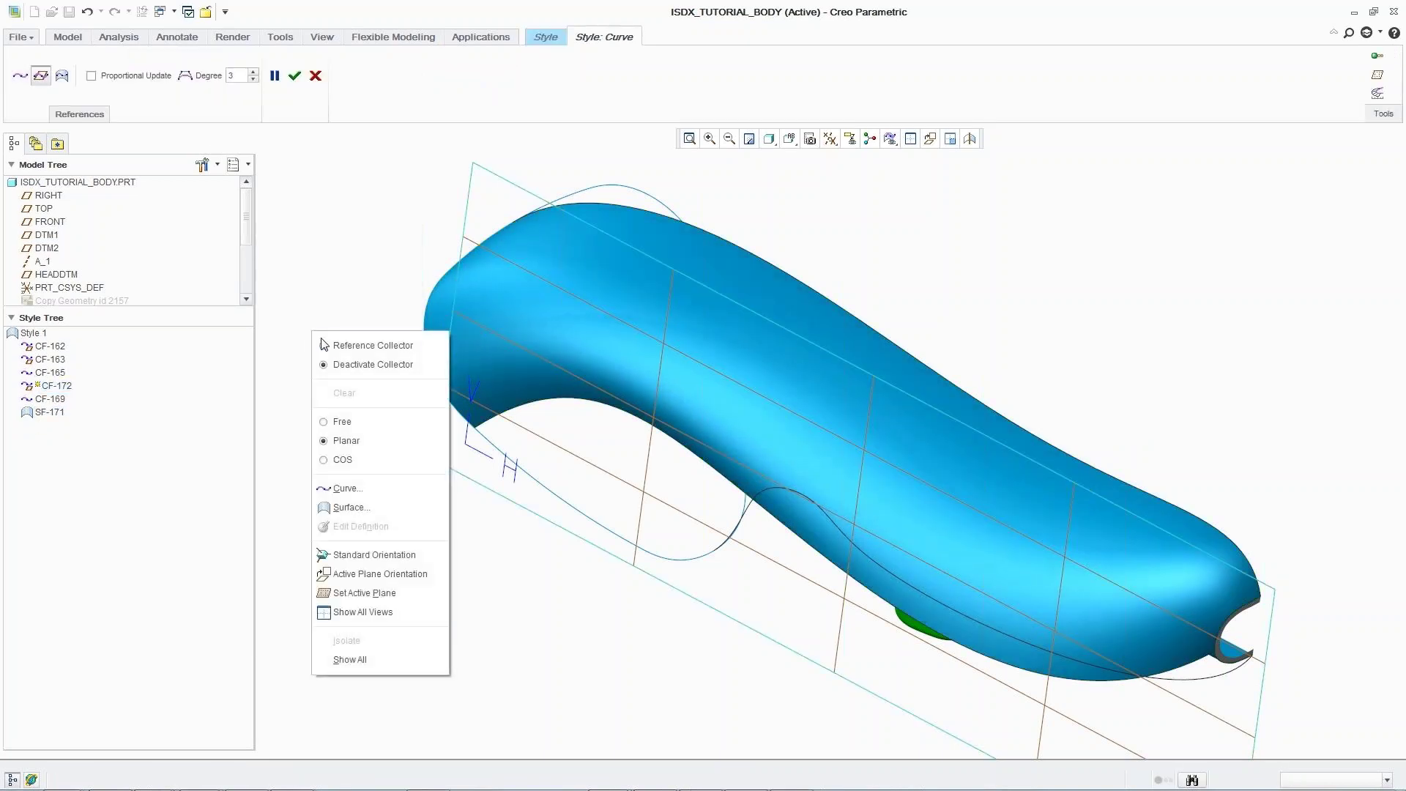
left_click(330, 346)
left_click(797, 352)
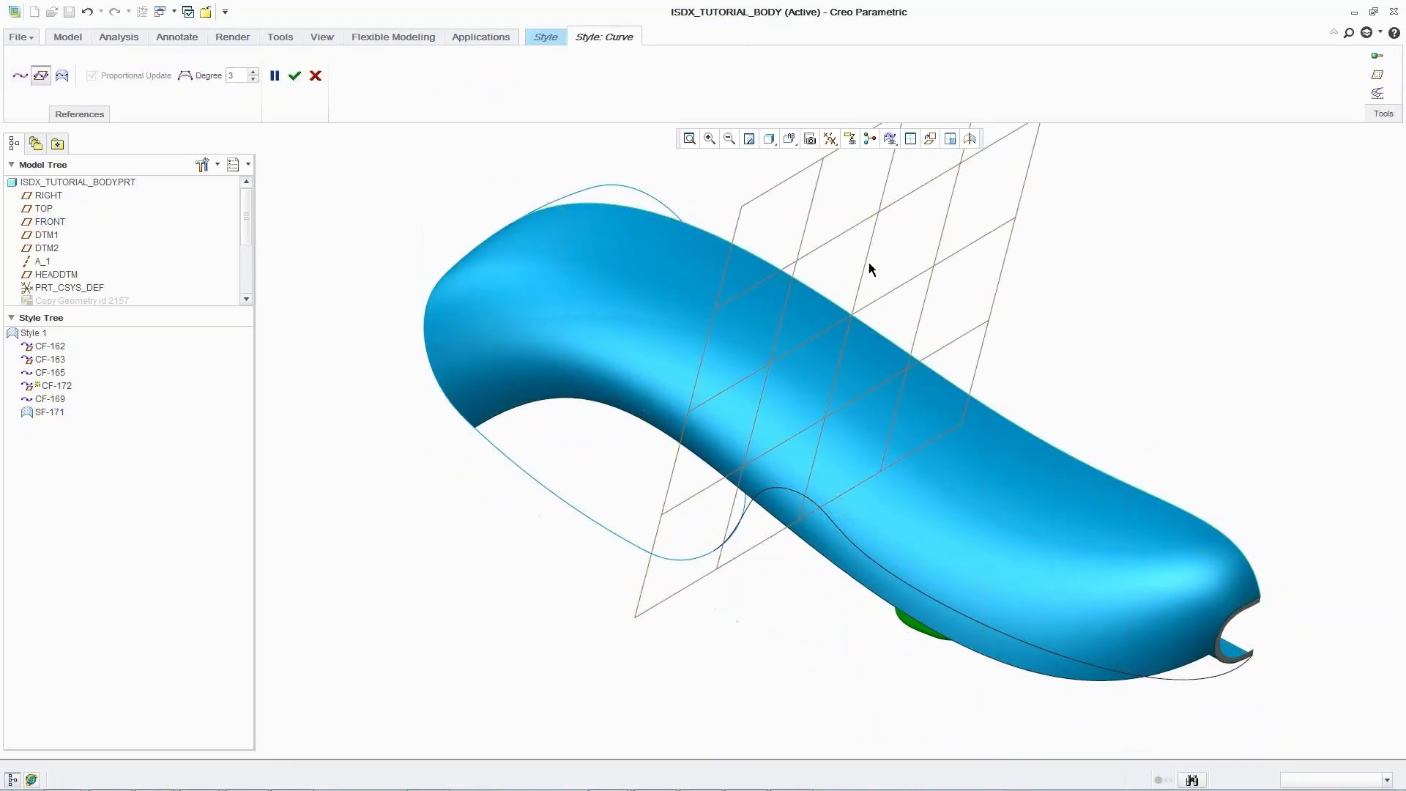
Show all views, orient one to the active plane, and draw the planar cross-section curve snapped to the upper, side and underside curves
left_click(916, 143)
right_click(915, 200)
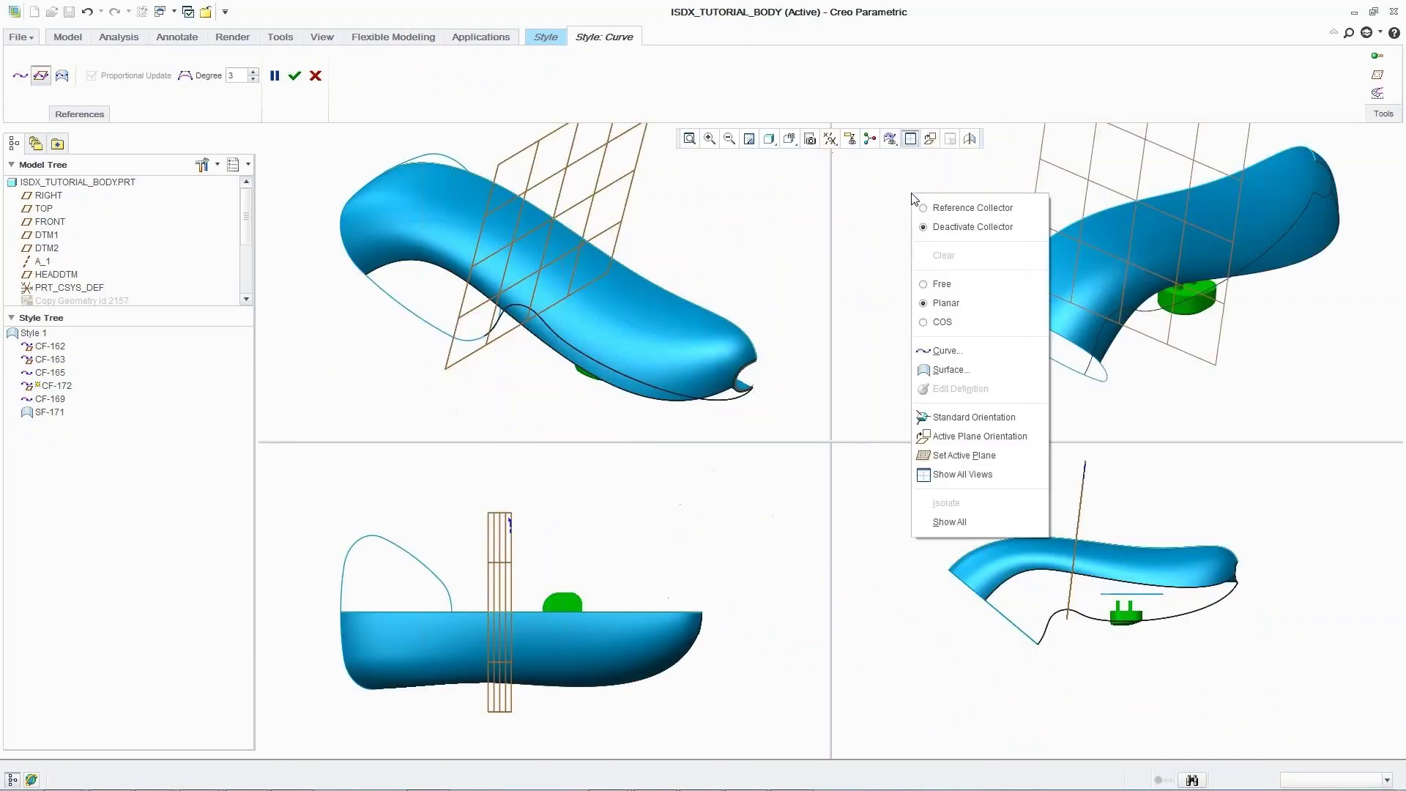
left_click(952, 434)
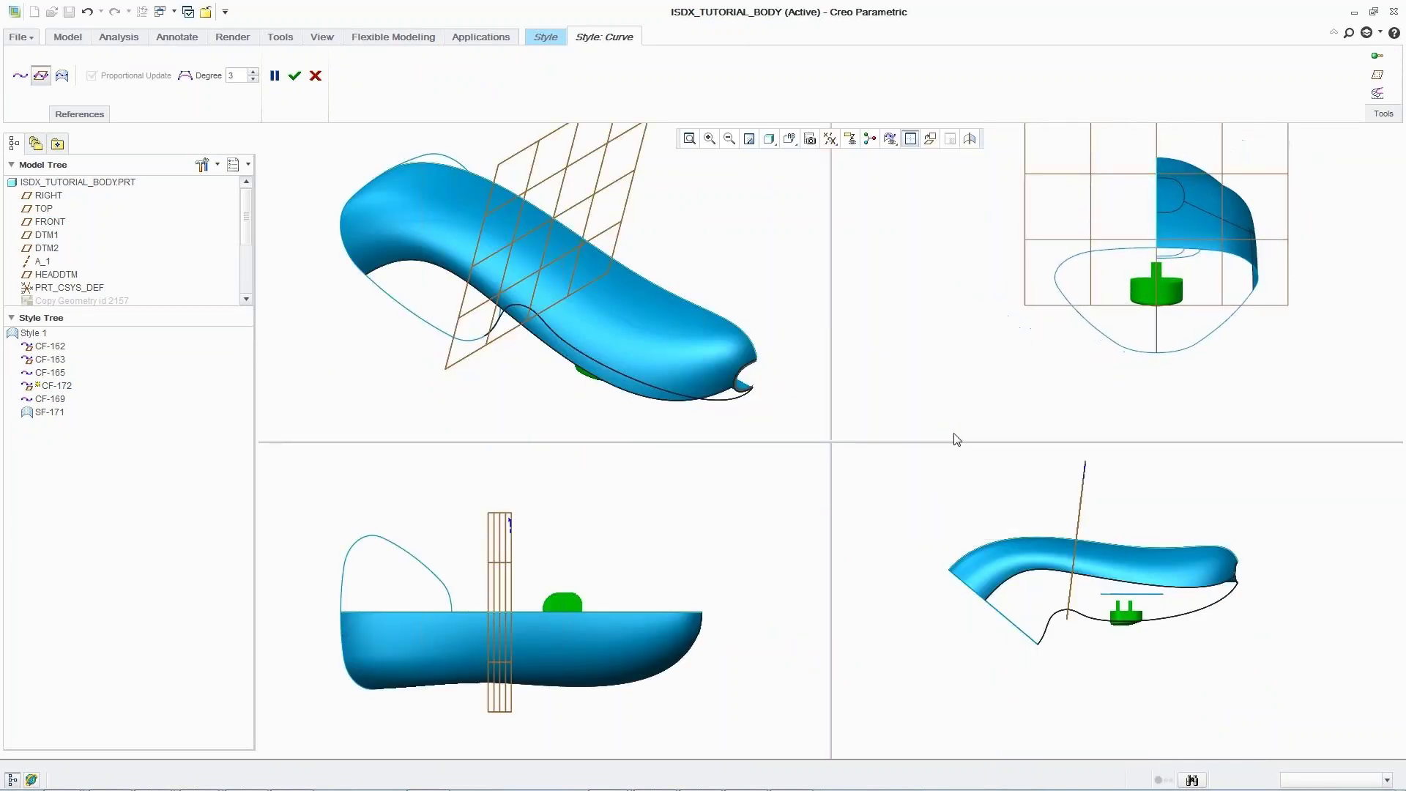
left_click(553, 217, "shift")
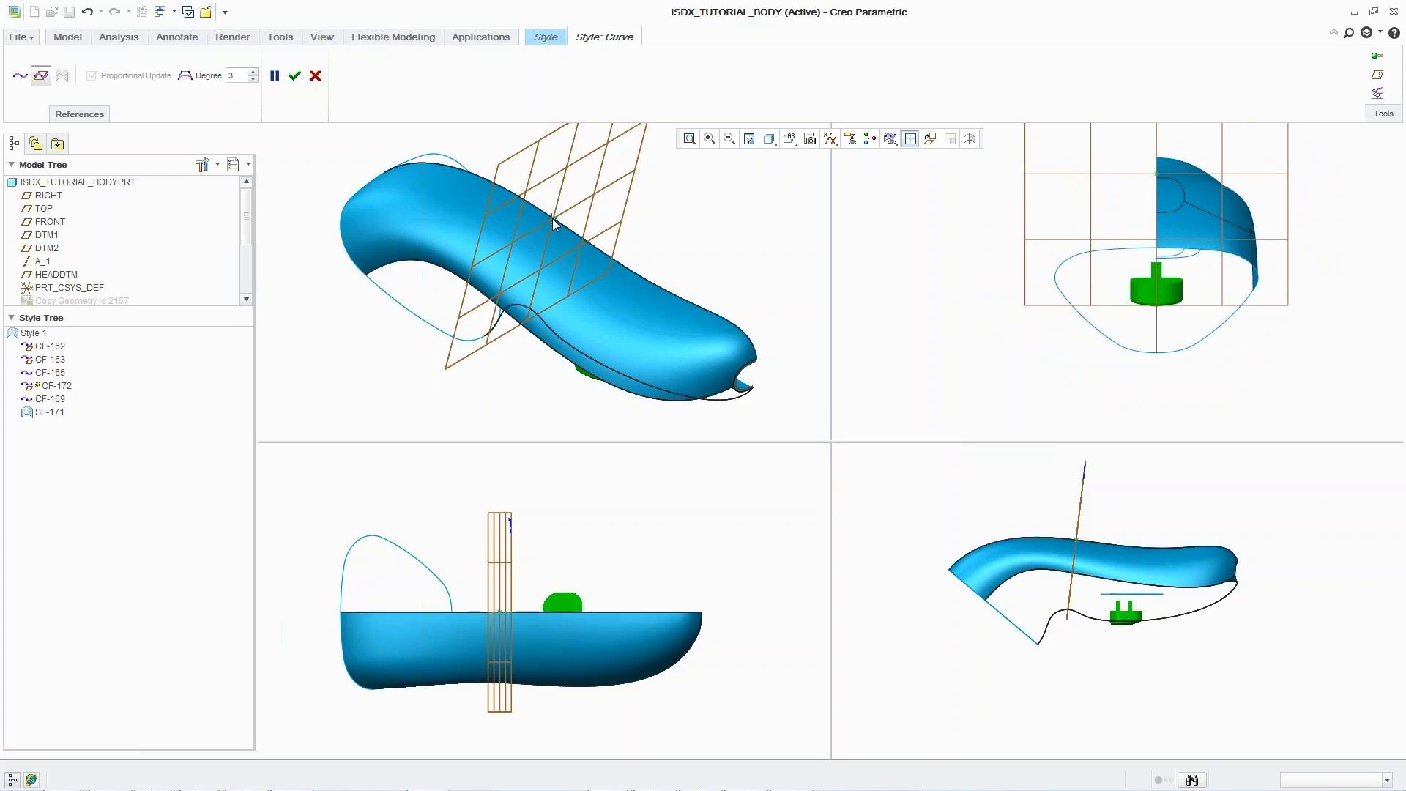
left_click(480, 290, "shift")
left_click(523, 305, "shift")
middle_click(550, 314)
middle_click(550, 315)
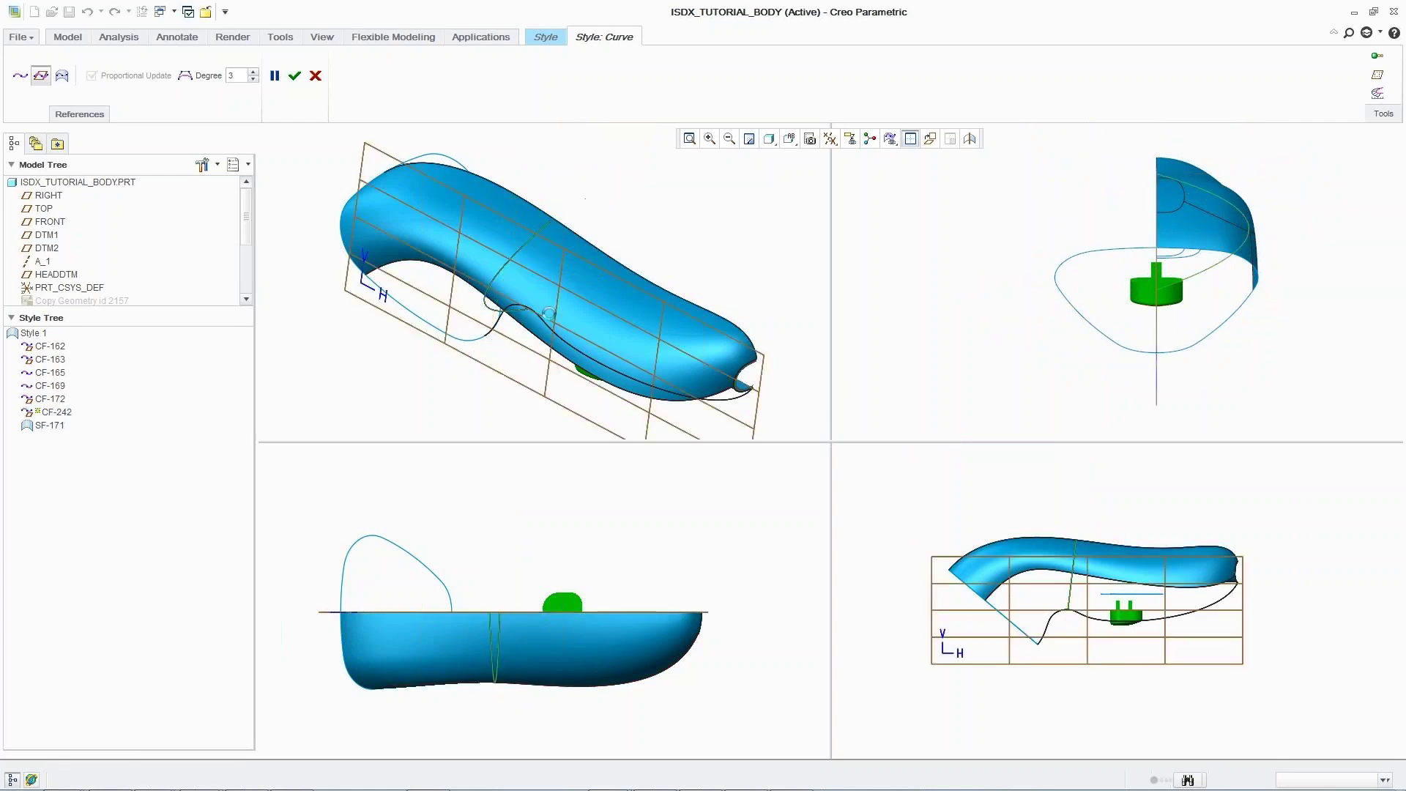
Edit the cross-section curve and make its end tangents normal to the FRONT plane
double_click(514, 253)
left_click(1158, 179)
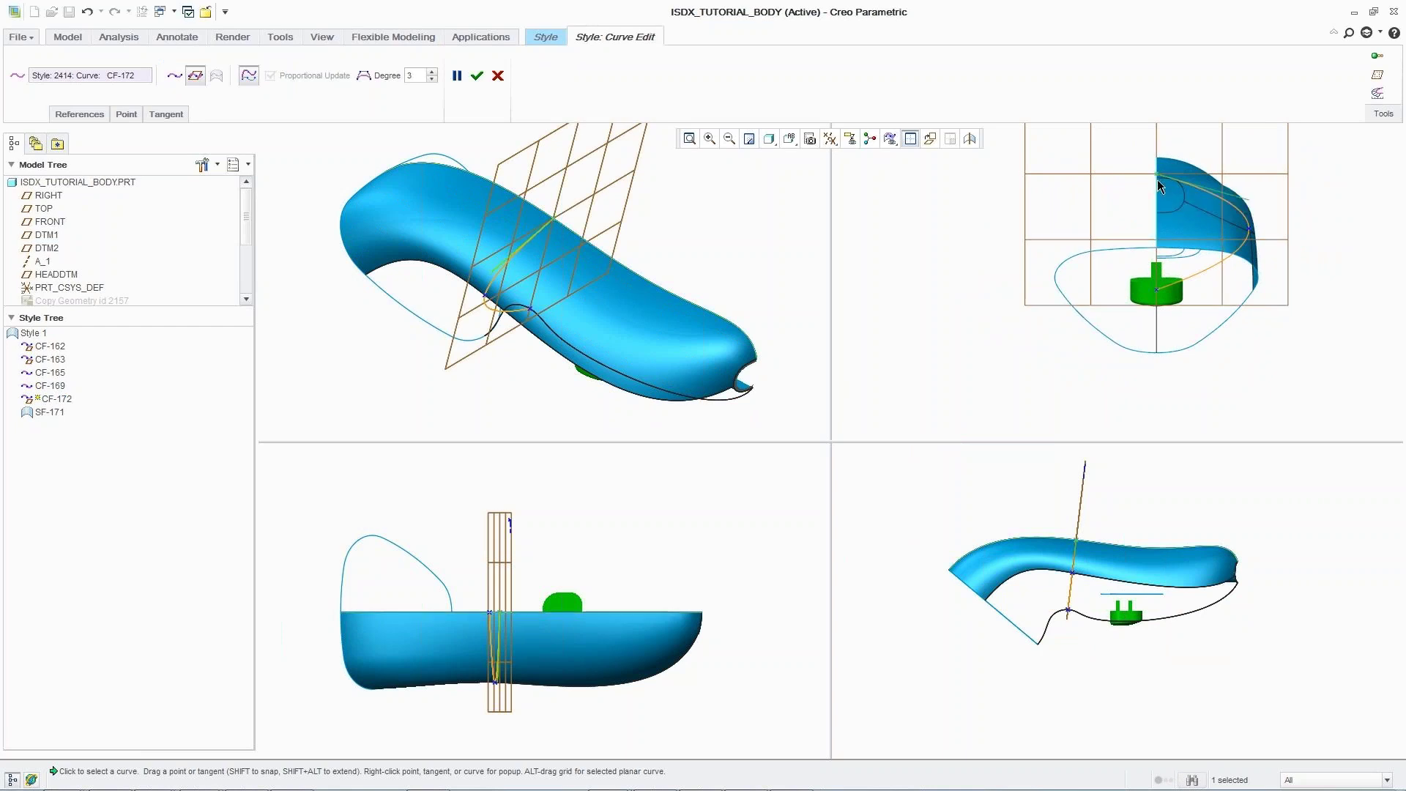
right_click(1212, 194)
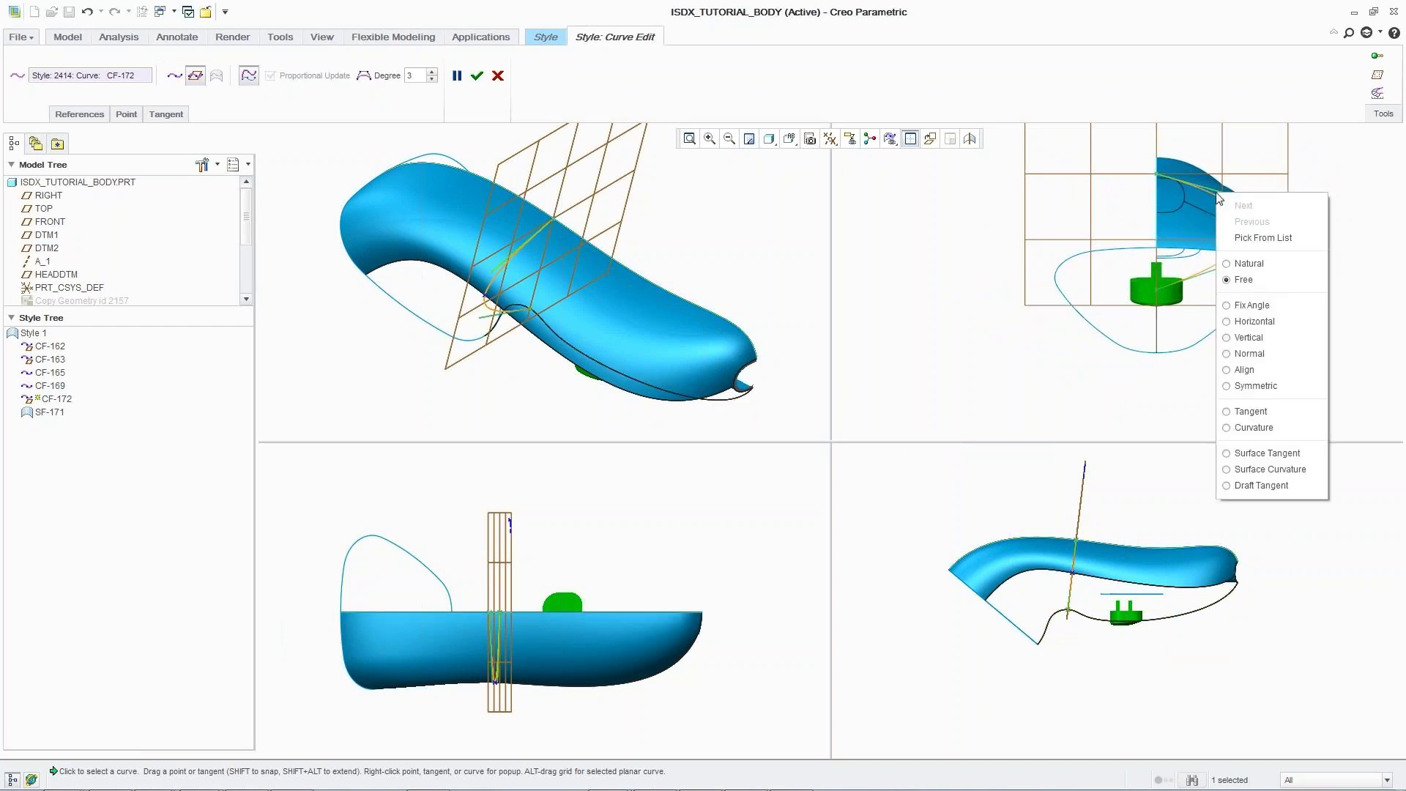
left_click(1248, 353)
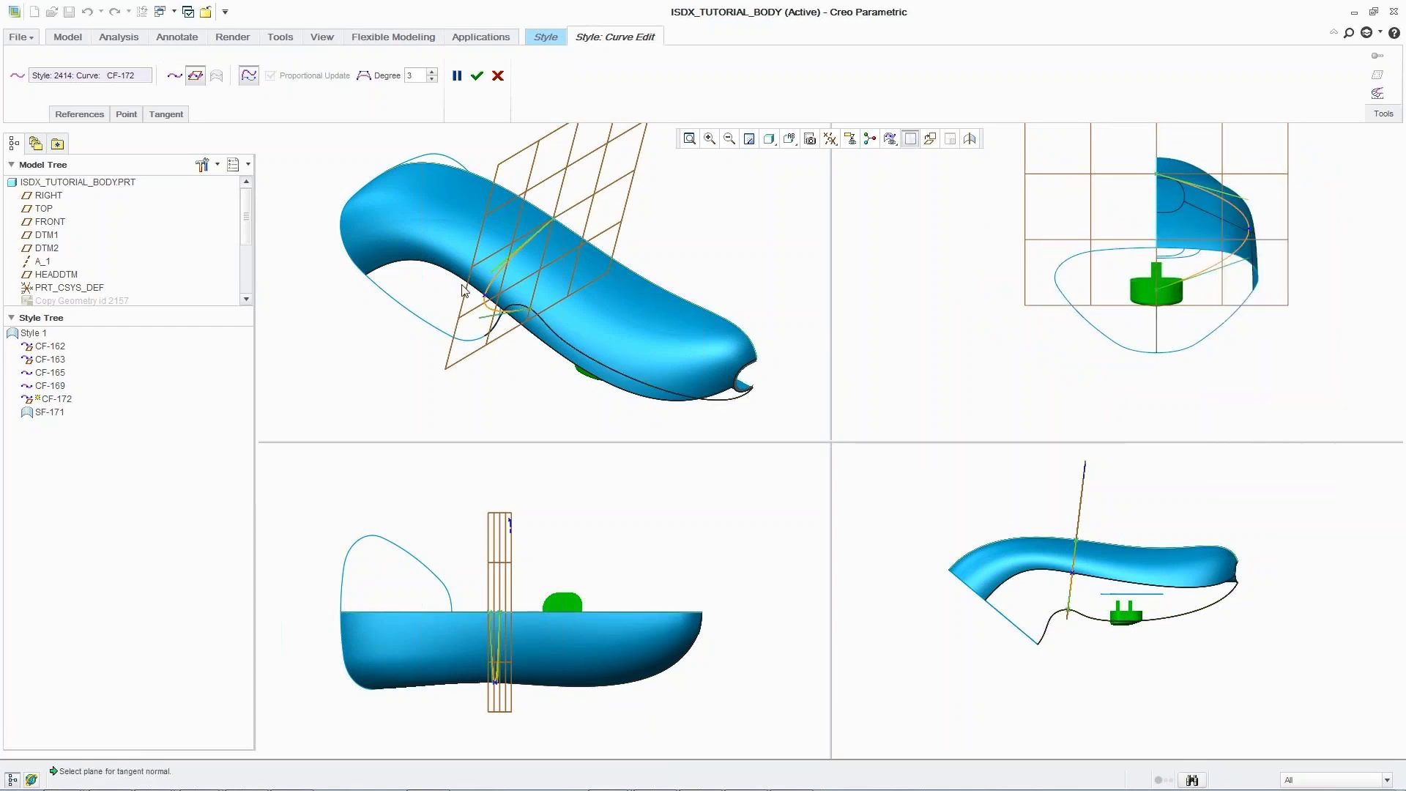
left_click(53, 222)
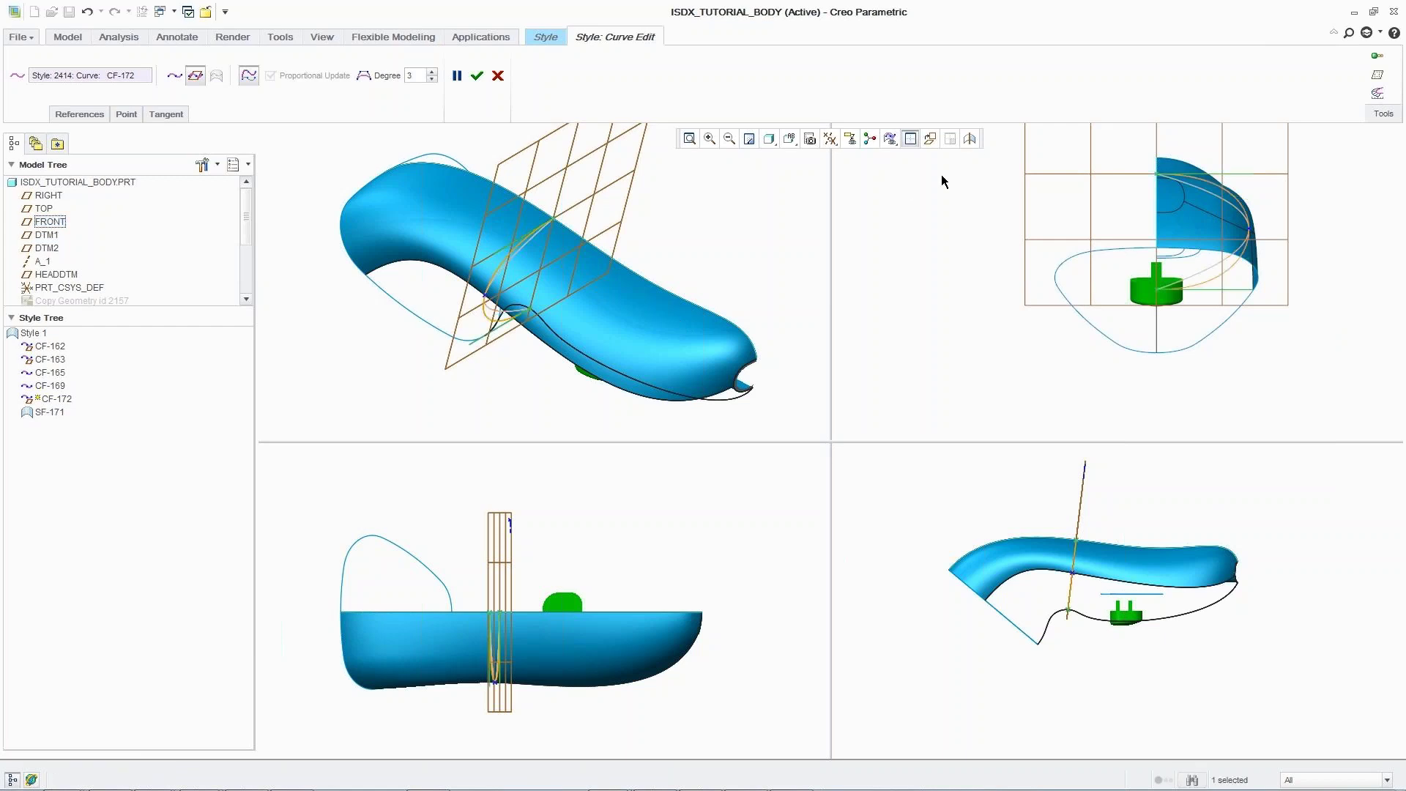
Mirror the model display about the FRONT plane and refine the cross-section curve's upper tangent using its curvature plot
left_click(970, 138)
left_click(43, 223)
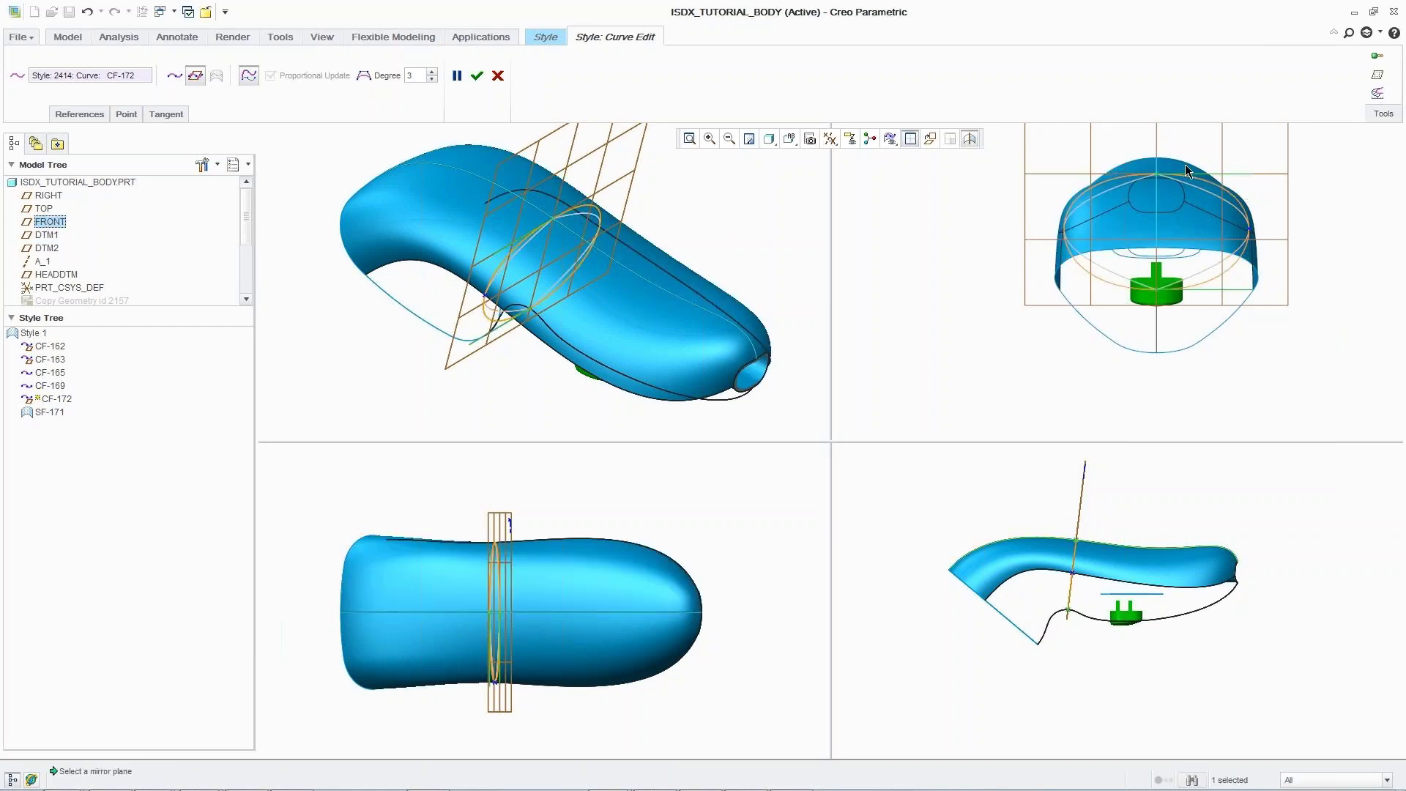
left_click(1377, 93)
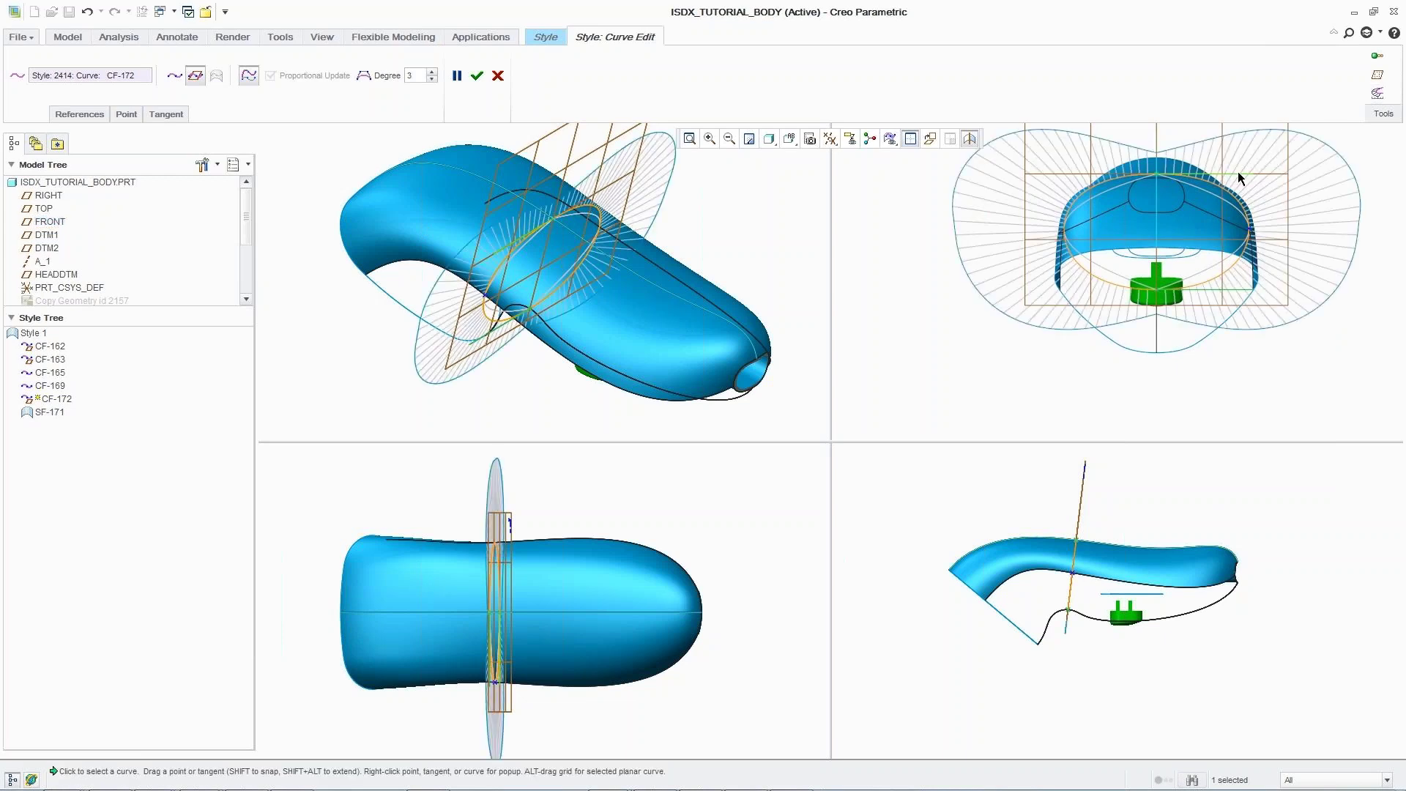
left_click_drag(1238, 173, 1232, 174)
middle_click(824, 190)
middle_click(572, 246)
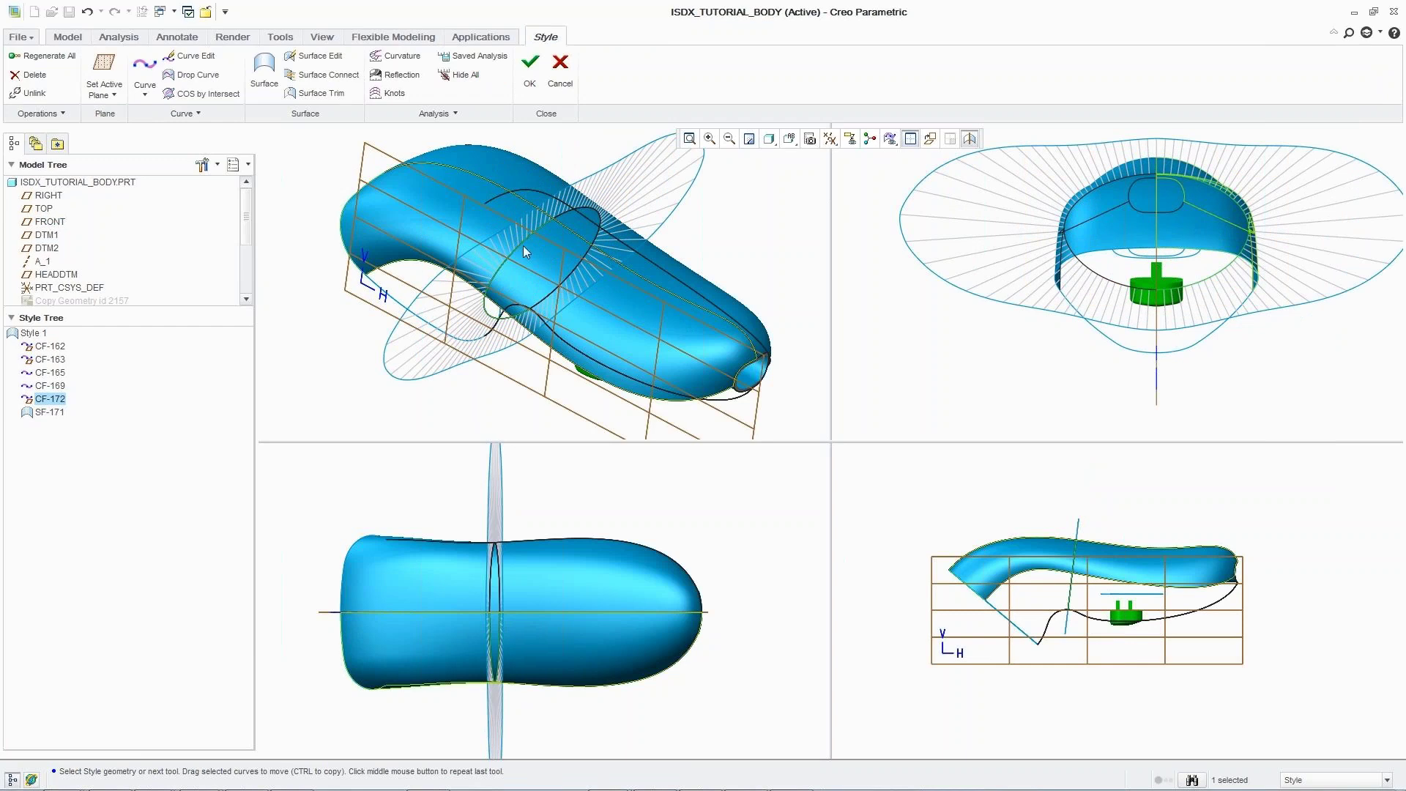
Copy the cross-section curve to a second position nearer the rear end and refine its upper tangent using its curvature plot
left_click_drag(522, 245, 640, 331, "ctrl")
middle_click(640, 332)
middle_click(640, 332)
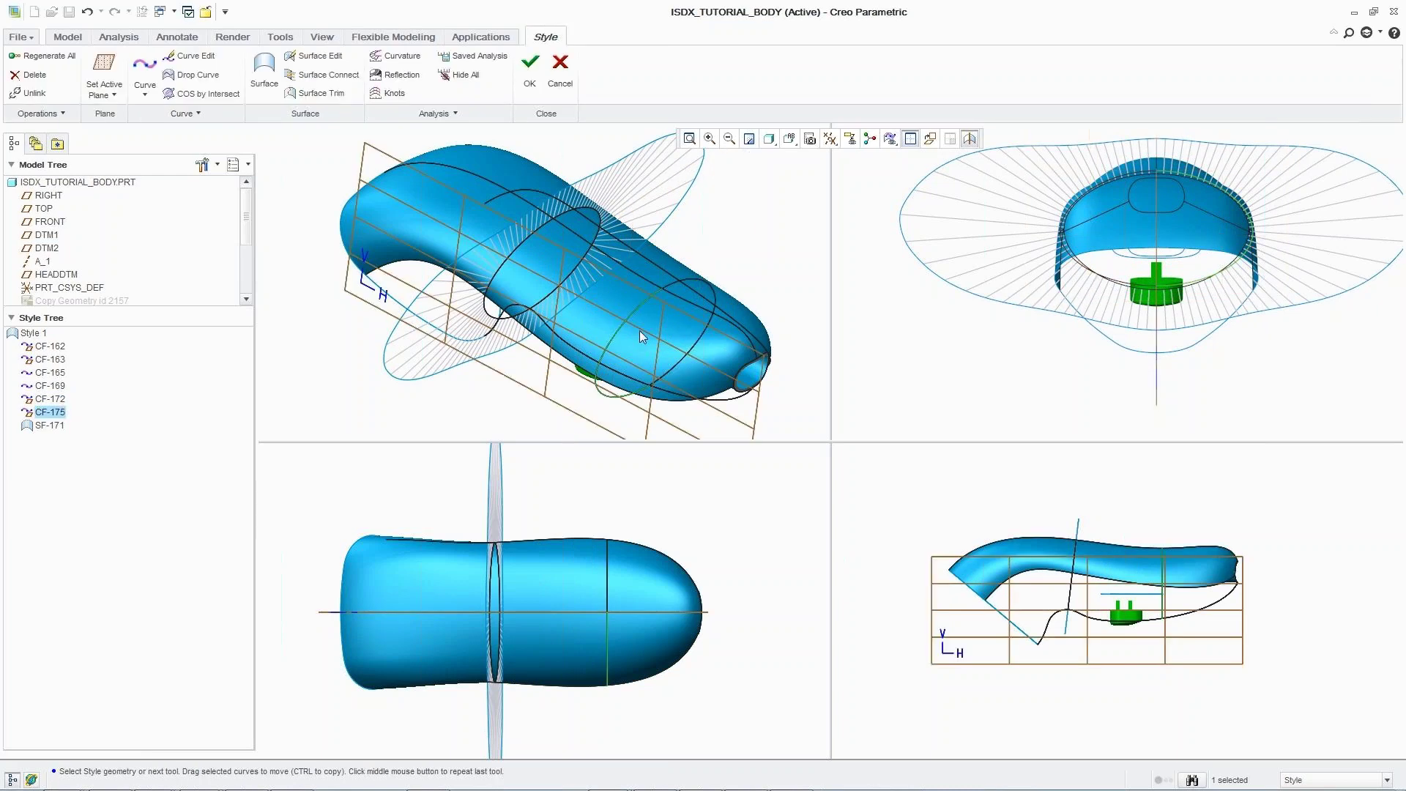
middle_click(640, 332)
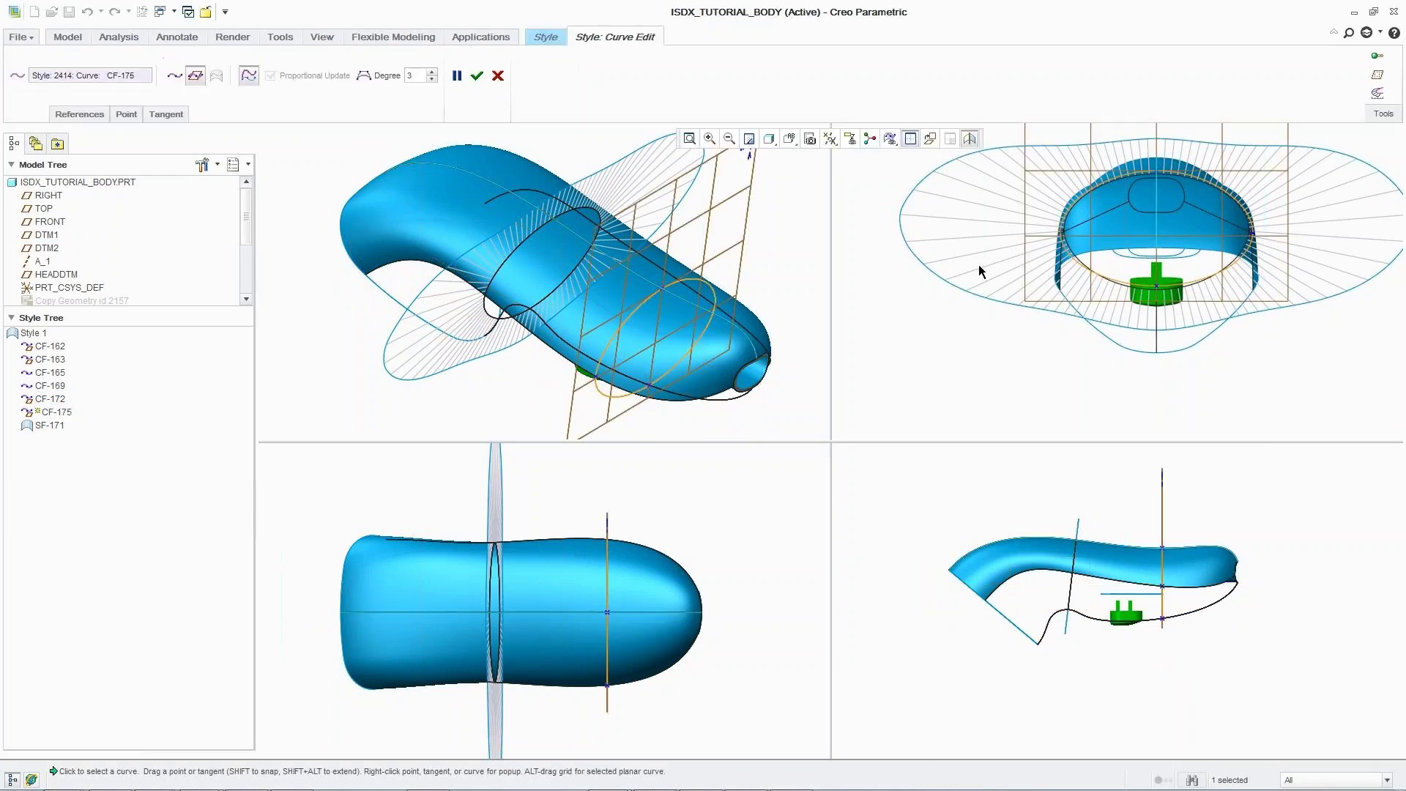
left_click(1379, 95)
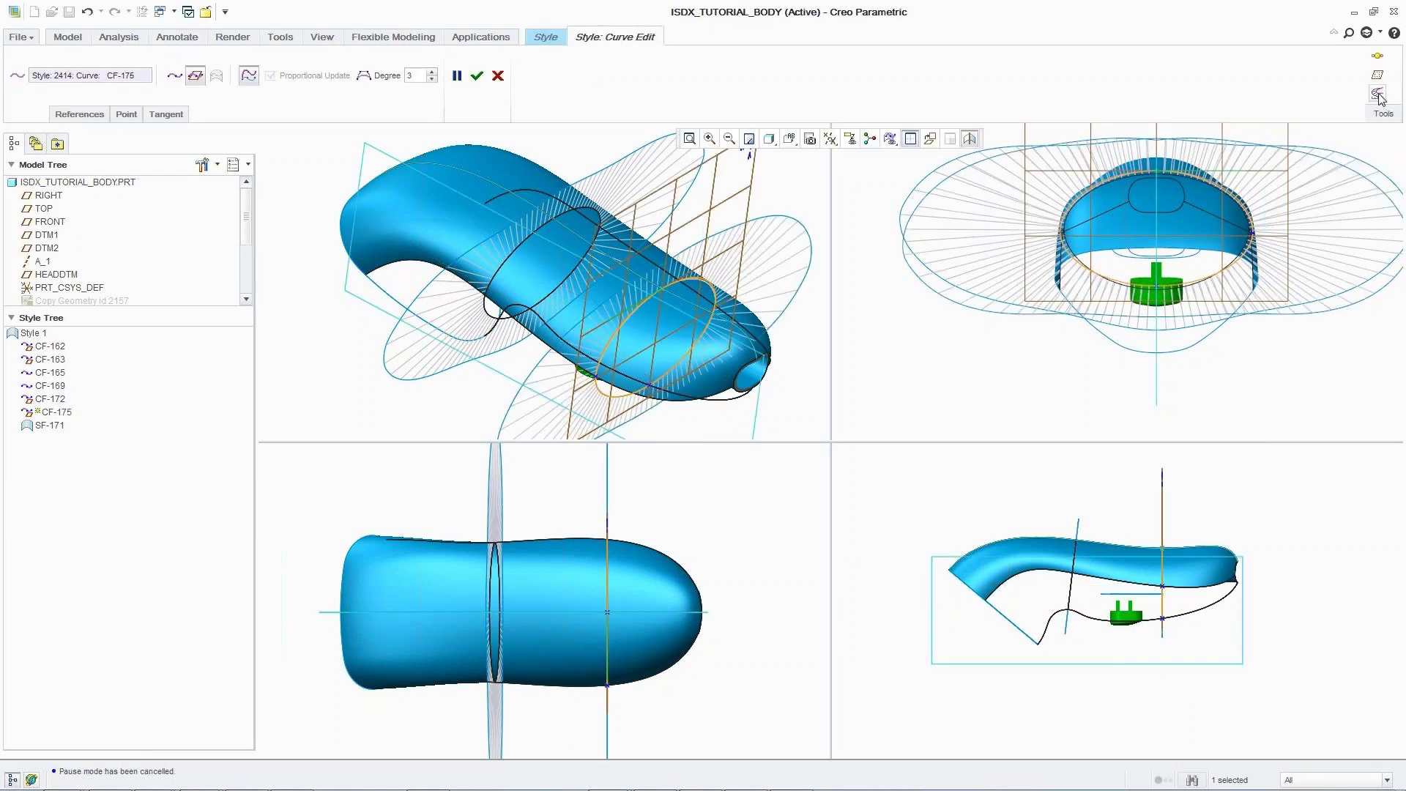
left_click(1212, 173)
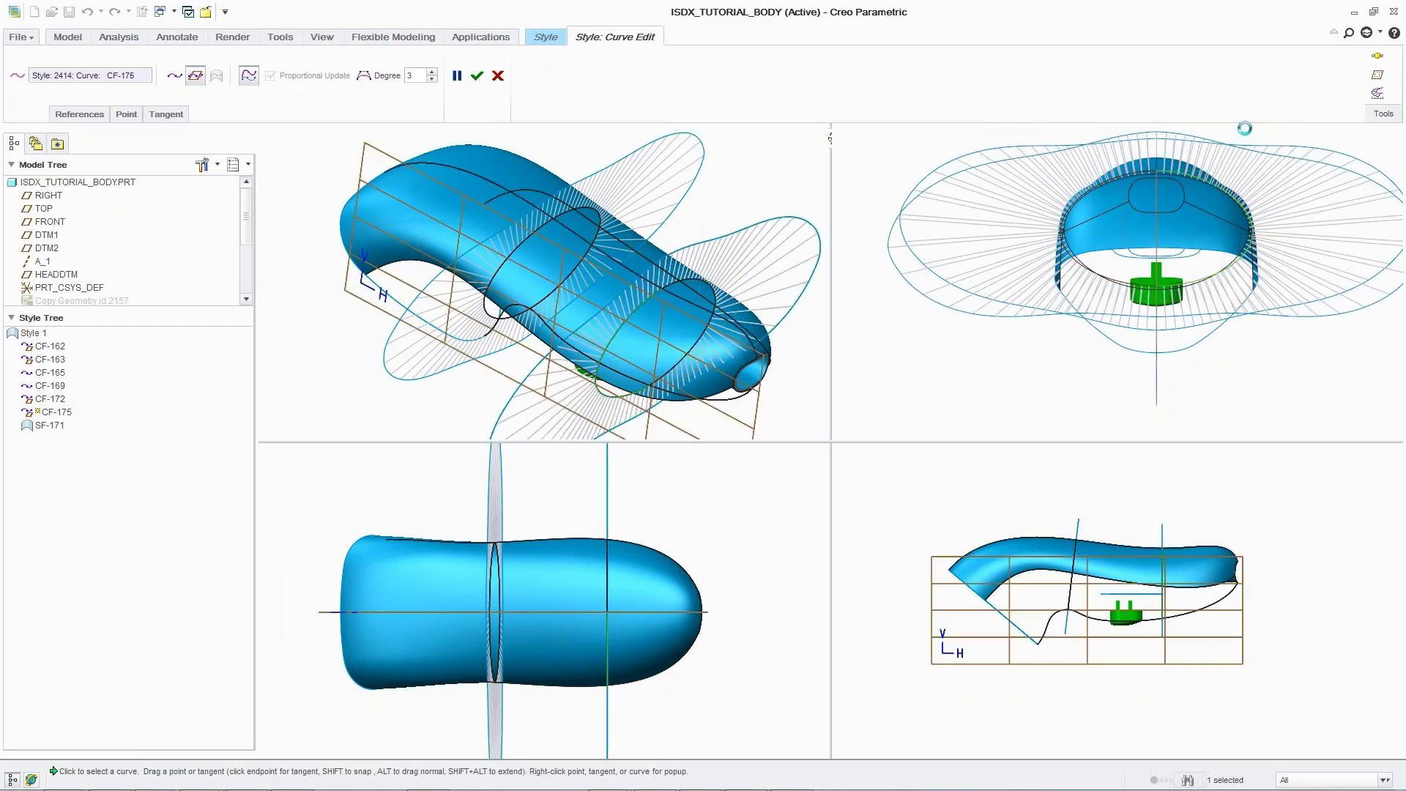
middle_click(1245, 128)
Redefine the upper boundary surface in a single view, adding both cross-section curves as internal curves
left_click(908, 139)
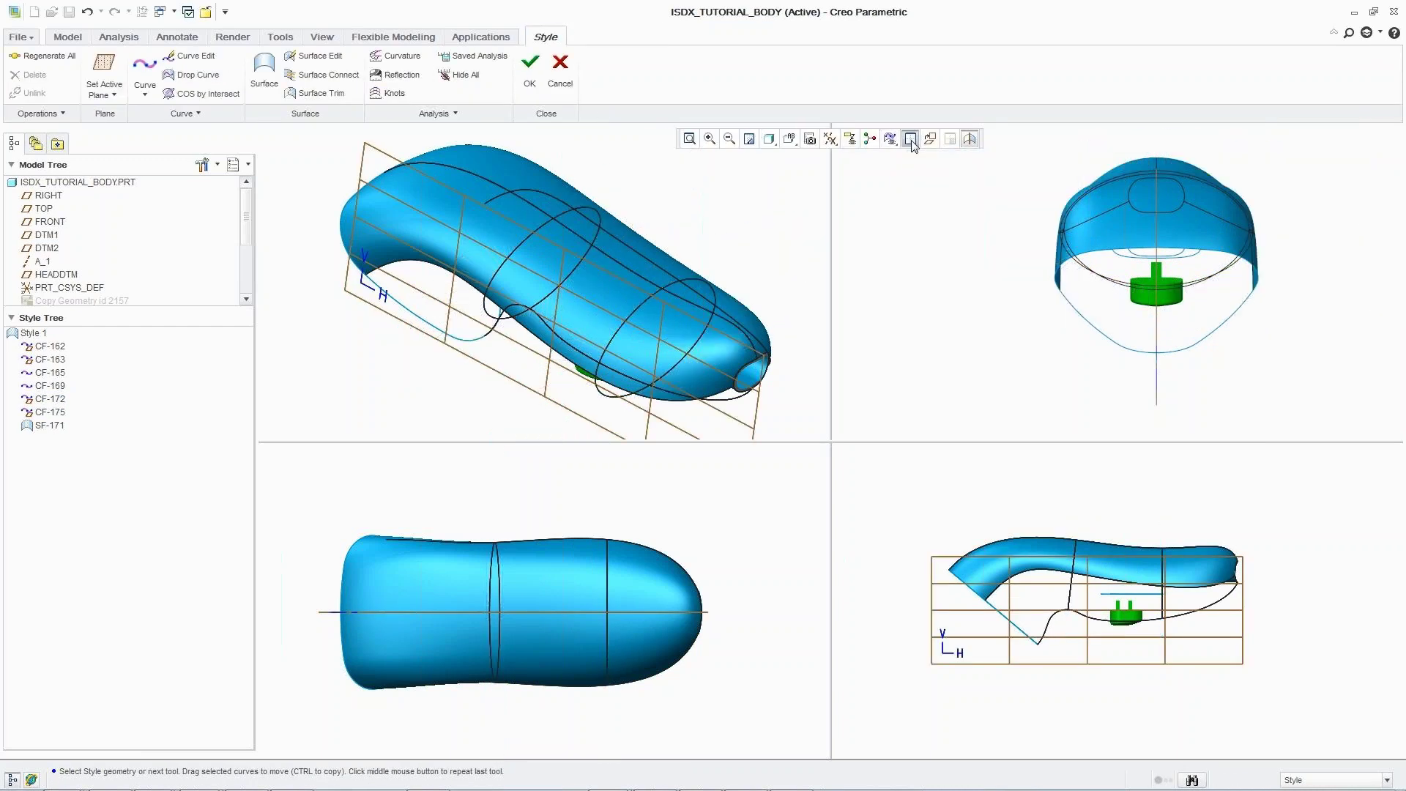
double_click(599, 258)
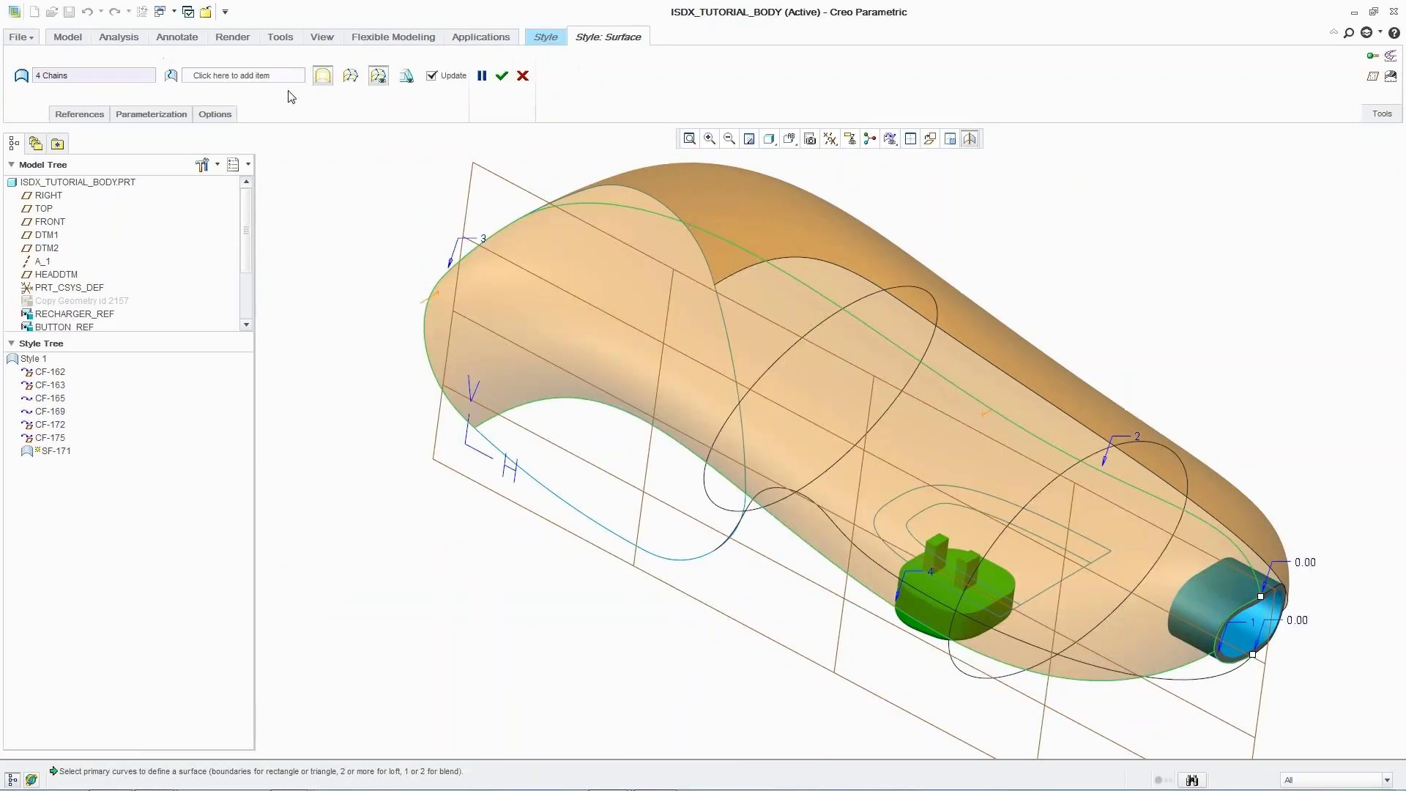
left_click(270, 82)
left_click(755, 381)
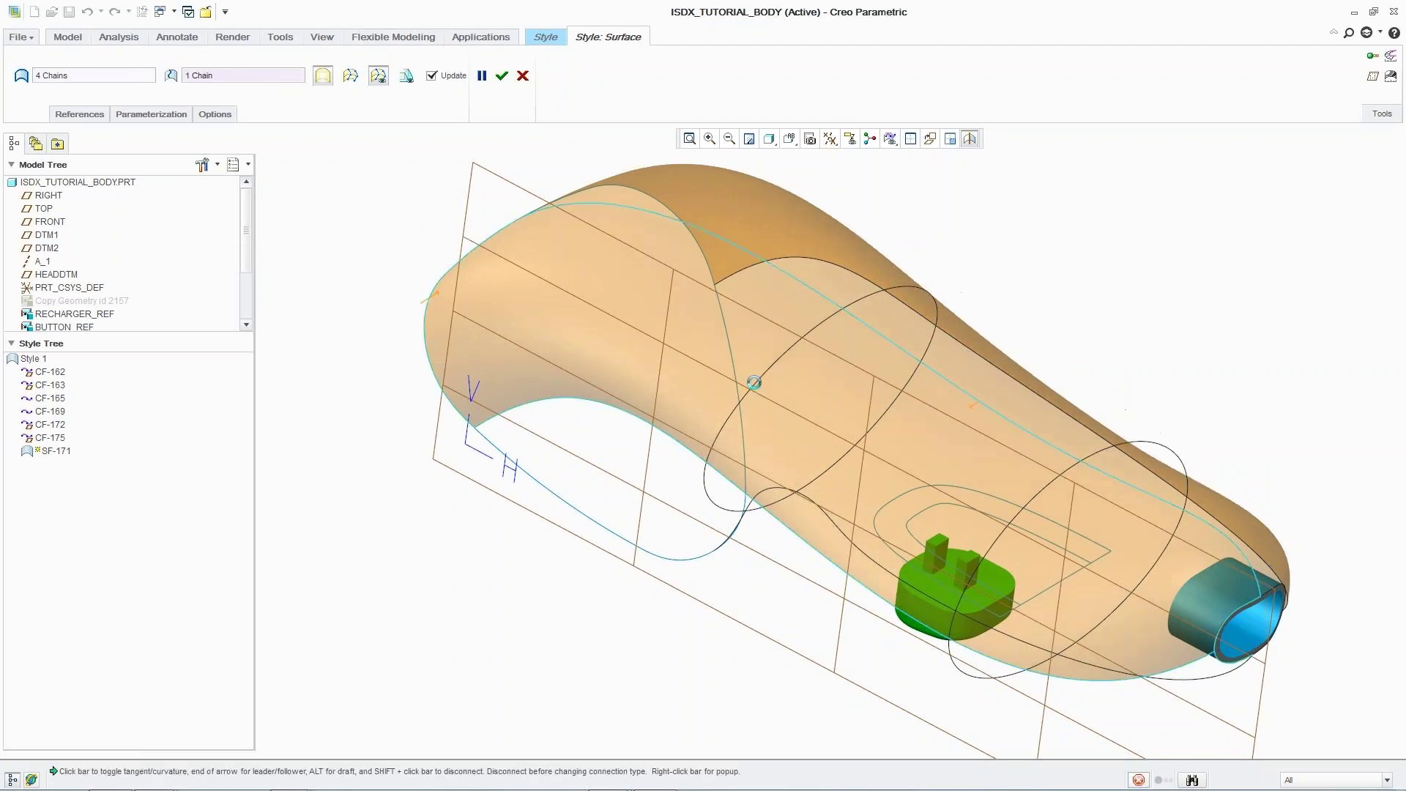
left_click(1027, 503, "ctrl")
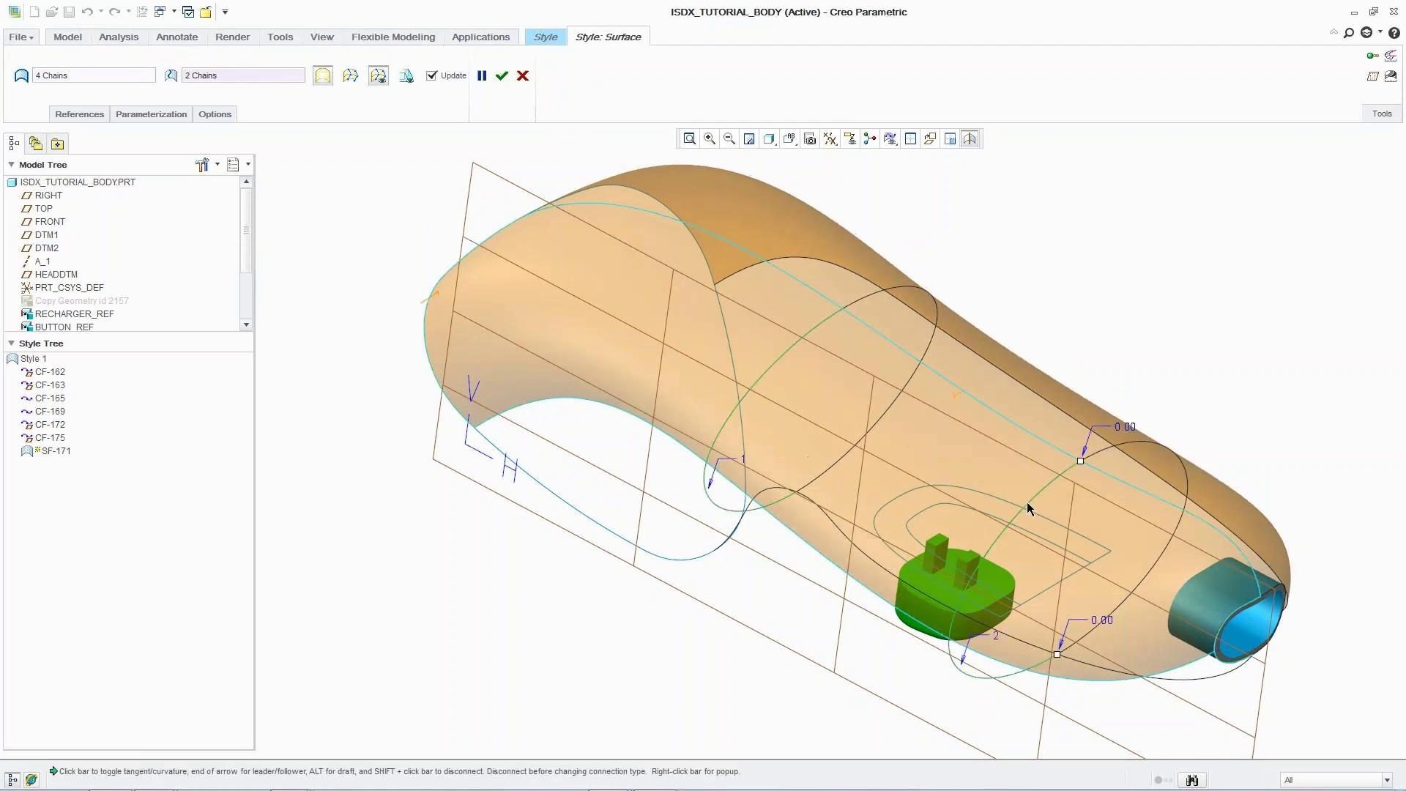
middle_click(953, 265)
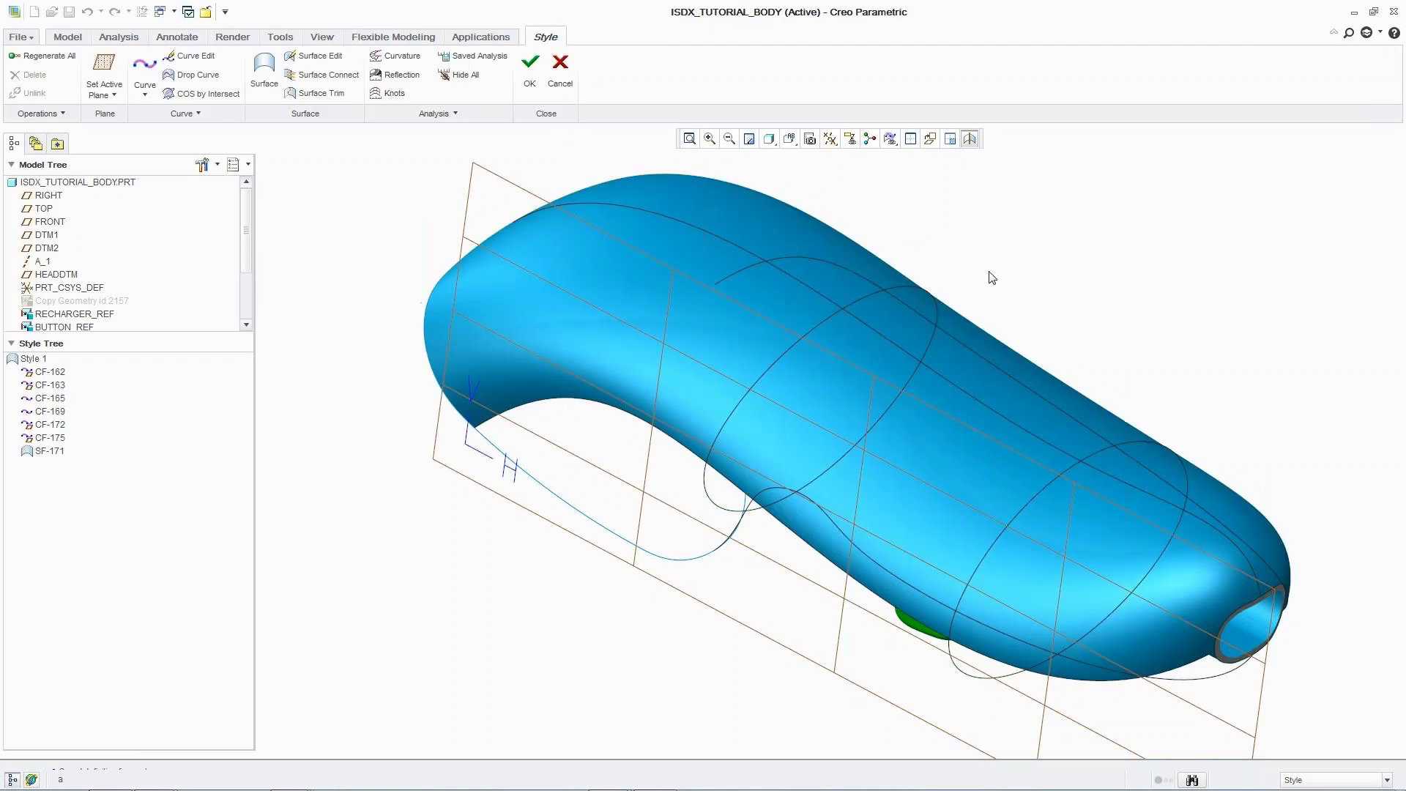
Start a lower boundary surface from the front cross-section curve, side curve, rear end curve and underside curve
key("a")
left_click(265, 70)
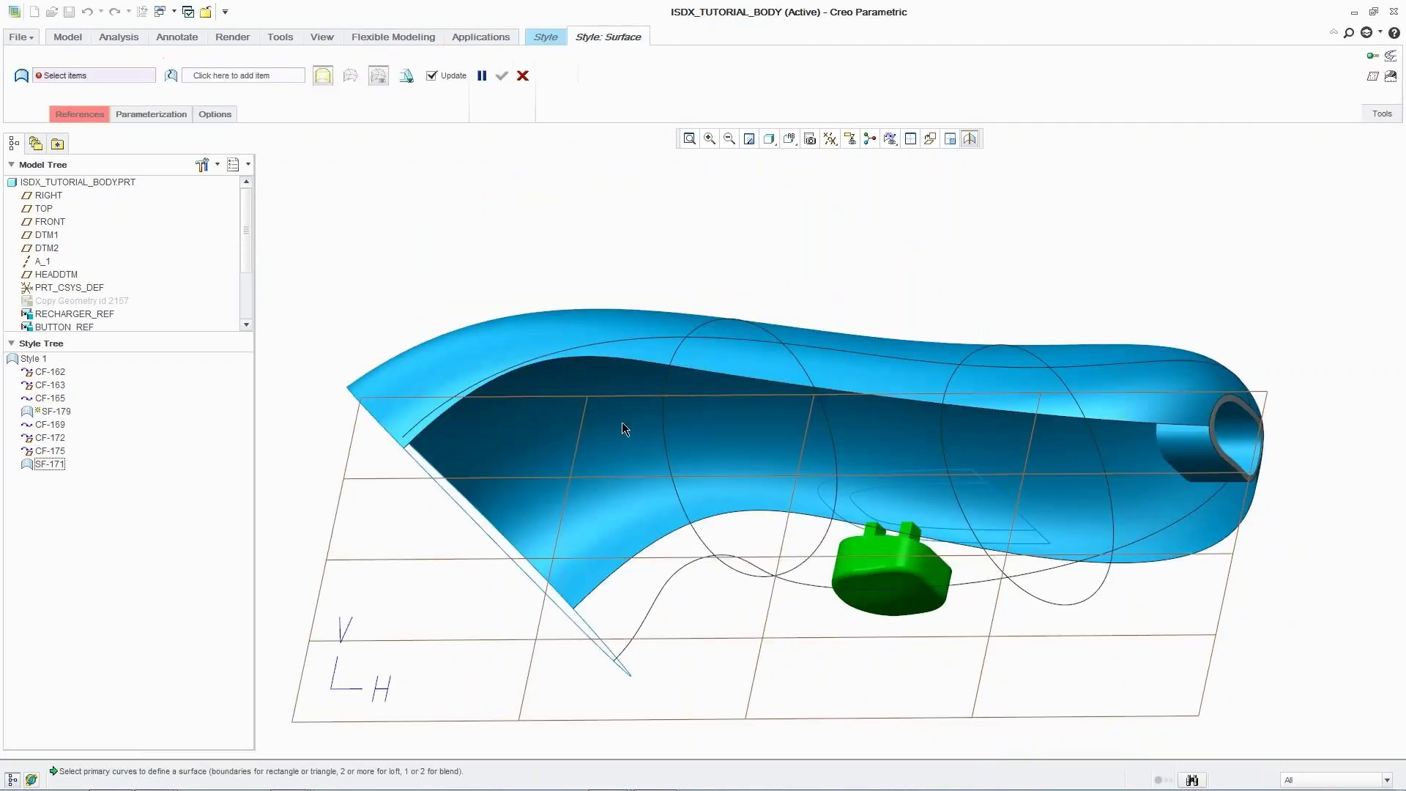
left_click(666, 456)
left_click(929, 402, "ctrl")
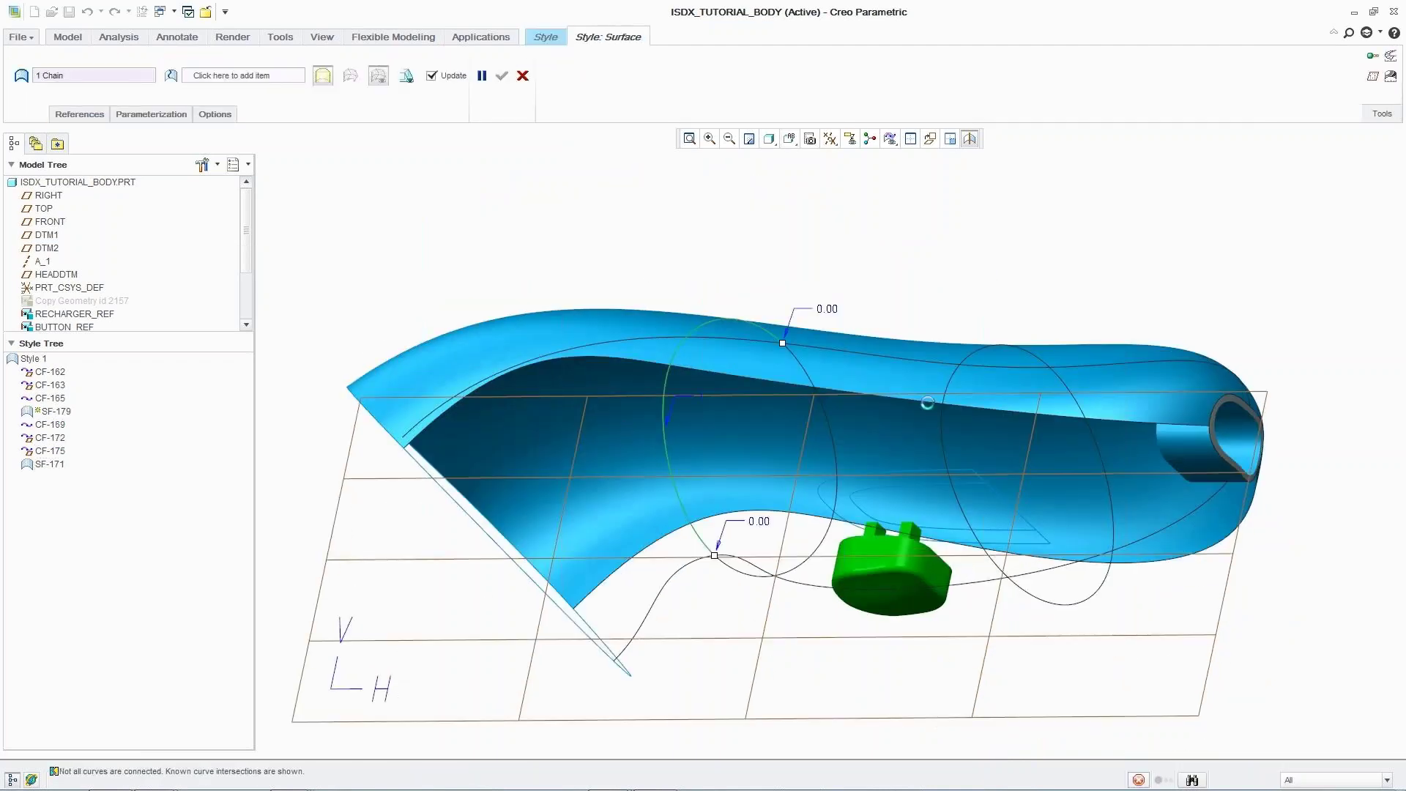
left_click(1216, 454, "ctrl")
left_click(1210, 497, "ctrl")
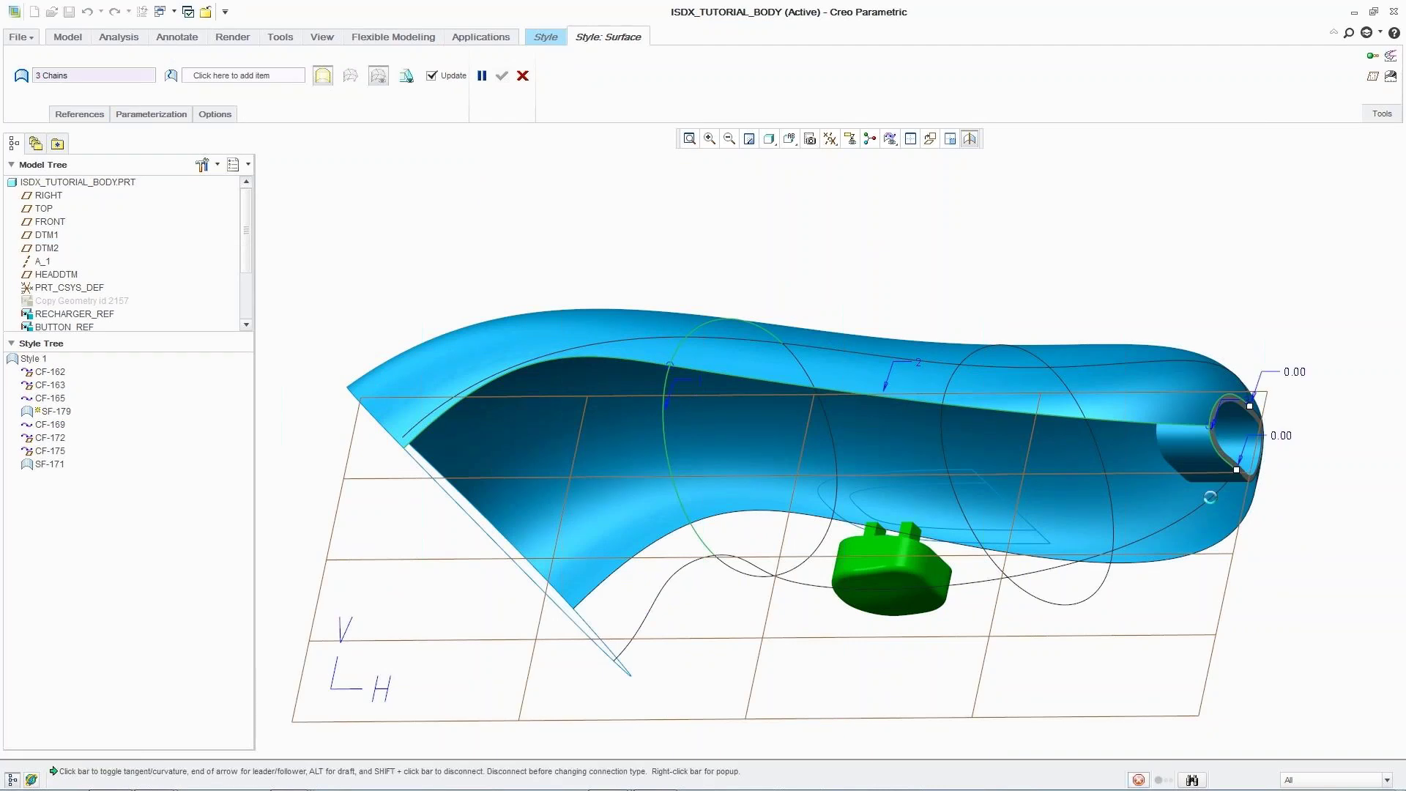
Add the rear cross-section as an internal curve, set the connection to the upper surface to Curvature, and accept the surface
middle_click(936, 455)
left_click(943, 454)
right_click(895, 411)
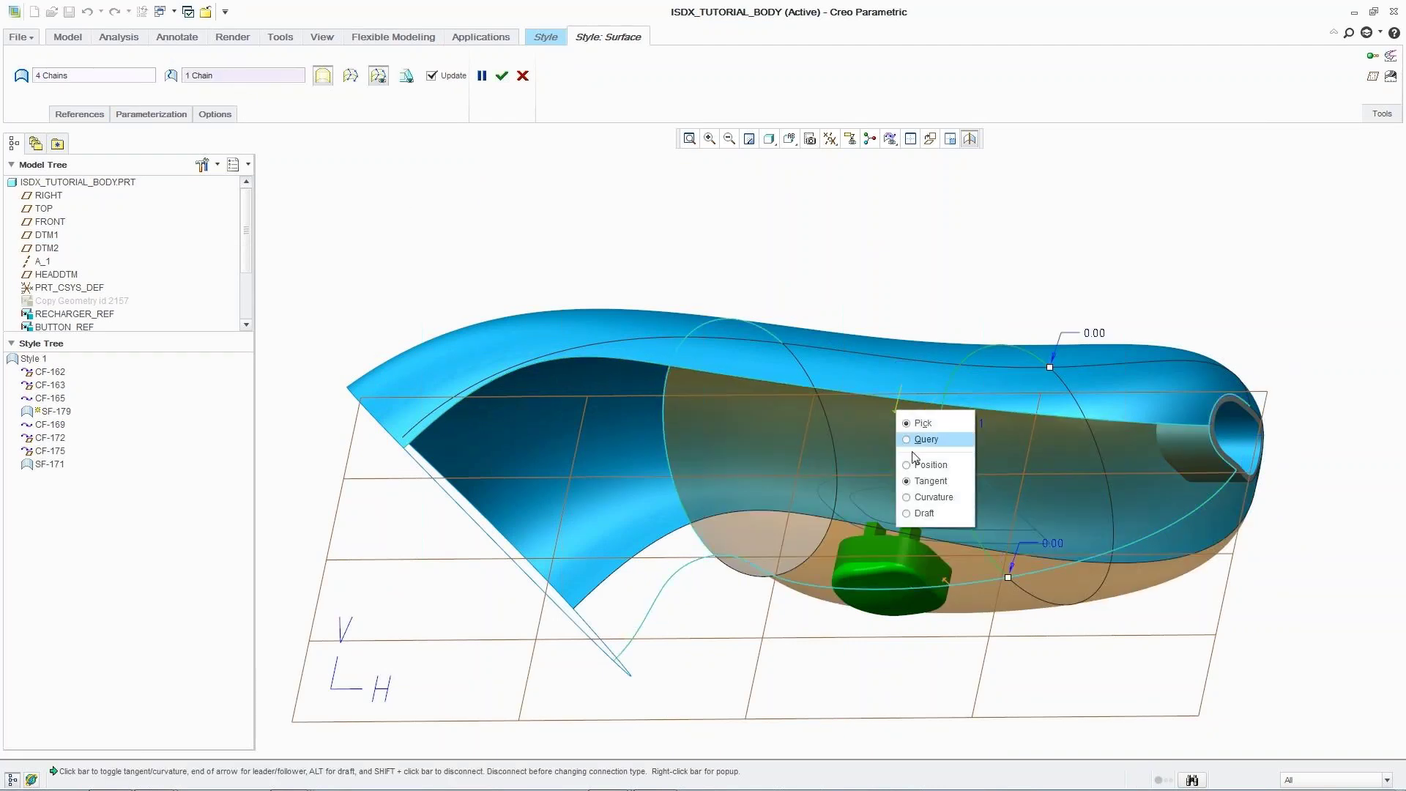
left_click(924, 496)
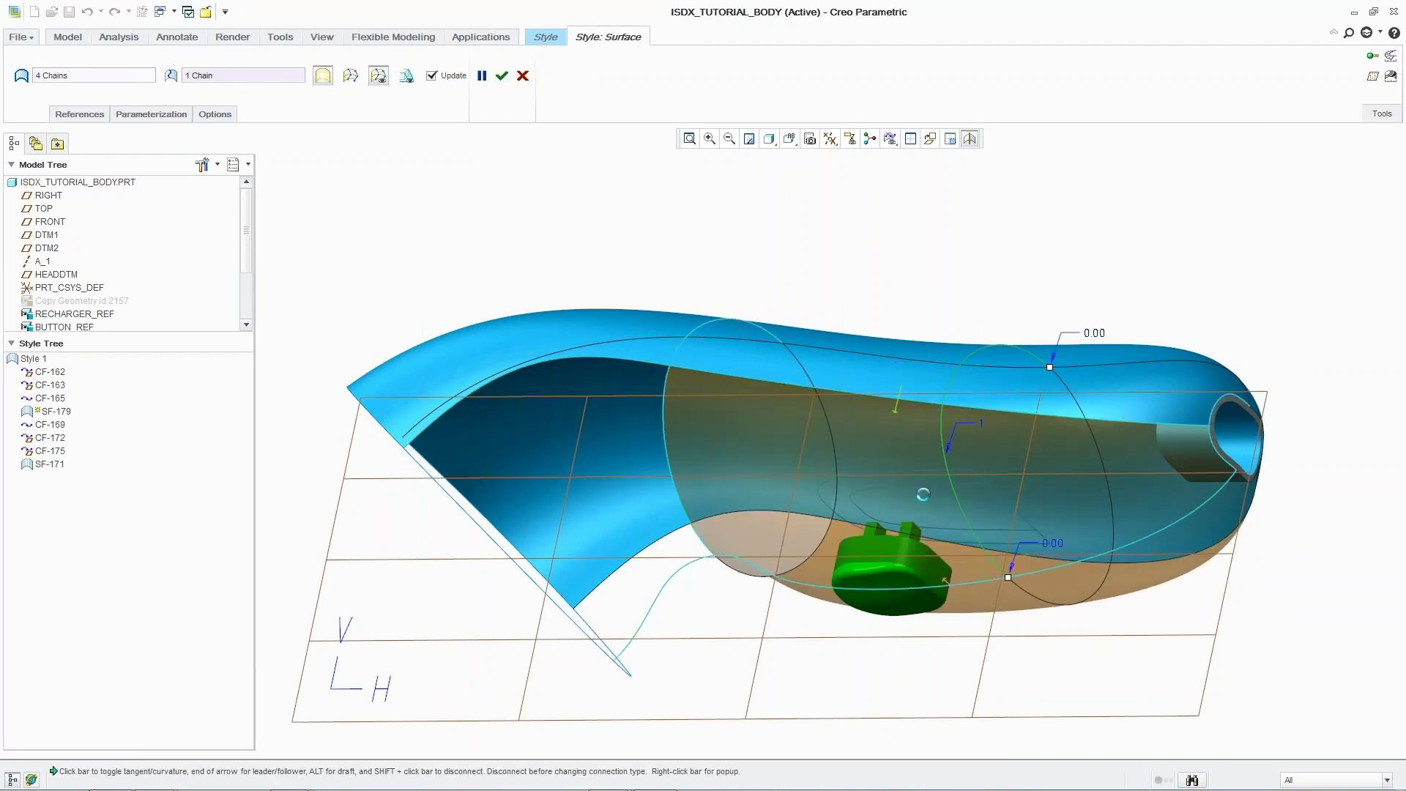
middle_click(789, 296)
Create a boundary surface below the head from the side curve, front cross-section curve, underside curve and head profile curve
left_click(264, 73)
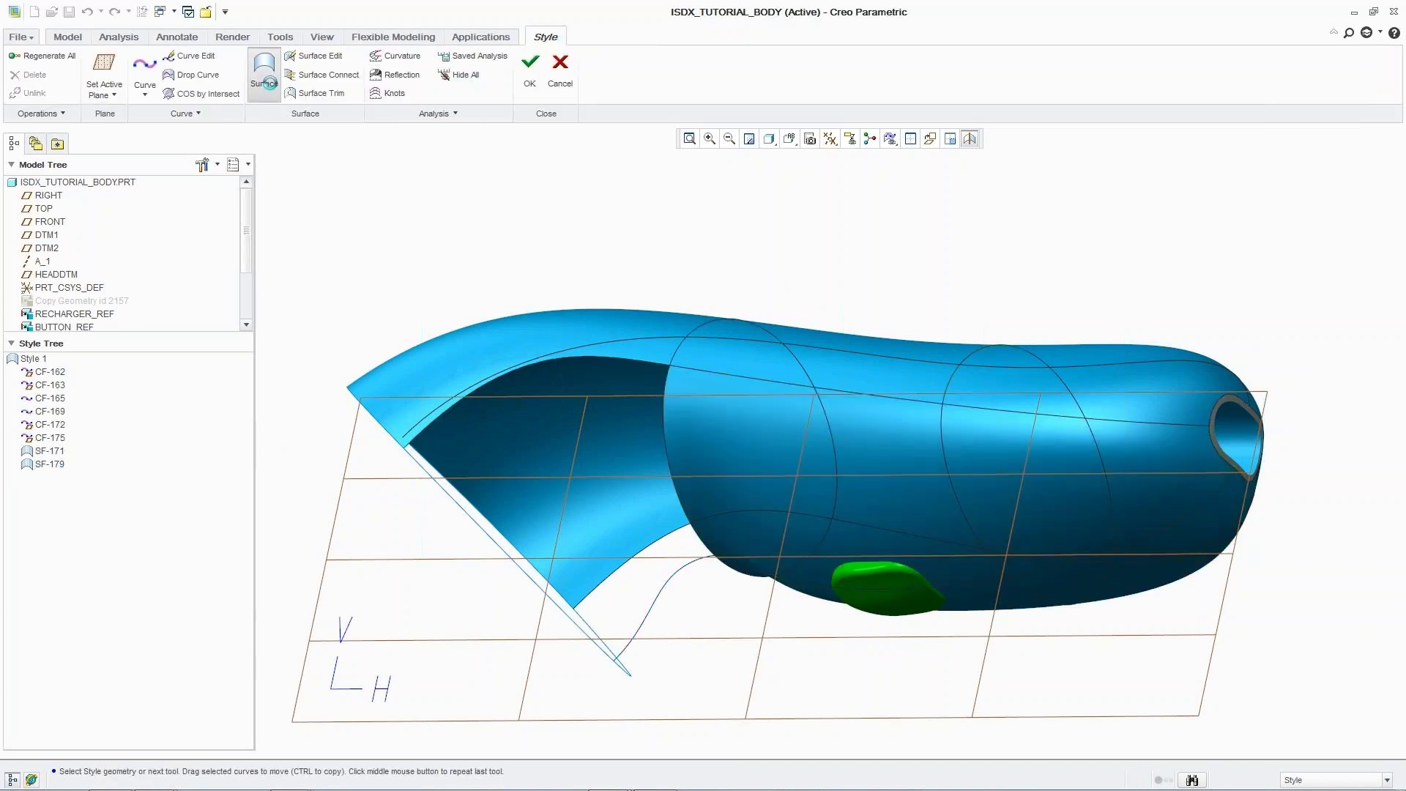
left_click(565, 359)
left_click(676, 486, "ctrl")
left_click(644, 619, "ctrl")
left_click(504, 551, "ctrl")
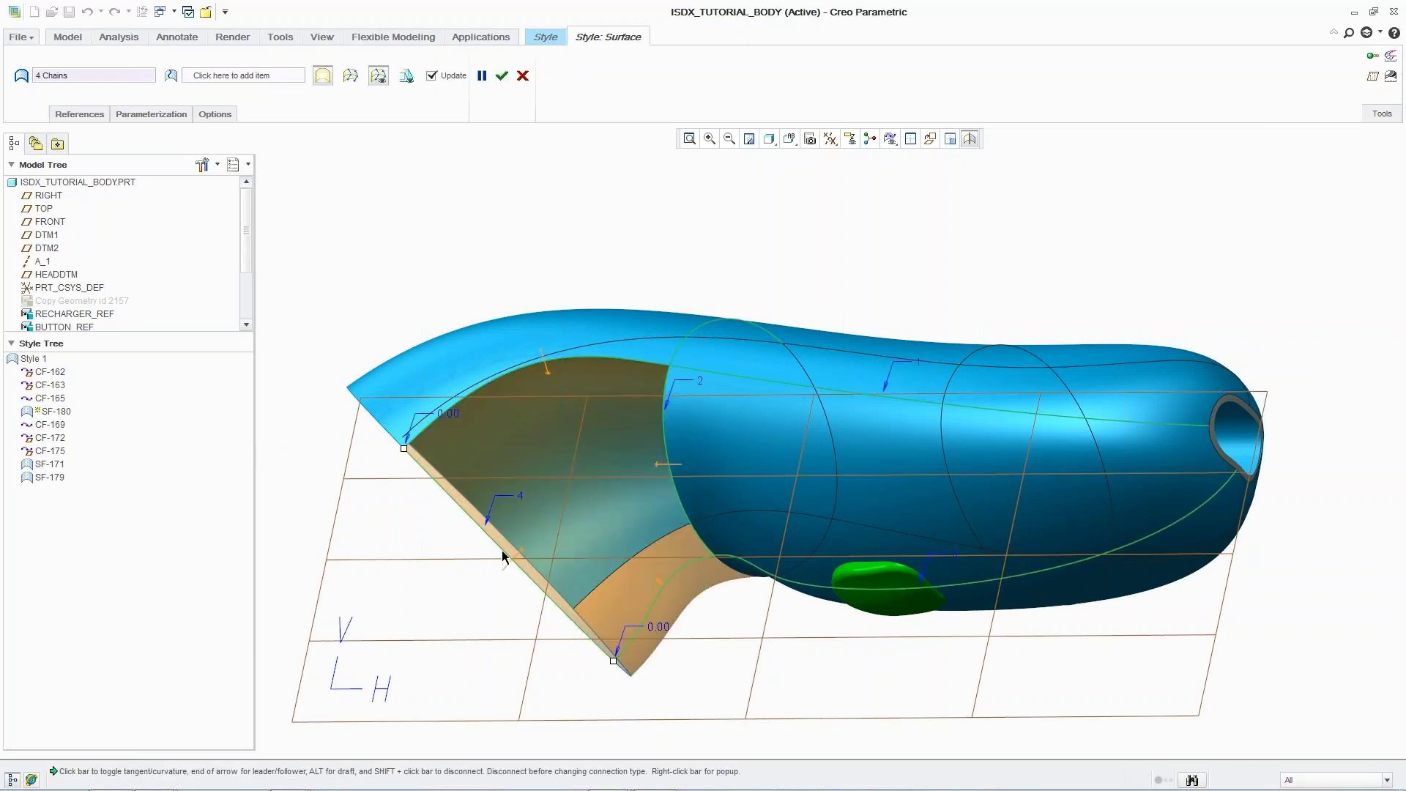
Set the new surface's connections at the cross-section and side boundaries to Curvature and accept the surface
right_click(658, 465)
left_click(682, 553)
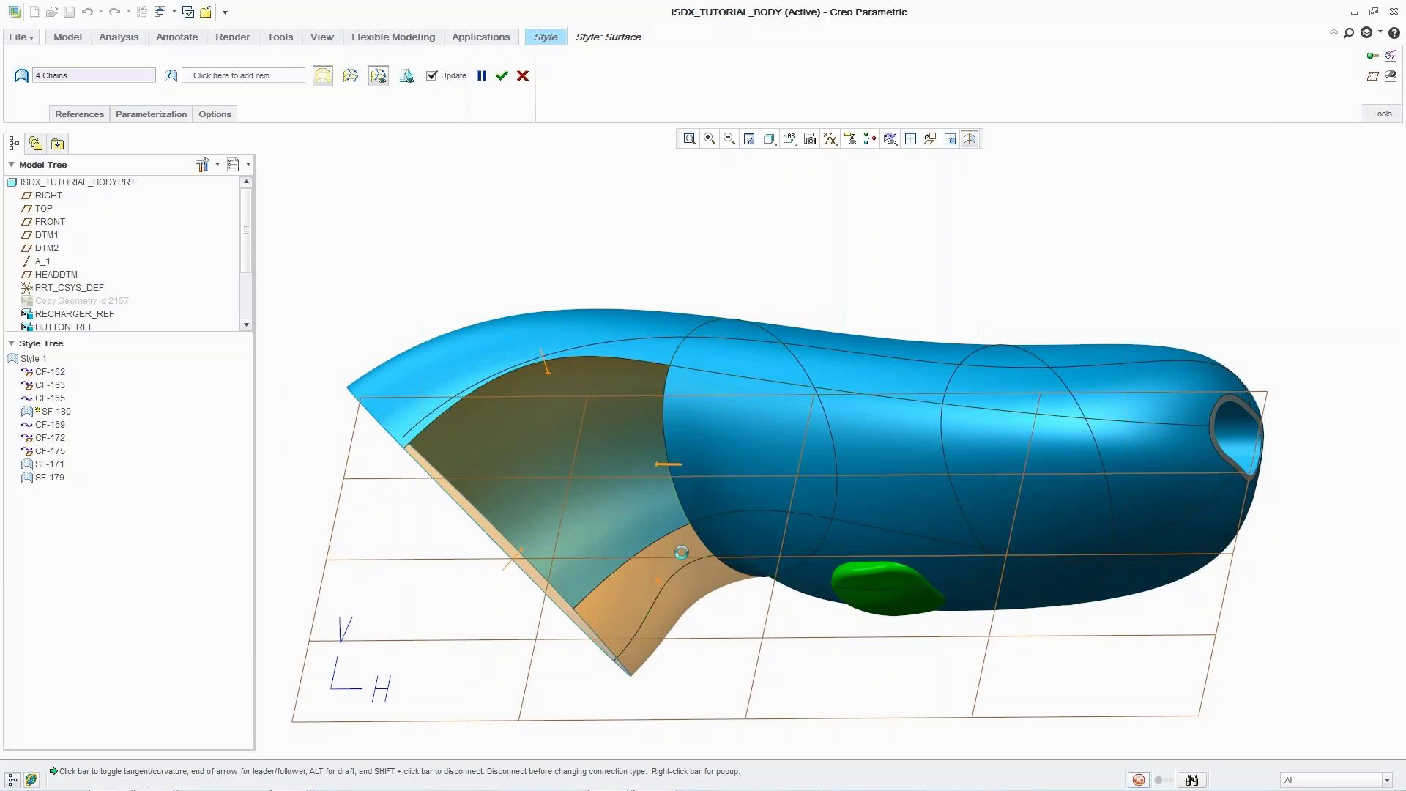
right_click(548, 368)
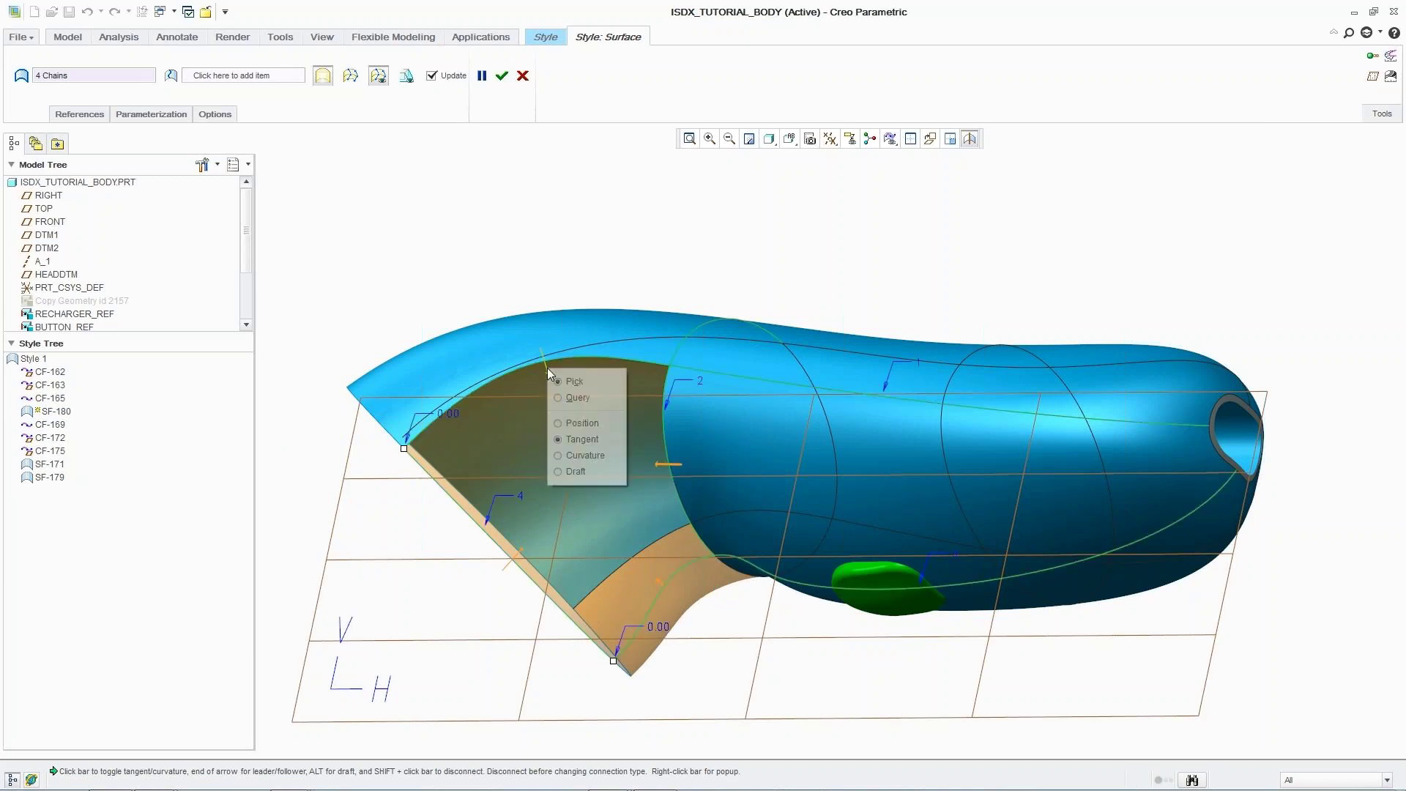
left_click(579, 457)
right_click(661, 583)
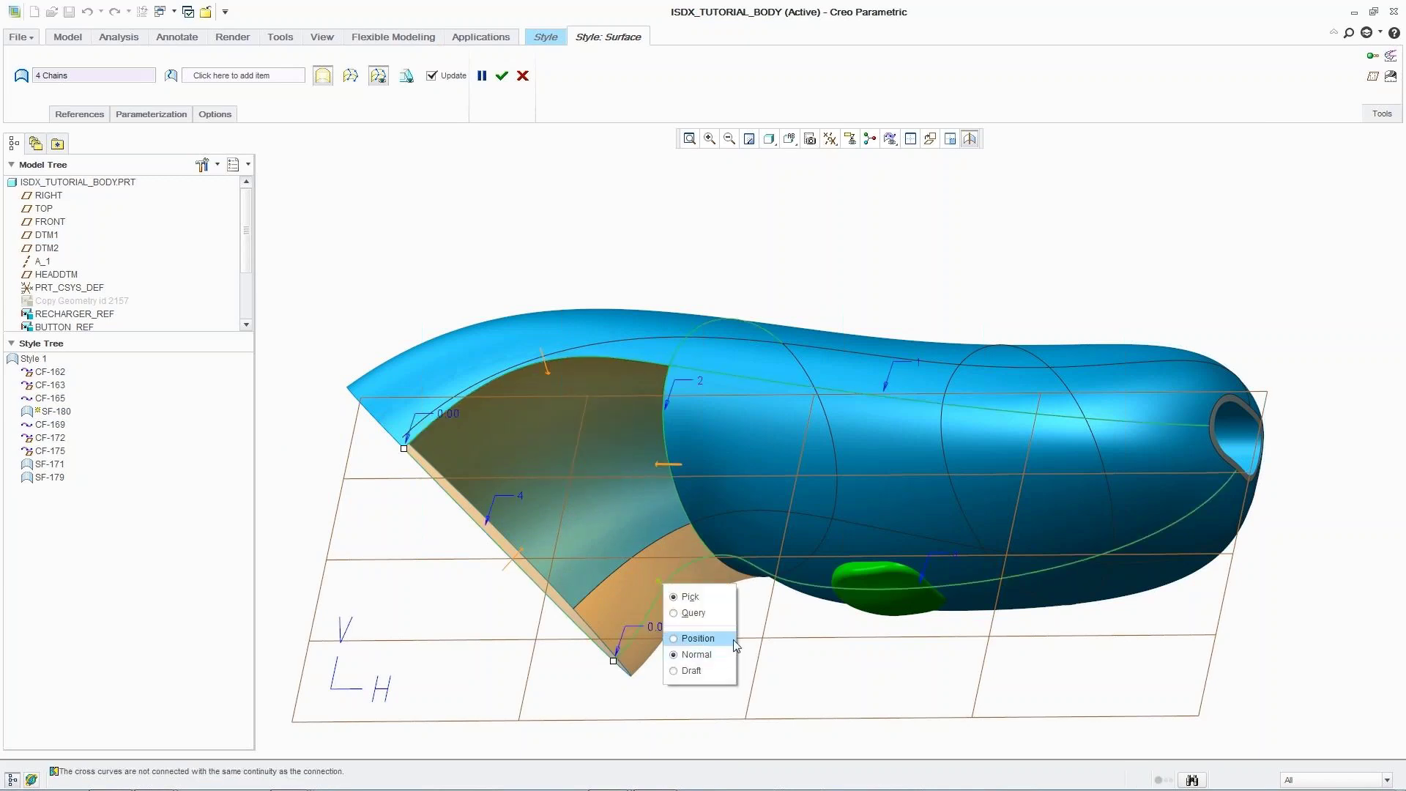
left_click(692, 725)
middle_click(780, 616)
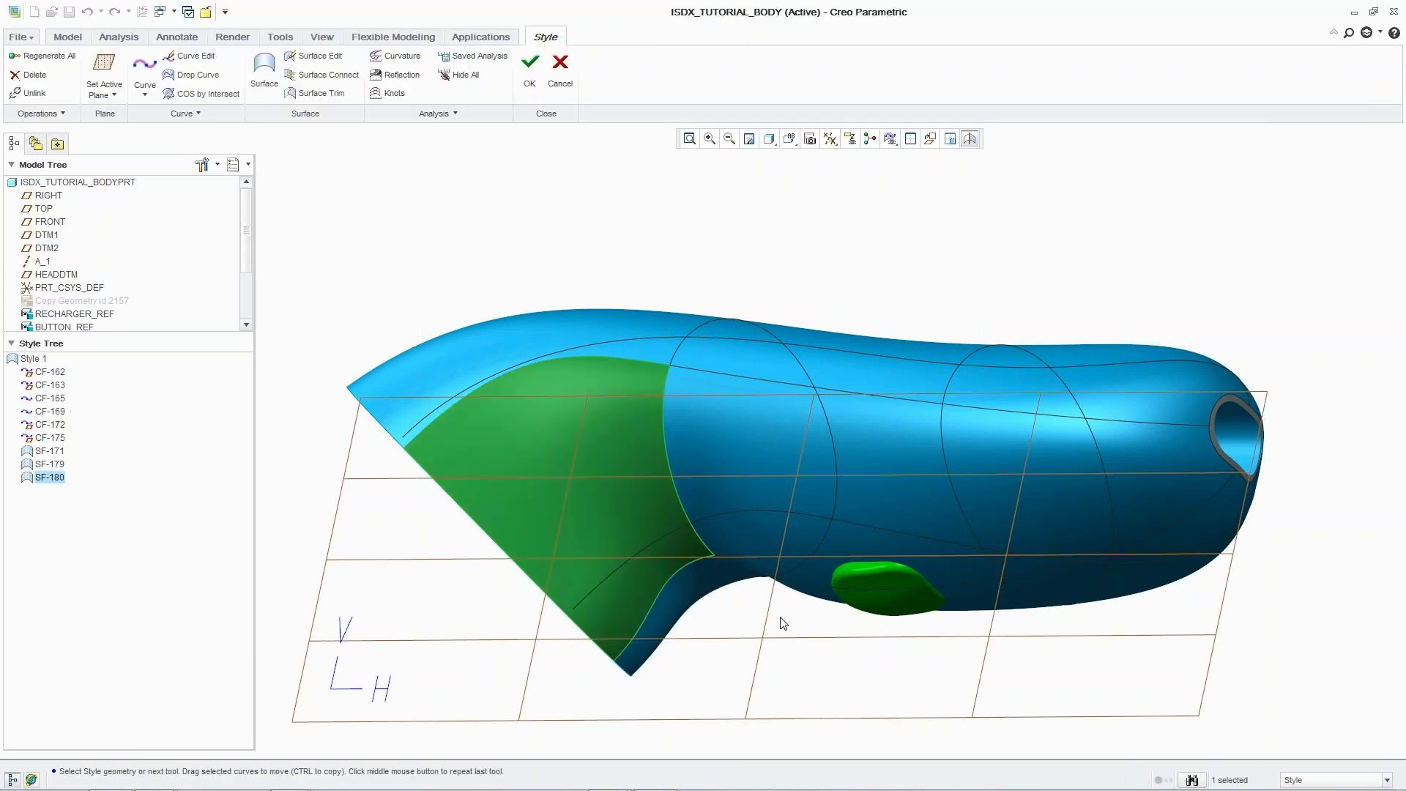
Run a Reflection analysis on the body surfaces and examine the stripes across the surface joins
middle_click_drag(780, 618, 781, 618)
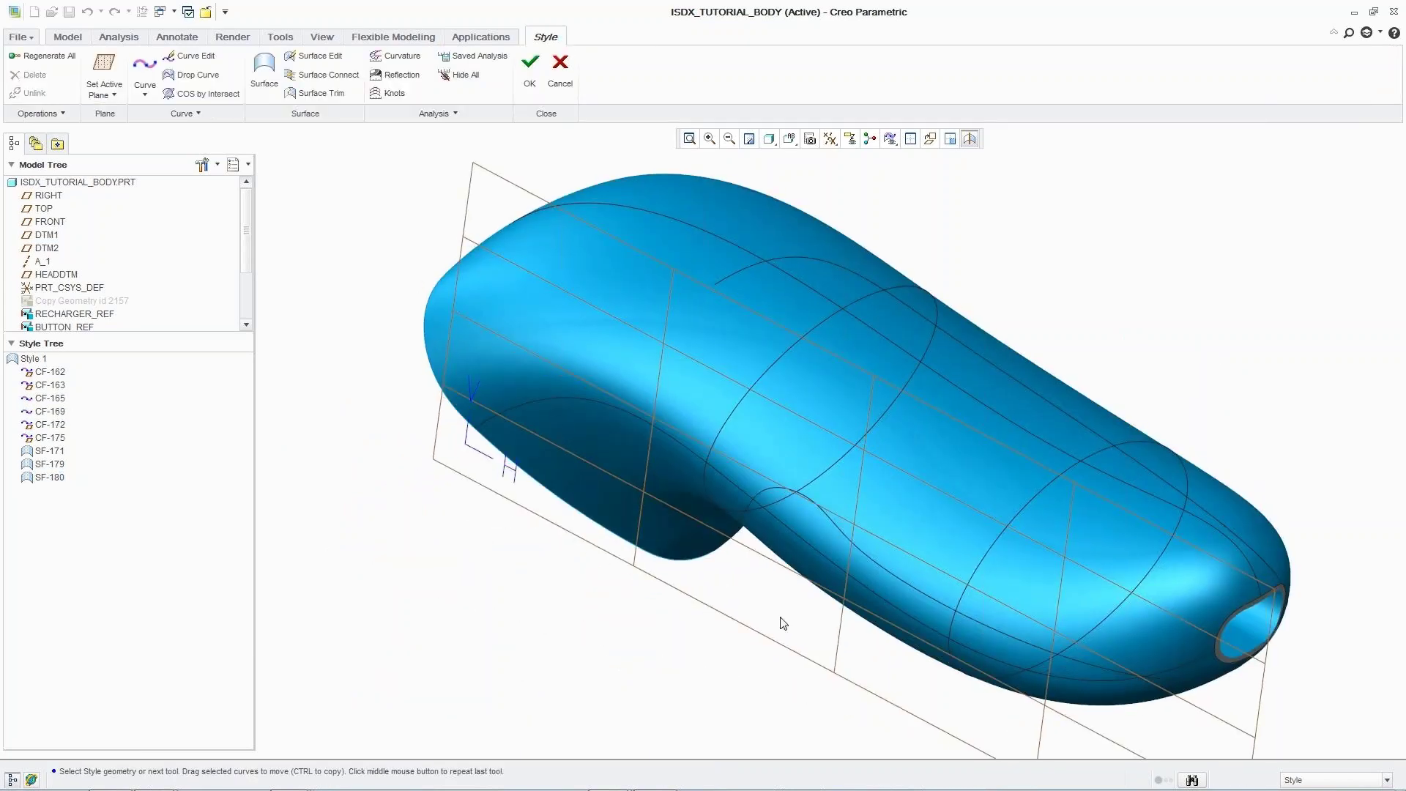
left_click(402, 76)
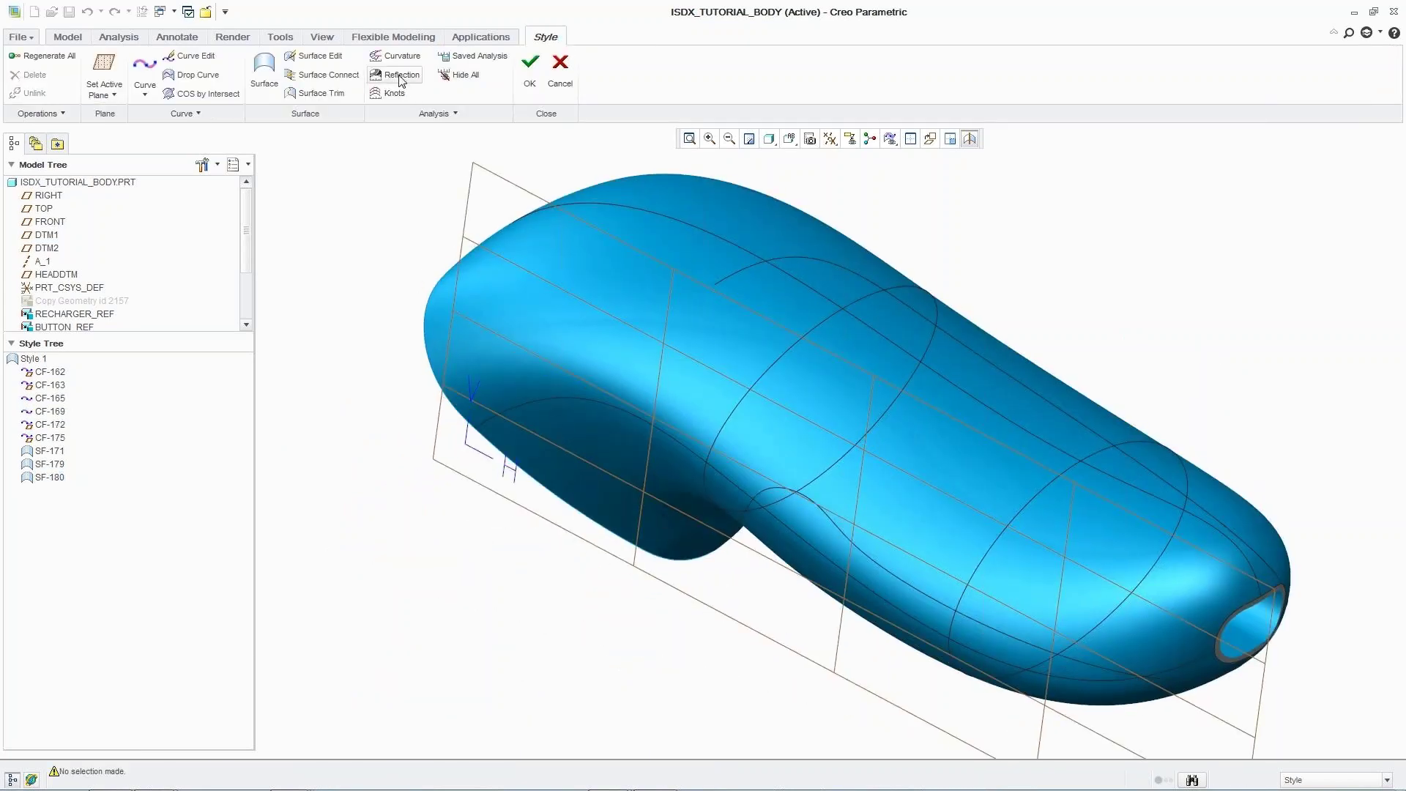
left_click(564, 274)
mouse_move(564, 274)
middle_mouse_down()
mouse_move(619, 179)
mouse_move(602, 143)
mouse_move(722, 448)
mouse_move(670, 493)
middle_mouse_up()
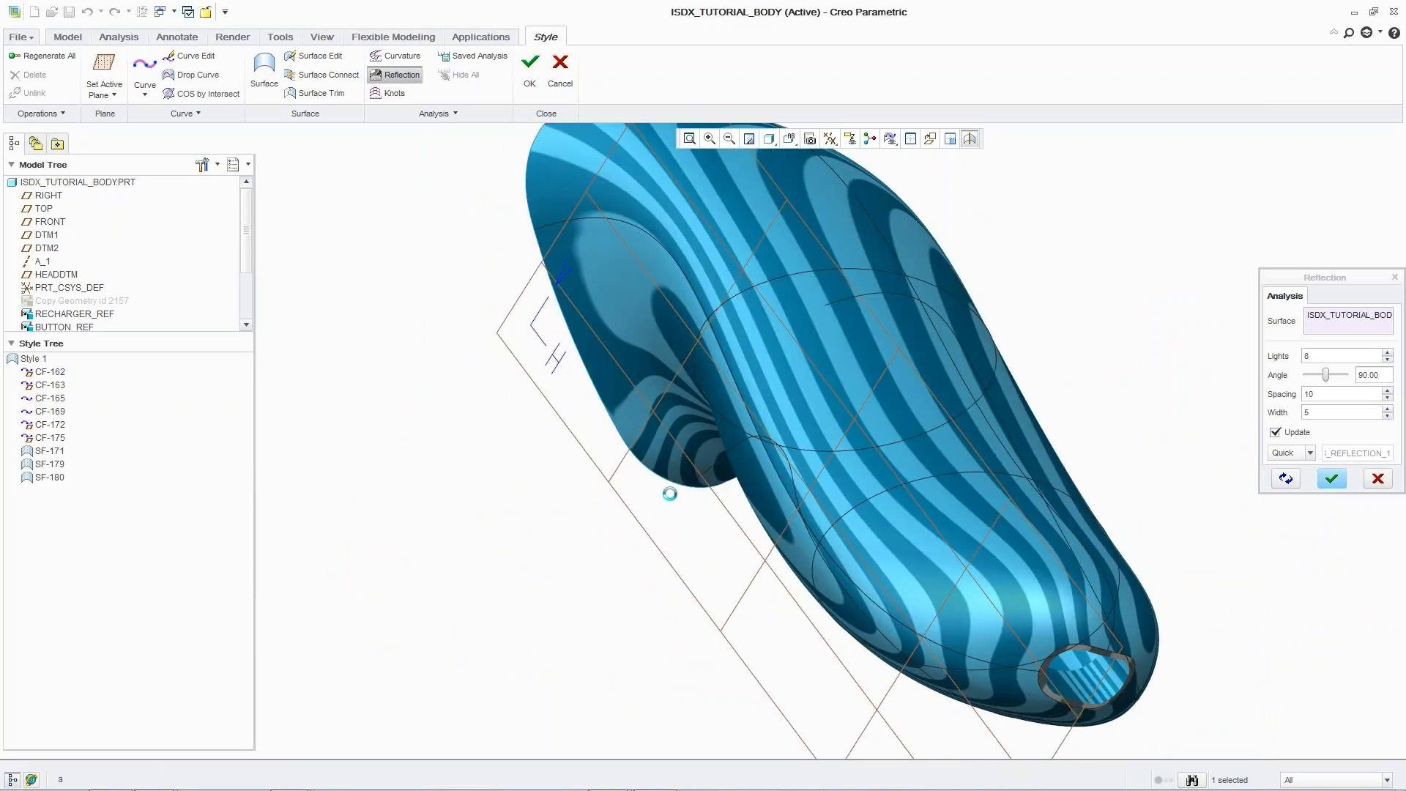
middle_click(670, 494)
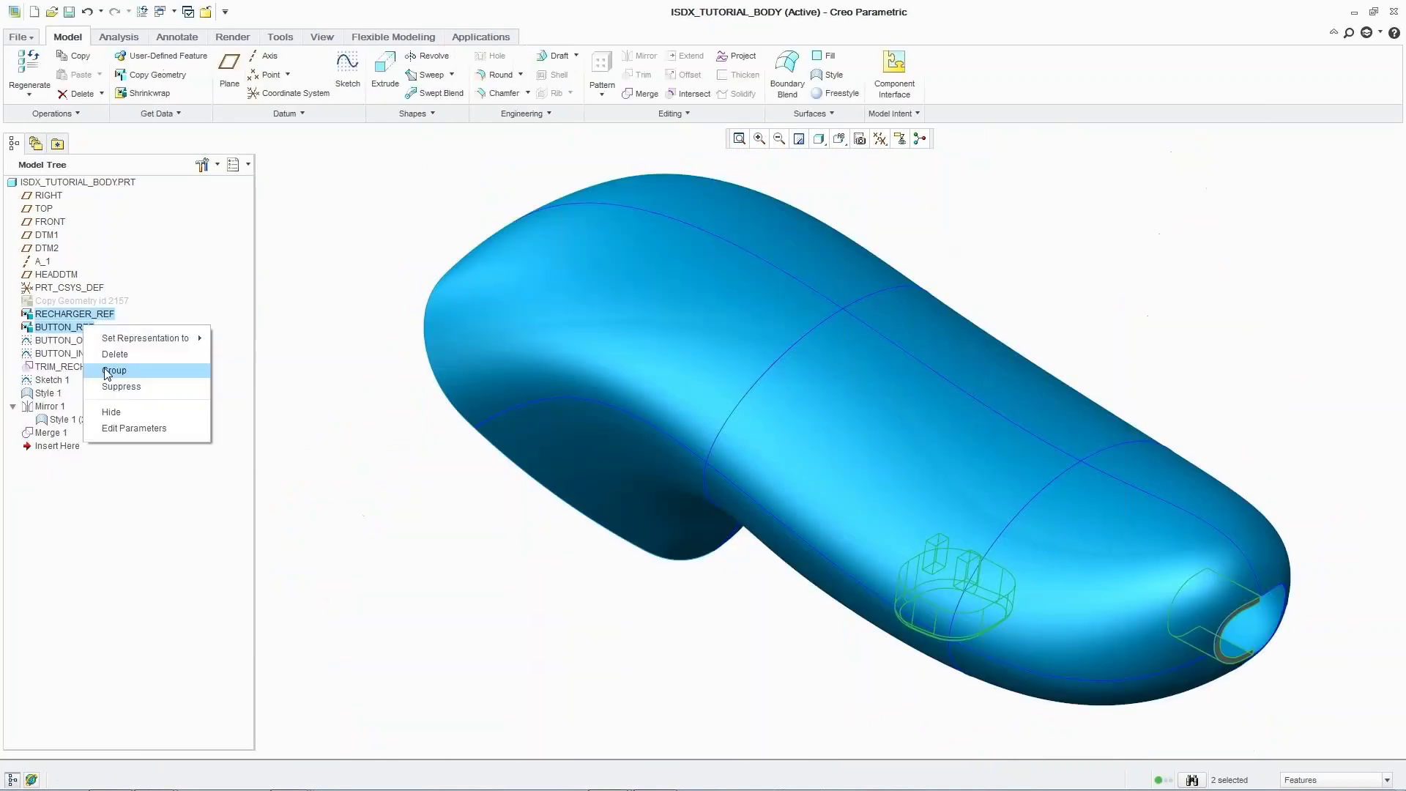
Hide RECHARGER_REF and BUTTON_REF, then inspect the body in the SHAVER_ISDX.ASM assembly
left_click(146, 370)
left_click(162, 14)
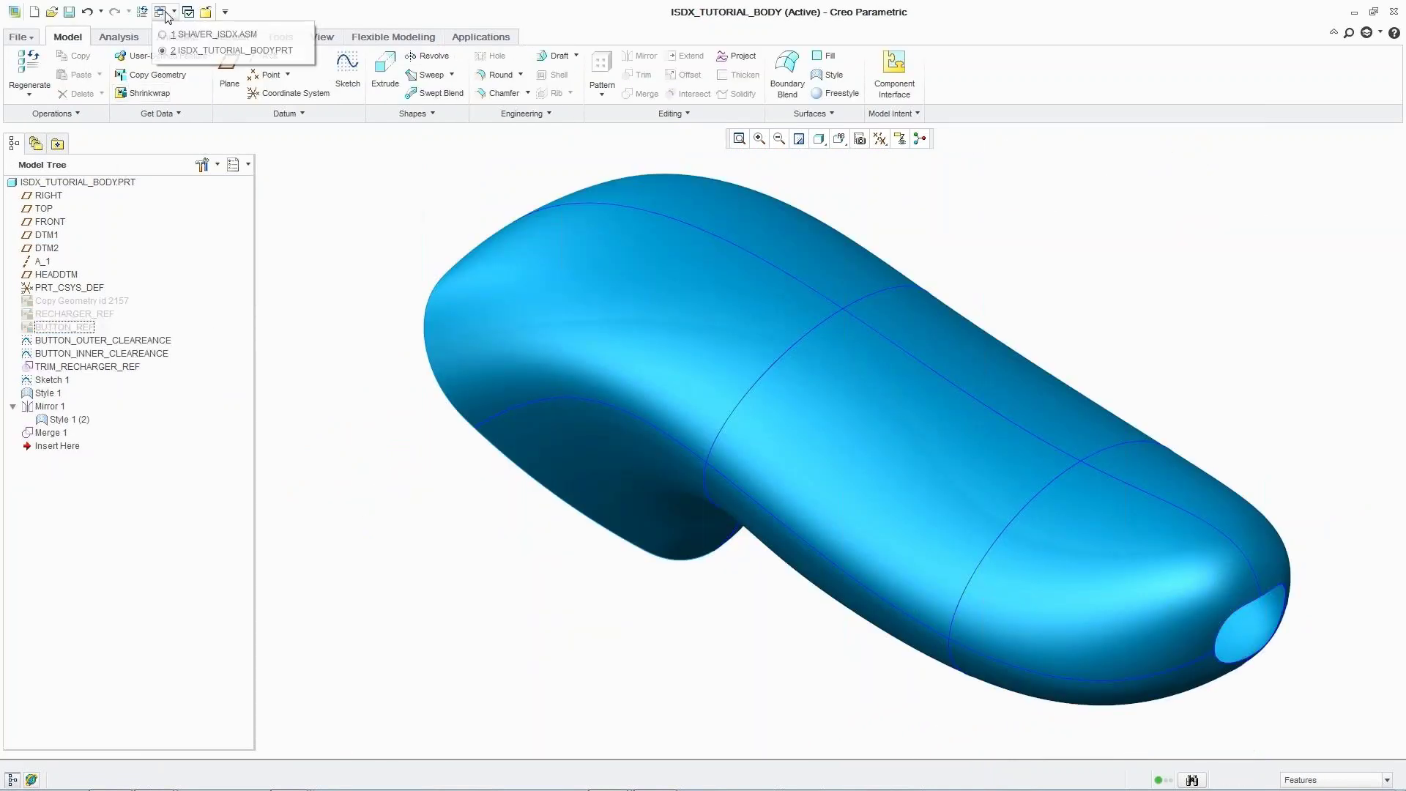
left_click(212, 38)
mouse_move(650, 321)
middle_mouse_down()
mouse_move(669, 276)
mouse_move(666, 216)
mouse_move(612, 226)
mouse_move(586, 332)
mouse_move(554, 356)
mouse_move(537, 340)
mouse_move(587, 262)
mouse_move(628, 293)
mouse_move(621, 311)
middle_mouse_up()
Return to ISDX_TUTORIAL_BODY.PRT and dynamically edit the HEADDTM plane's angle to about 55°
left_click(165, 12)
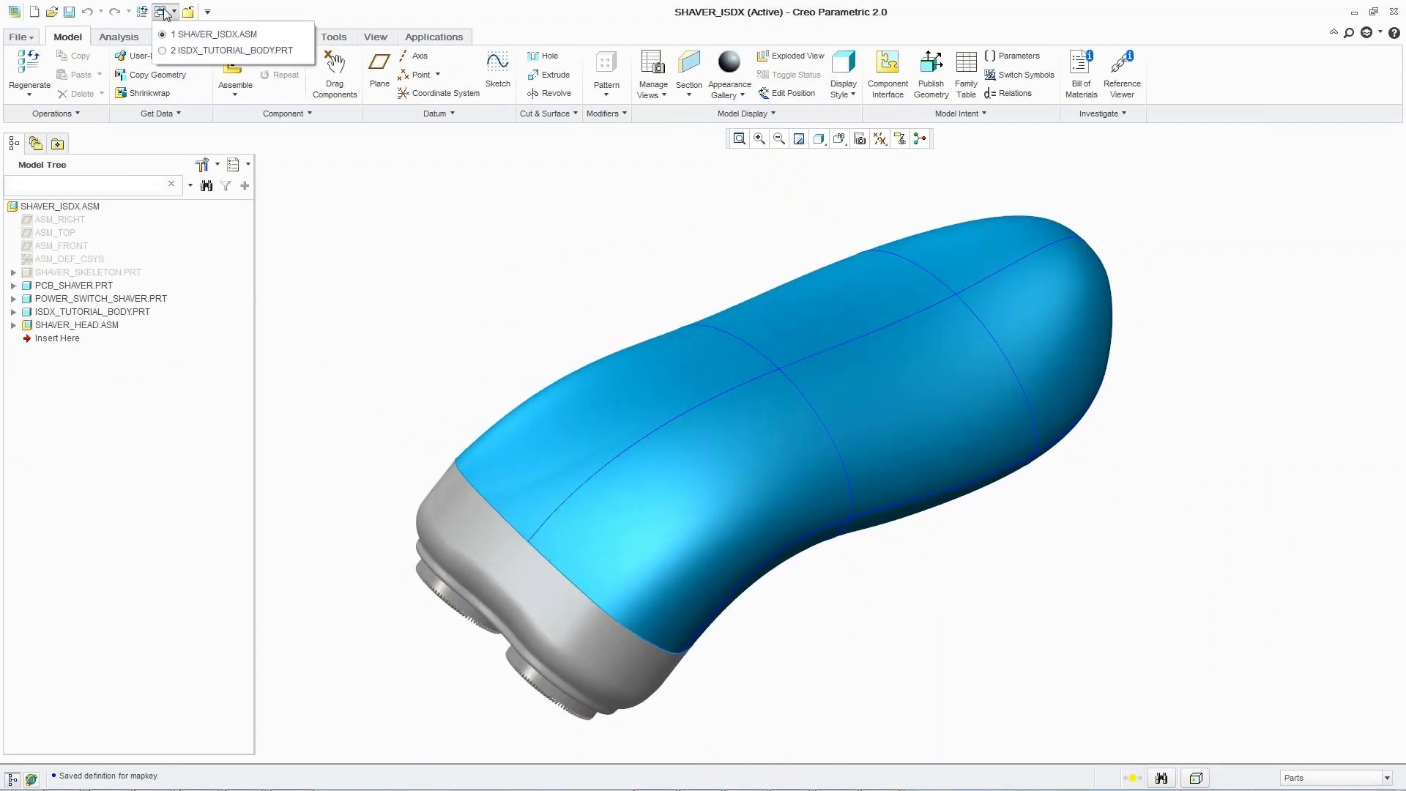
left_click(182, 52)
key("f")
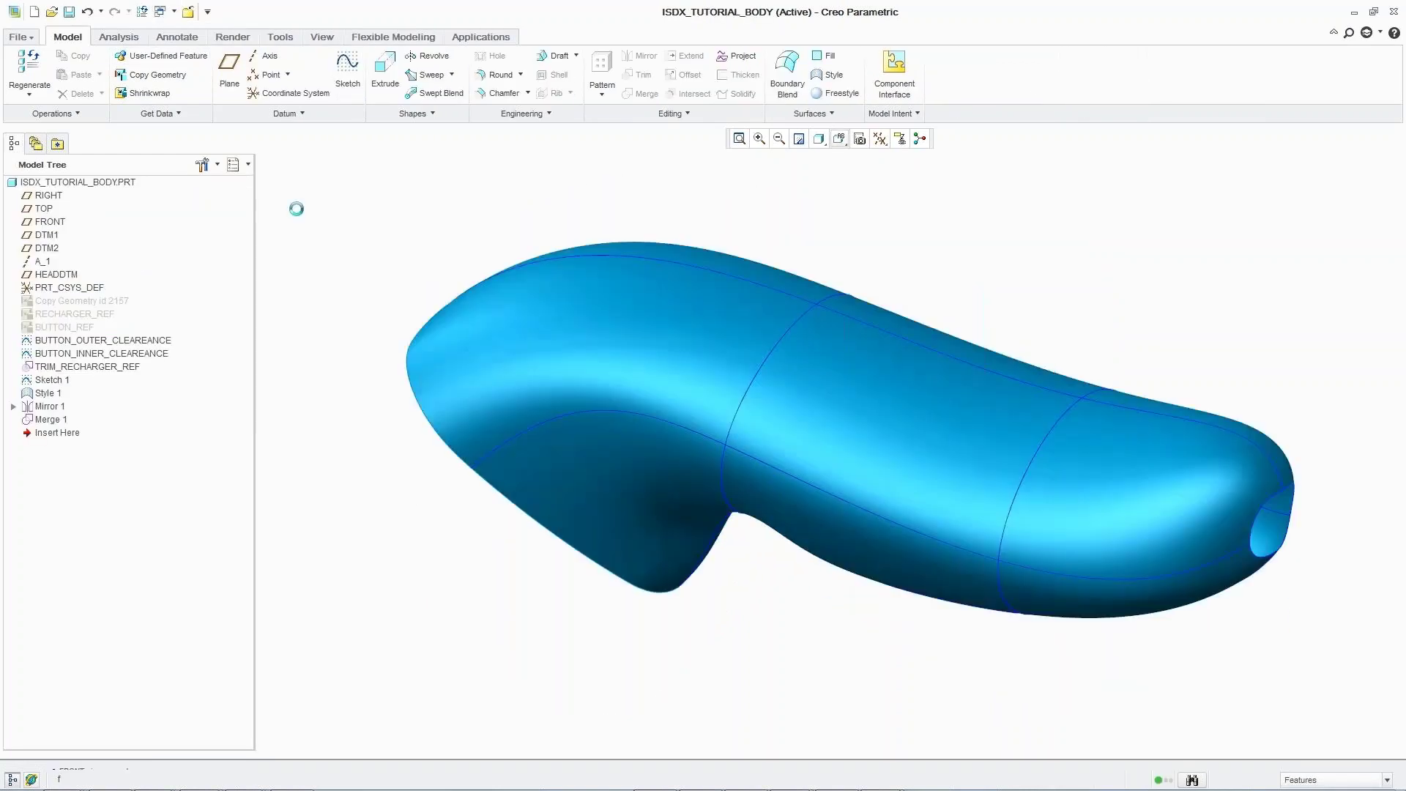
right_click(69, 275)
left_click(102, 370)
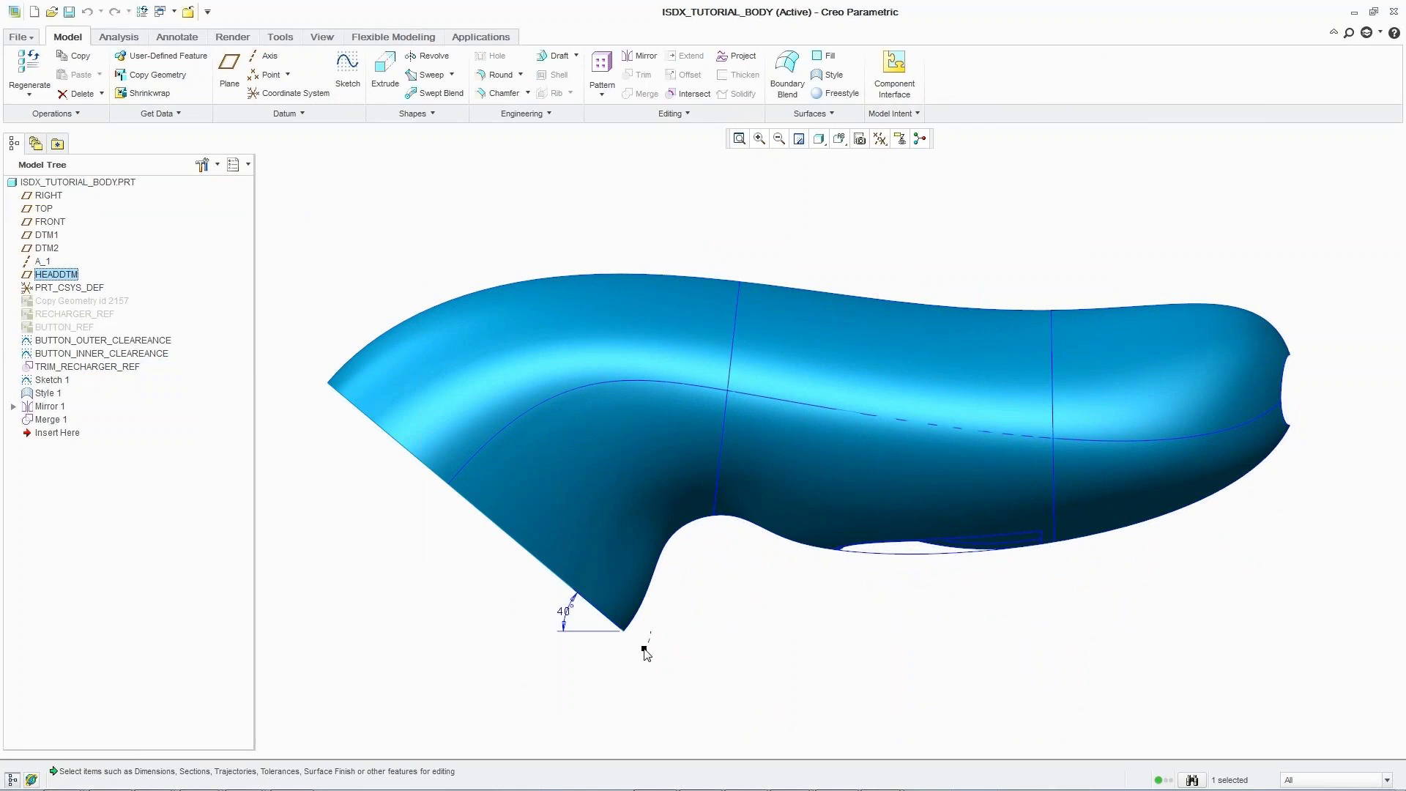
left_click_drag(646, 650, 568, 590)
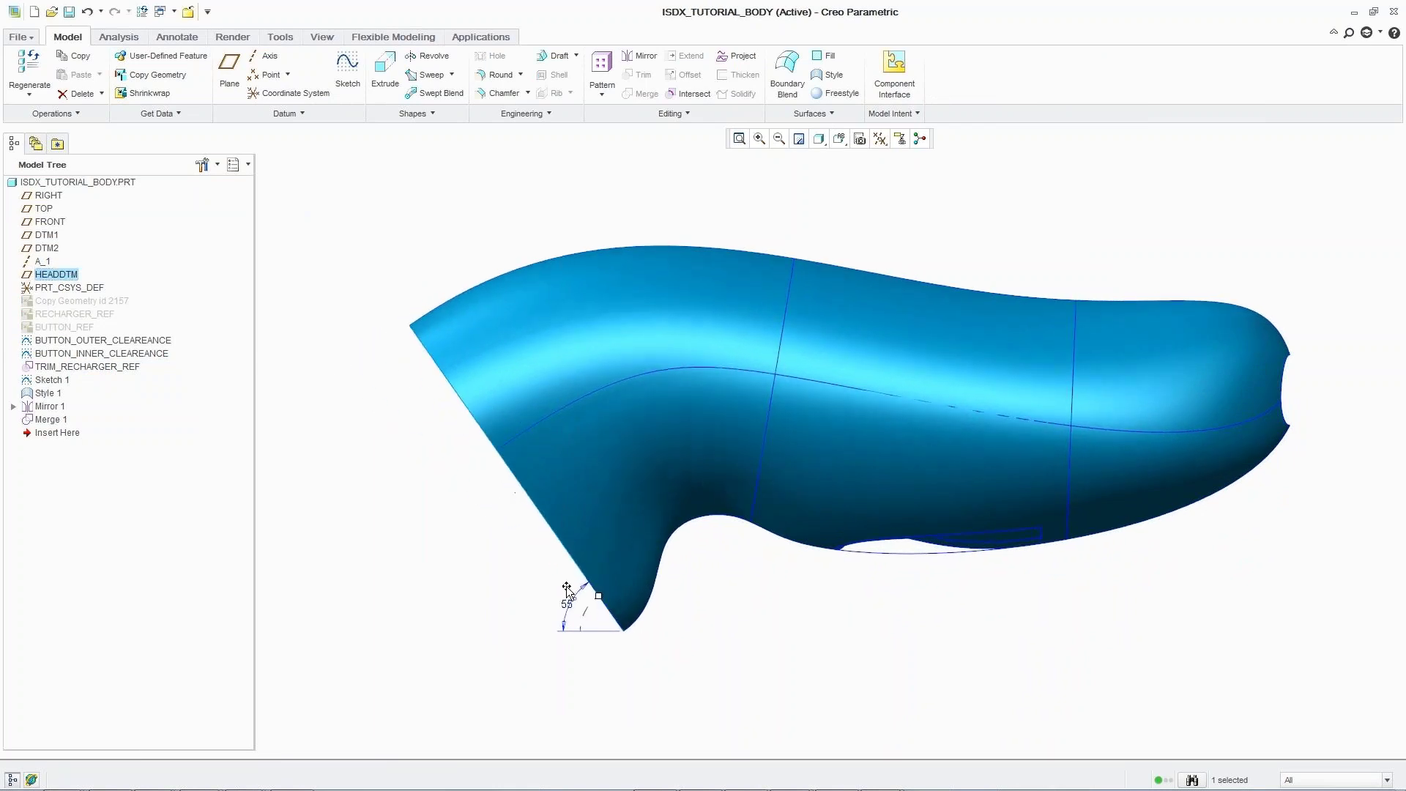
left_click(464, 558)
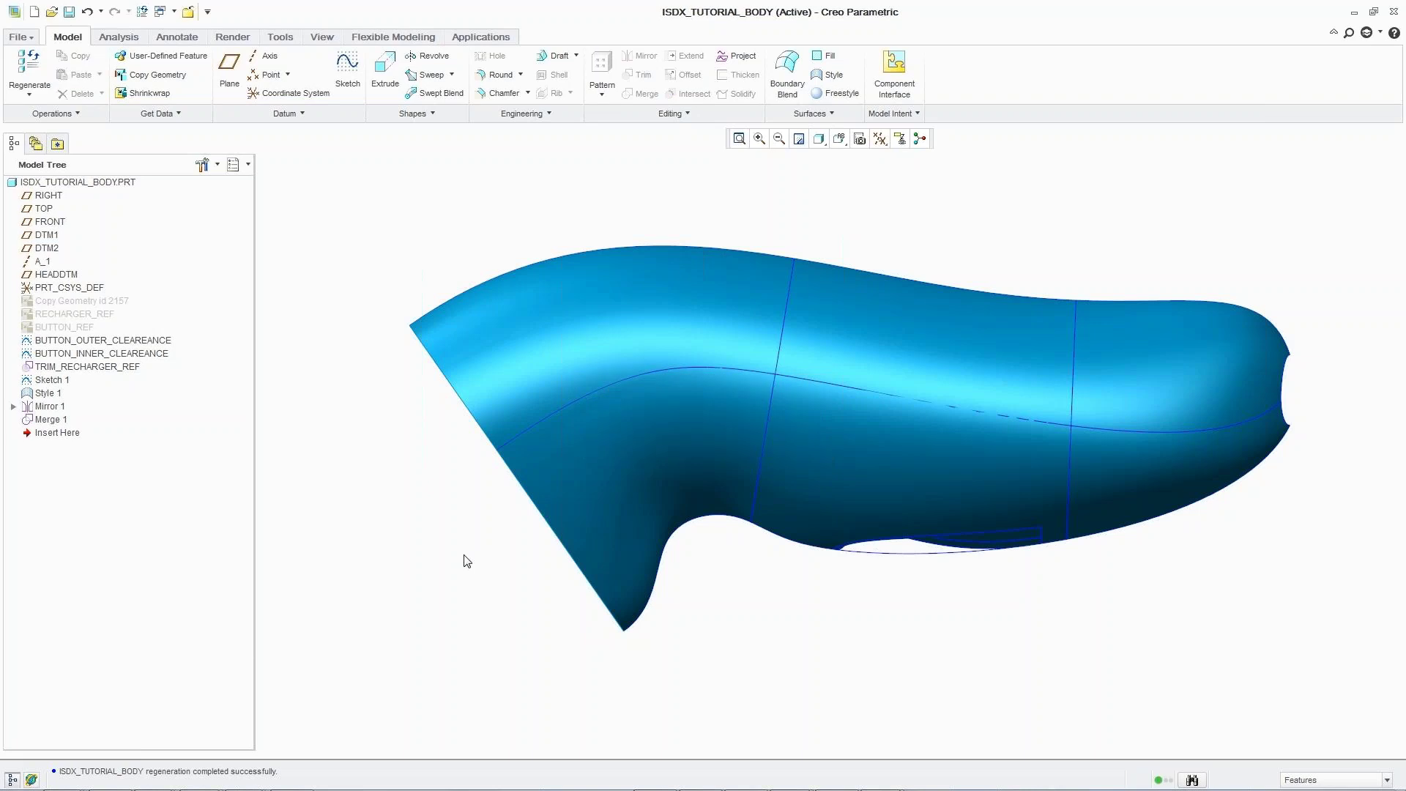
Examine the modified body in default orientation, both in the part and in the SHAVER_ISDX.ASM assembly
key("ctrl+d")
left_click(174, 11)
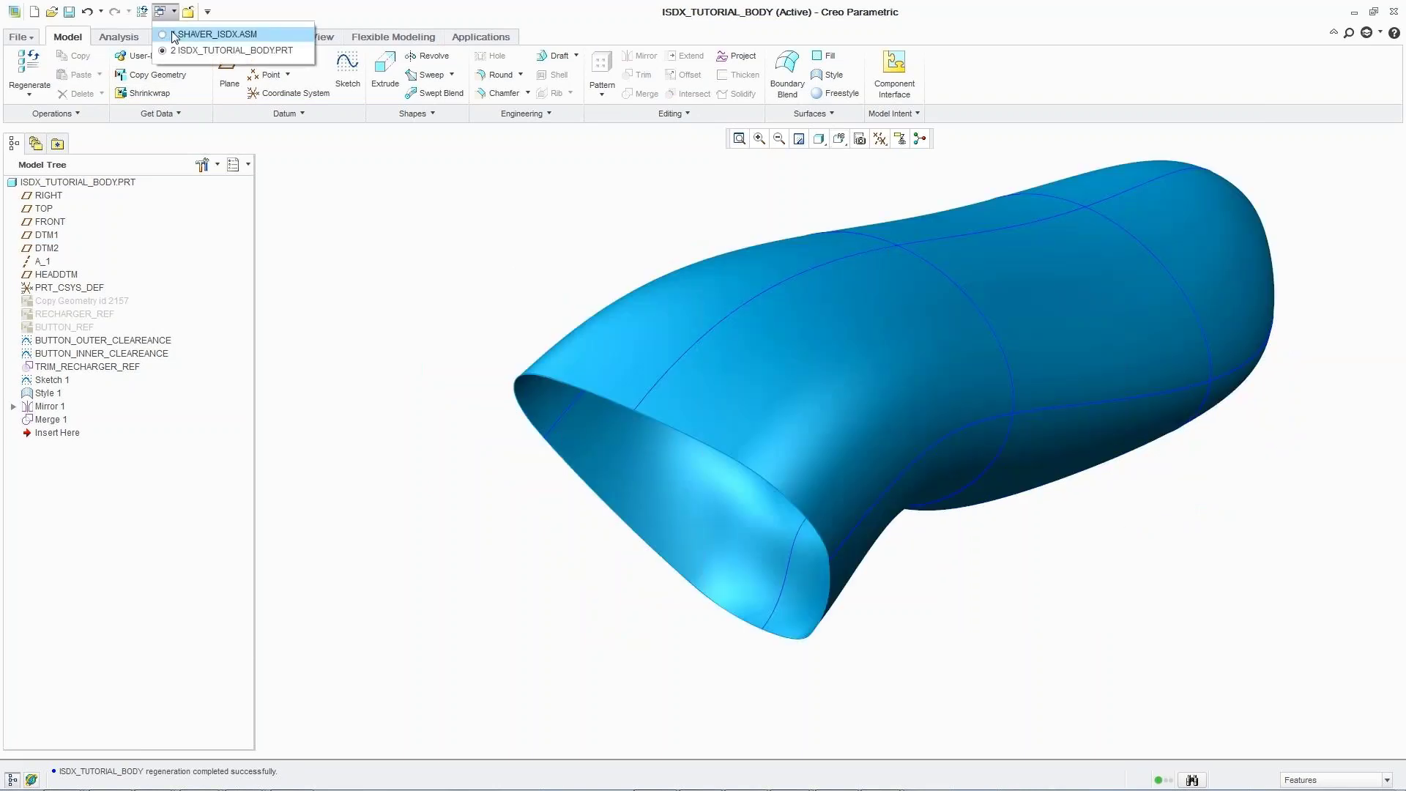
left_click(212, 34)
key("ctrl+d")
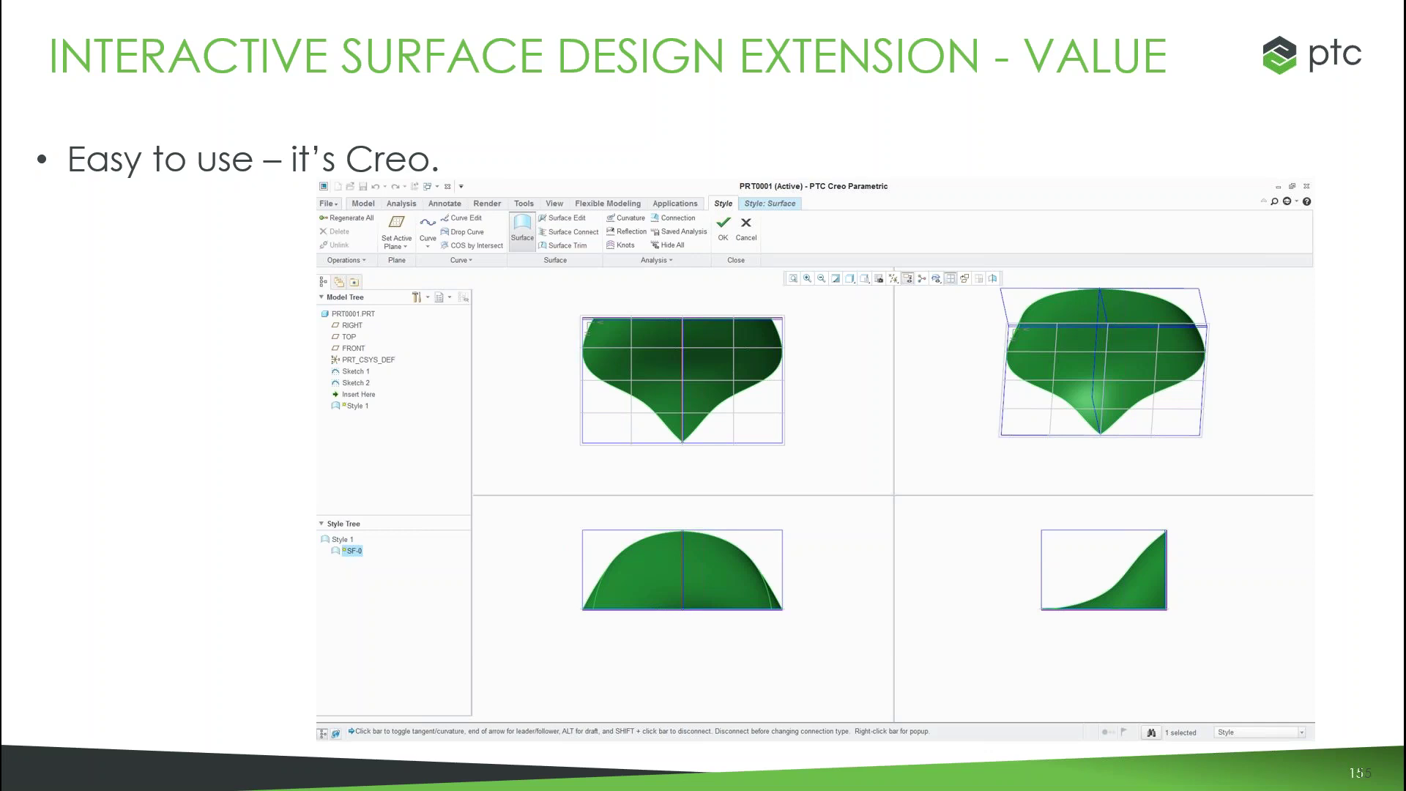
key("Right")
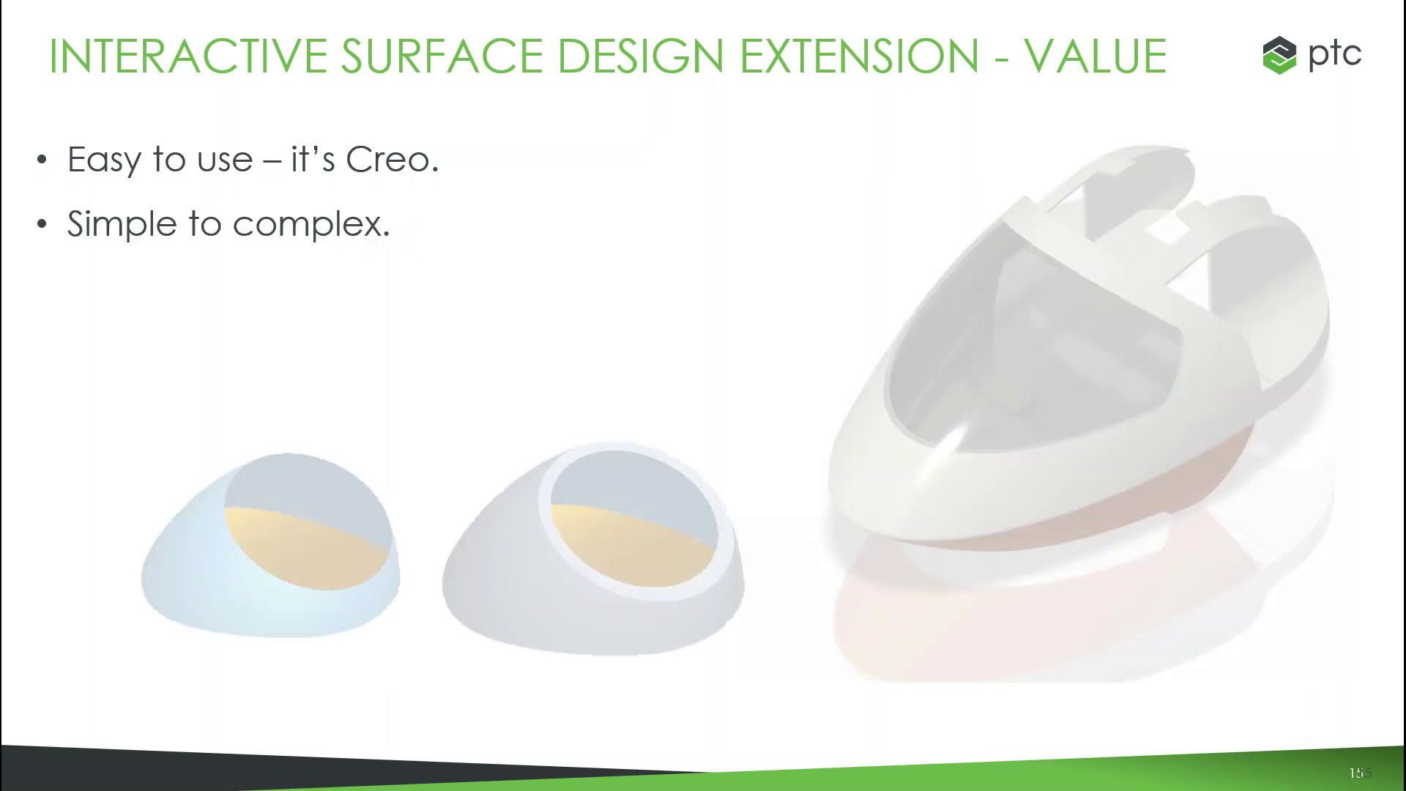